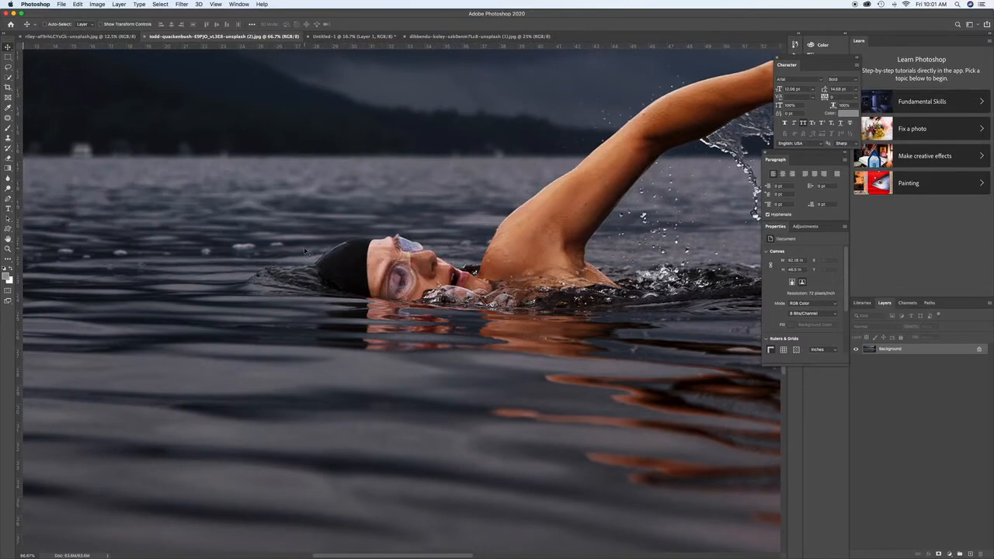
Step: Trace a Pen tool path from the ripple in front of the swimmer's head over the swim cap to the forehead
key("p")
key("ctrl+plus")
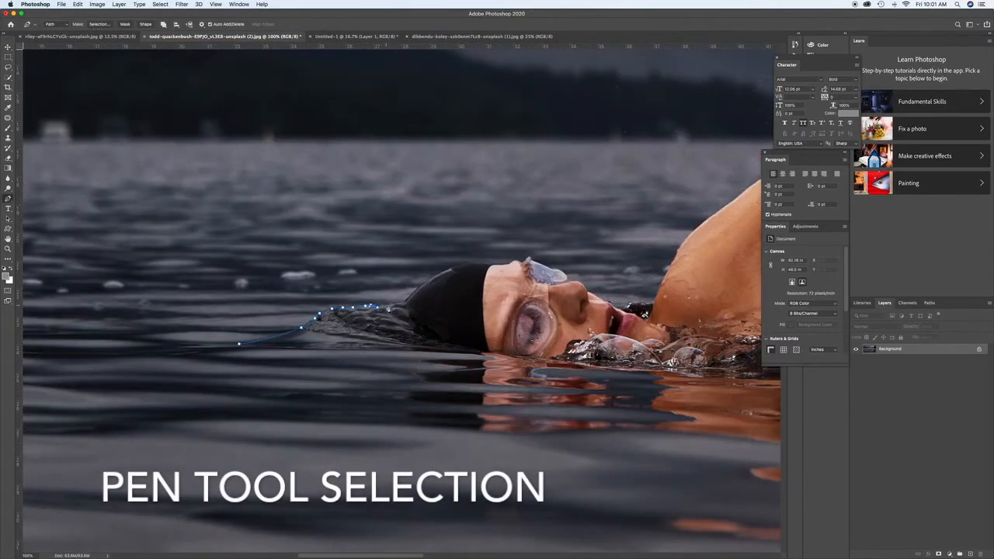
key("ctrl+plus")
key("ctrl+plus")
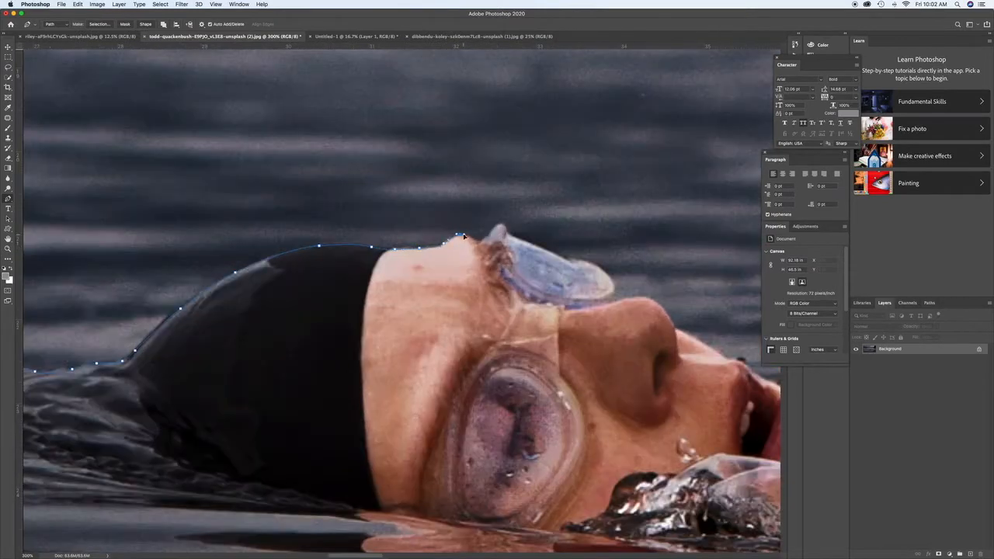
Step: Continue the path around the goggles and along the nose, lips and chin to the base of the shoulder
left_click_drag(487, 243, 401, 256)
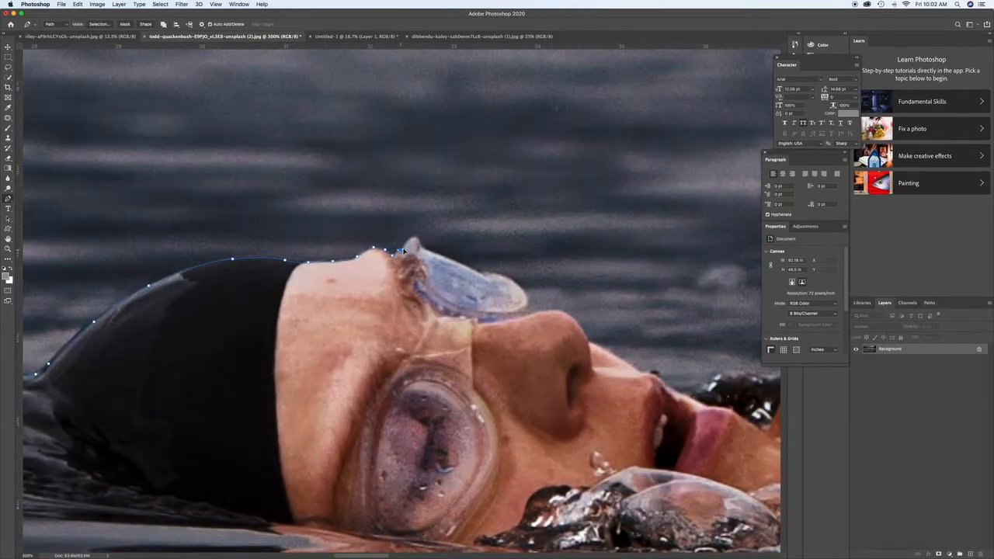
left_click_drag(476, 273, 412, 271)
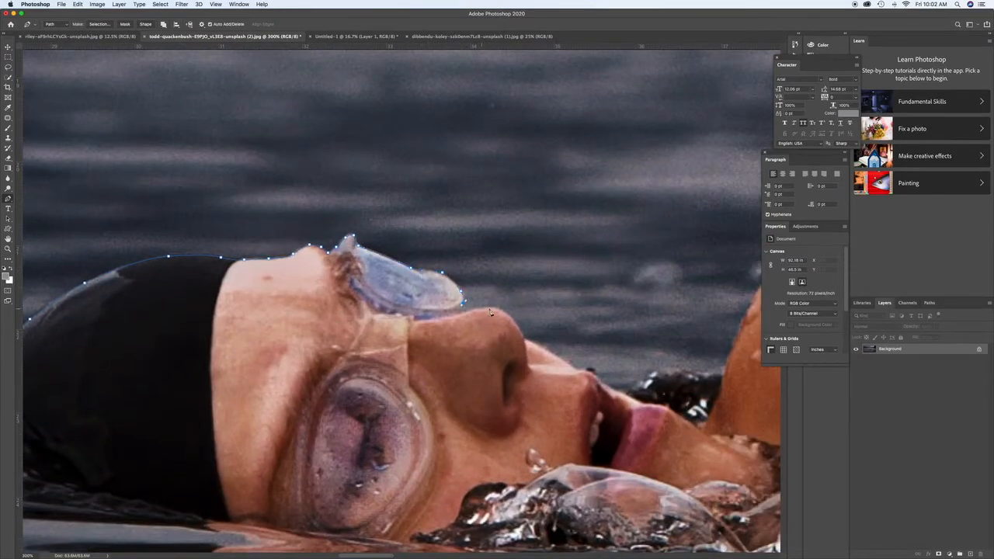
left_click_drag(511, 317, 363, 297)
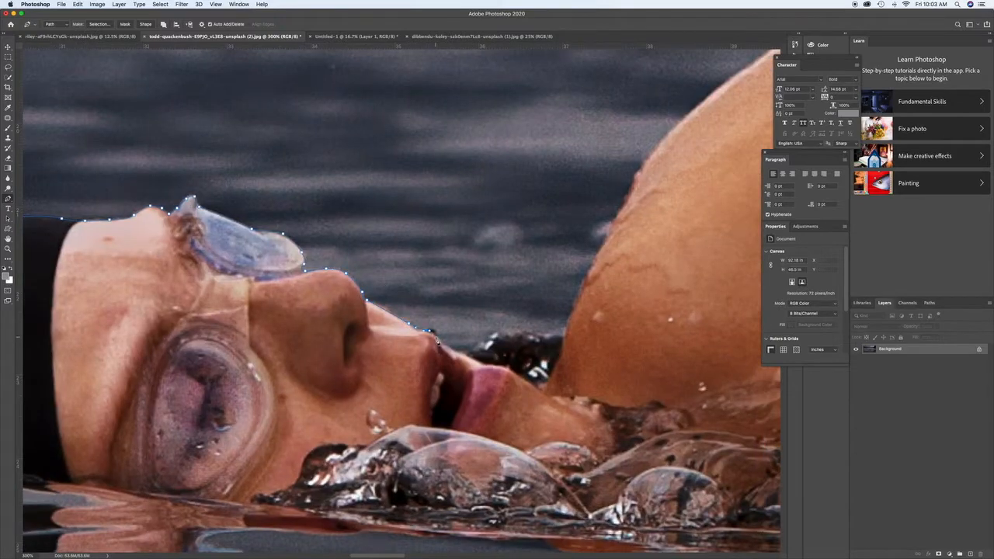
left_click_drag(437, 339, 357, 322)
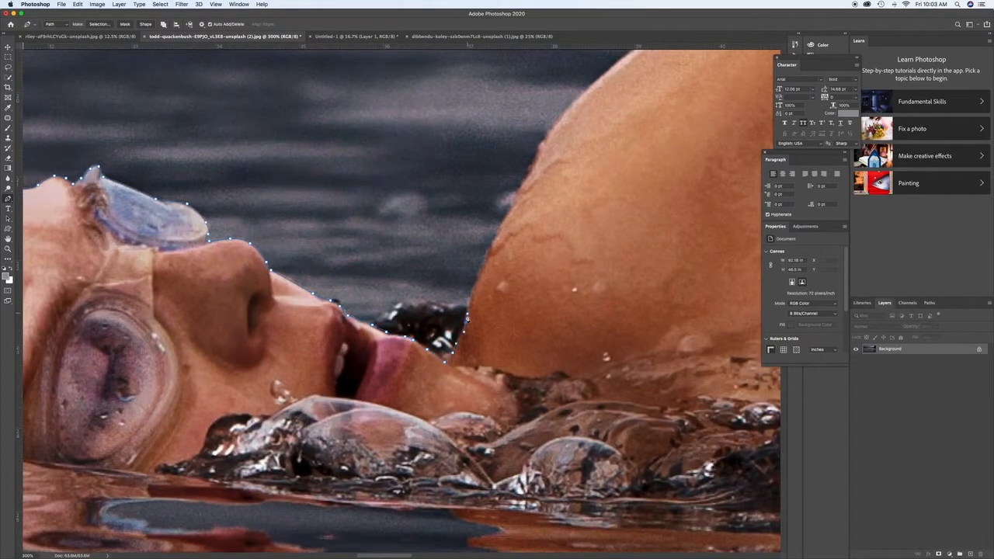
Step: Extend the path up the outer edge of the shoulder and upper arm
left_click_drag(499, 231, 467, 299)
left_click_drag(492, 259, 434, 294)
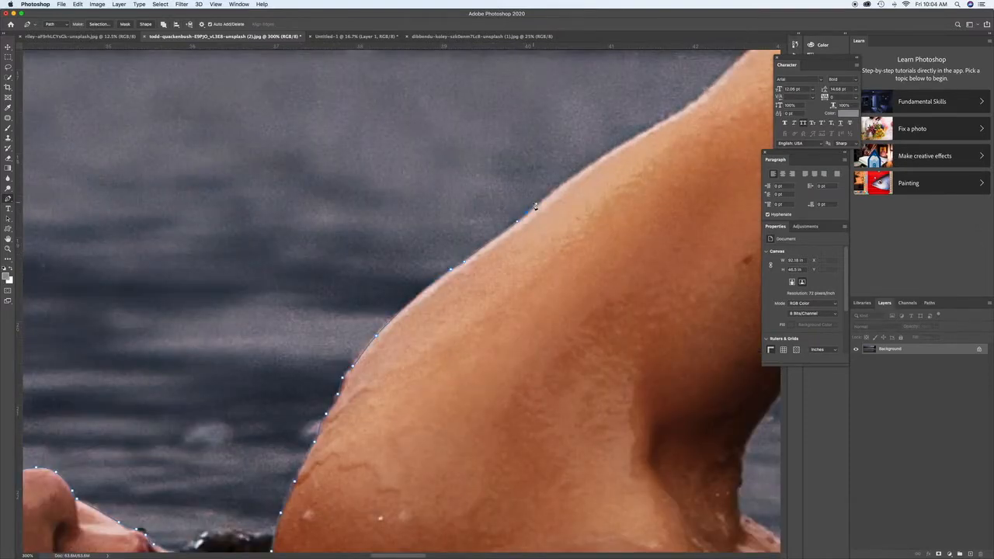
left_click_drag(535, 205, 488, 241)
left_click_drag(581, 182, 389, 302)
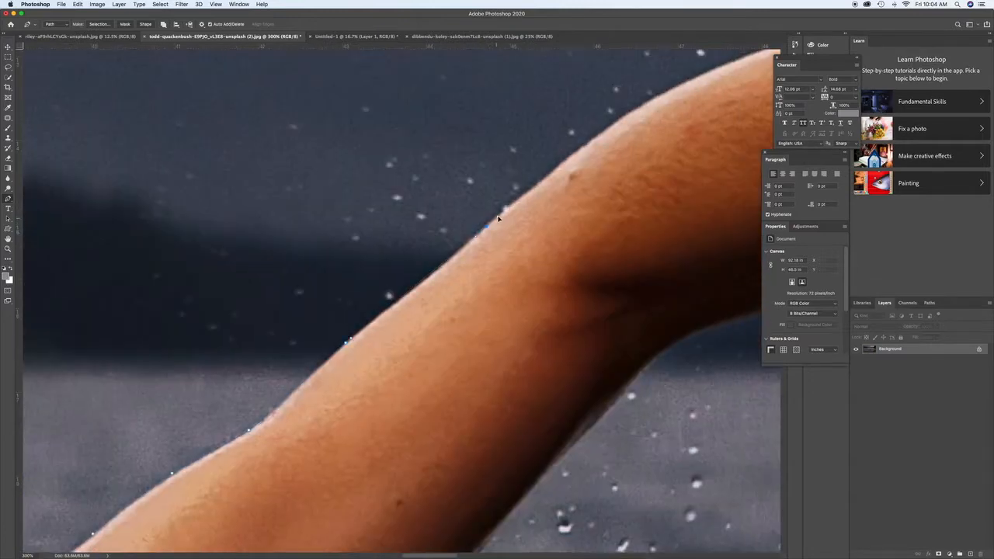
Step: Extend the path over the elbow and along the top edge of the forearm to the wrist
left_click_drag(498, 219, 394, 277)
left_click_drag(538, 177, 392, 253)
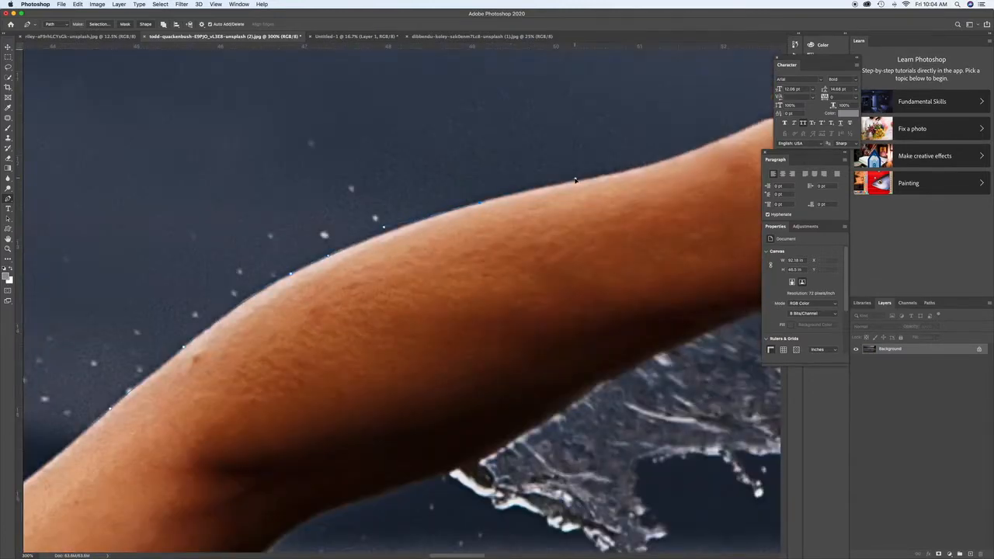
left_click_drag(574, 180, 436, 235)
left_click_drag(490, 208, 408, 245)
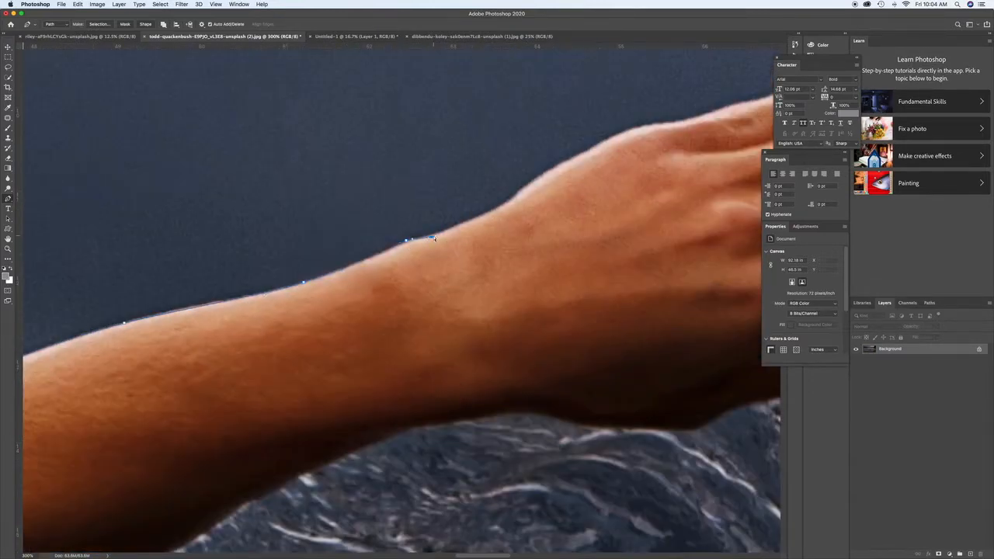
Step: Trace the path along the back of the hand and around the upper fingertips to the start of the splash
left_click_drag(530, 188, 445, 264)
left_click_drag(500, 233, 428, 257)
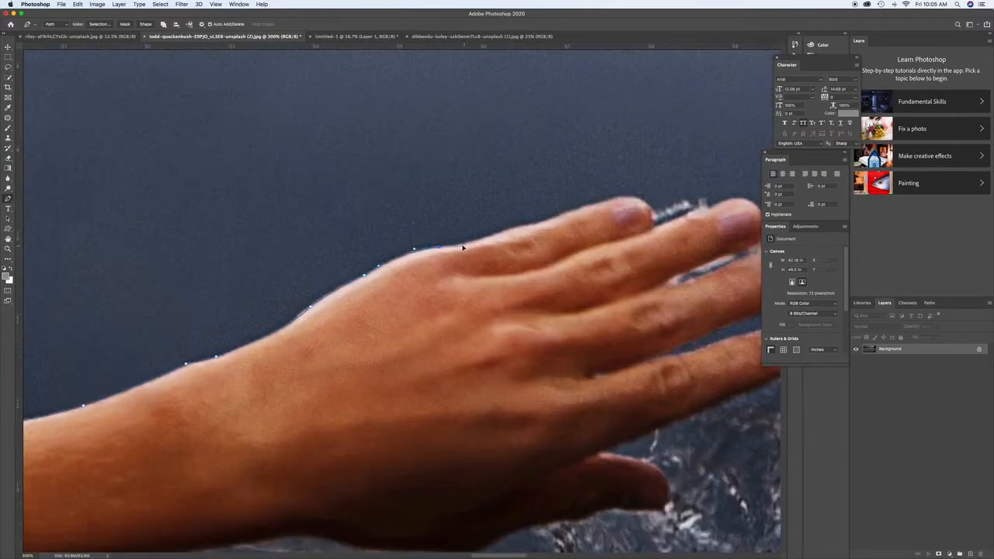
left_click_drag(525, 221, 451, 262)
left_click_drag(453, 264, 471, 264)
left_click_drag(550, 241, 415, 292)
key("super+minus")
key("super+minus")
key("super+minus")
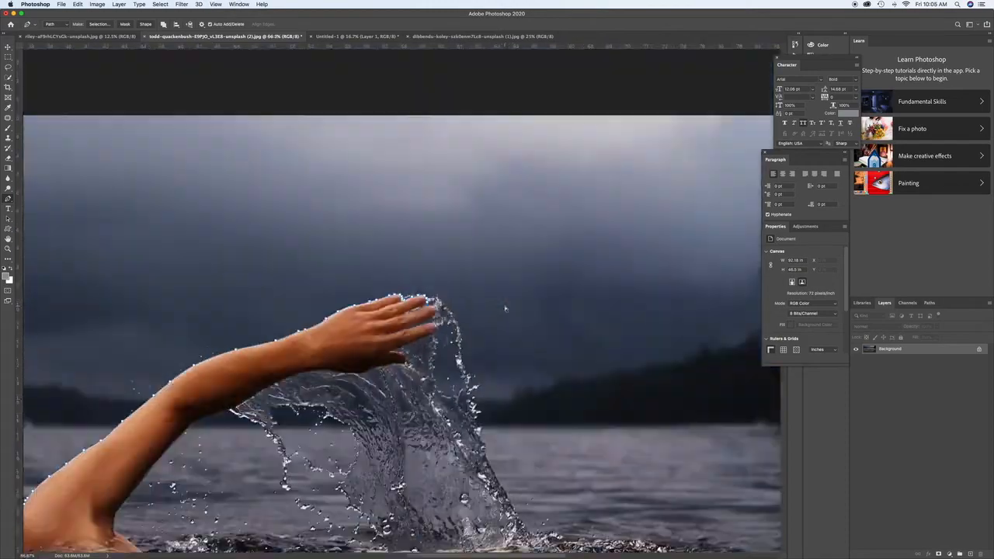
Step: Continue the path precisely down the outer edge of the water falling from the fingertips
key("super+plus")
key("super+plus")
key("super+plus")
left_click_drag(523, 285, 442, 219)
key("super+z")
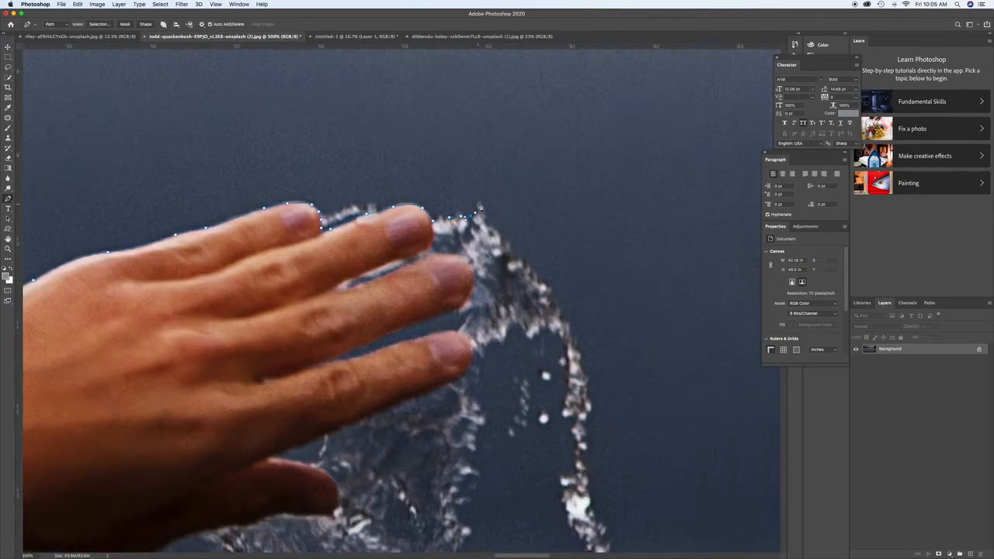
left_click(537, 279)
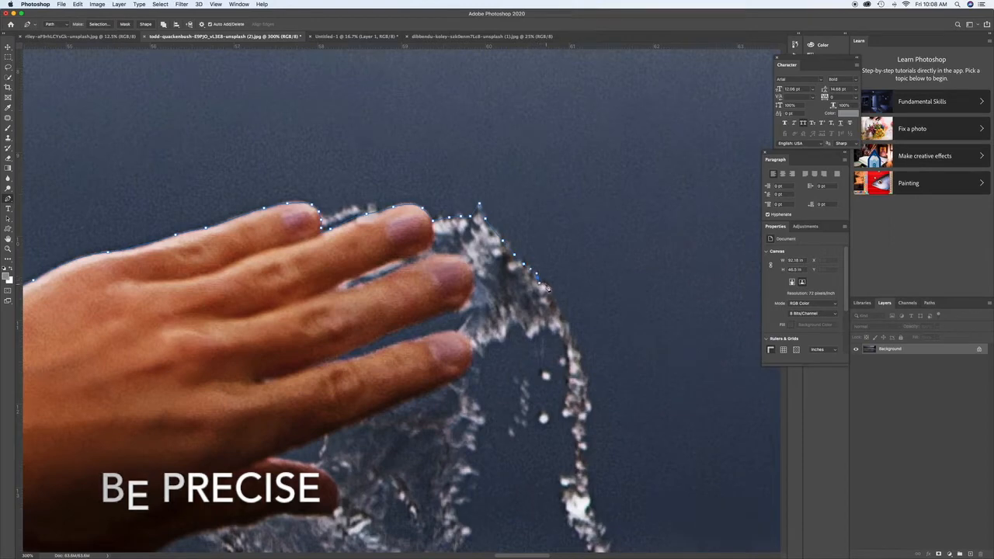
left_click_drag(549, 293, 551, 299)
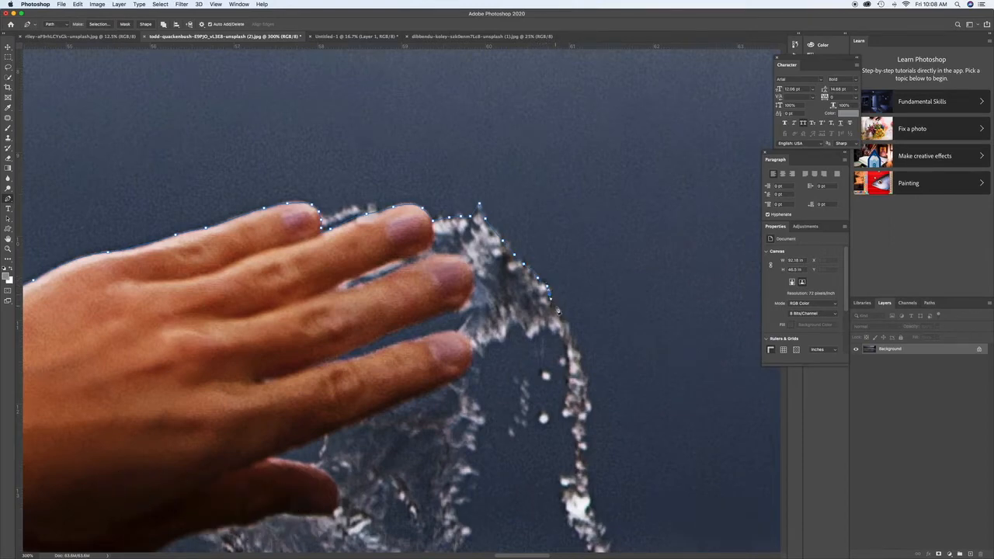
left_click_drag(560, 335, 593, 278)
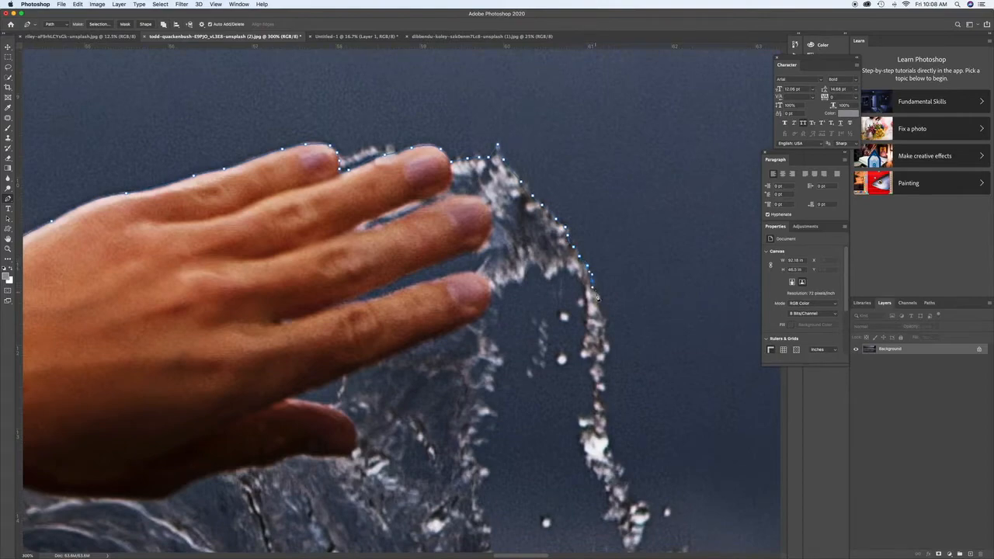
scroll(604, 325, "down", 5)
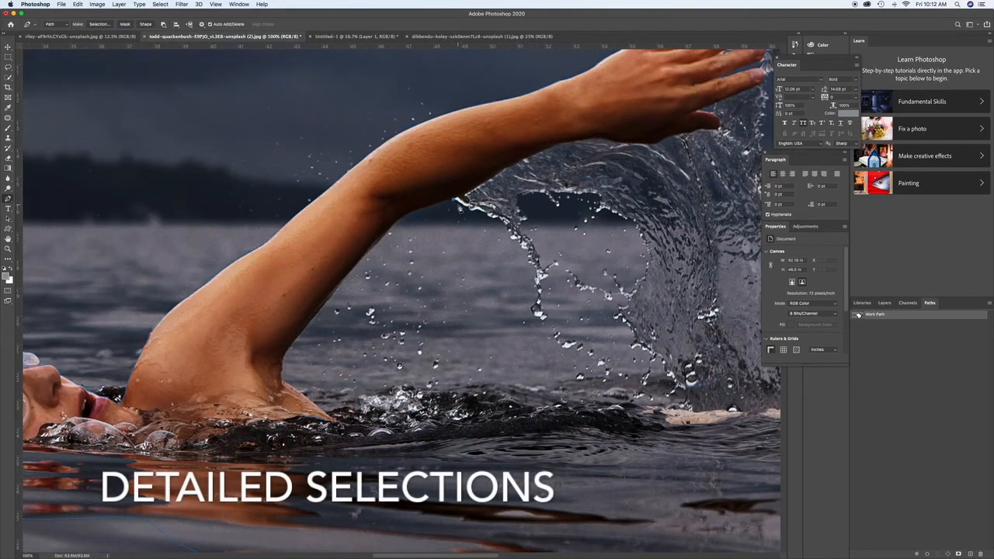
Step: Start an inner path where the splash meets the forearm and trace it under the elbow along the upper arm's lower edge
key("super+plus")
key("super+plus")
left_click_drag(416, 182, 426, 182)
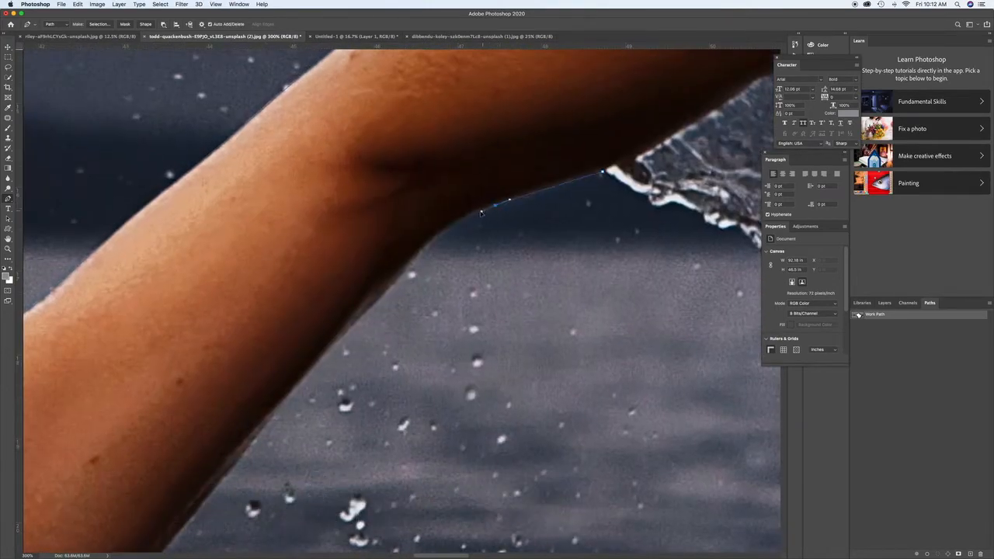
key("super+z")
left_click(429, 243)
scroll(429, 244, "down", 5)
left_click(366, 365)
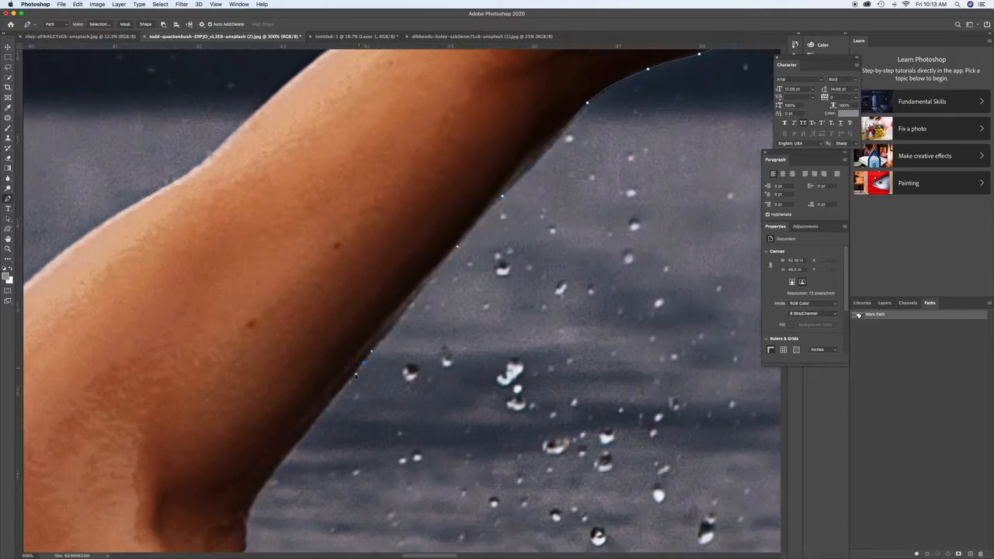
Step: Continue the inner path around the armpit and the back of the shoulder onto the churned water
scroll(367, 367, "down", 6)
left_click(367, 334)
left_click(362, 389)
key("super+minus")
key("super+minus")
left_click(455, 348)
left_click(465, 347)
left_click(483, 345)
scroll(489, 333, "right", 5)
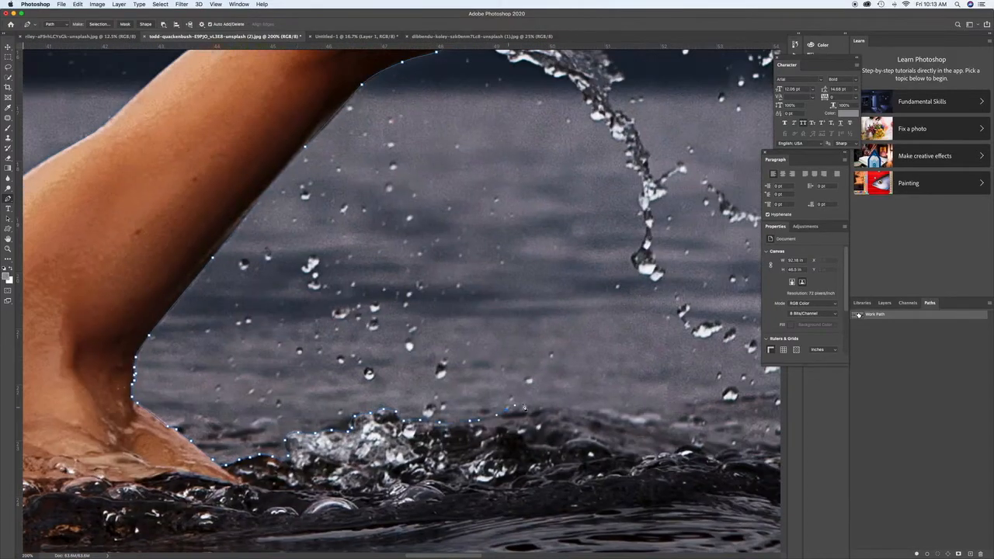
Step: Trace the inner path along the rough water surface to the base of the splash
scroll(482, 365, "right", 8)
left_click(460, 375)
left_click(473, 370)
left_click(486, 371)
left_click(616, 372)
scroll(616, 373, "right", 5)
left_click(489, 355)
left_click(509, 364)
left_click(518, 384)
left_click(530, 385)
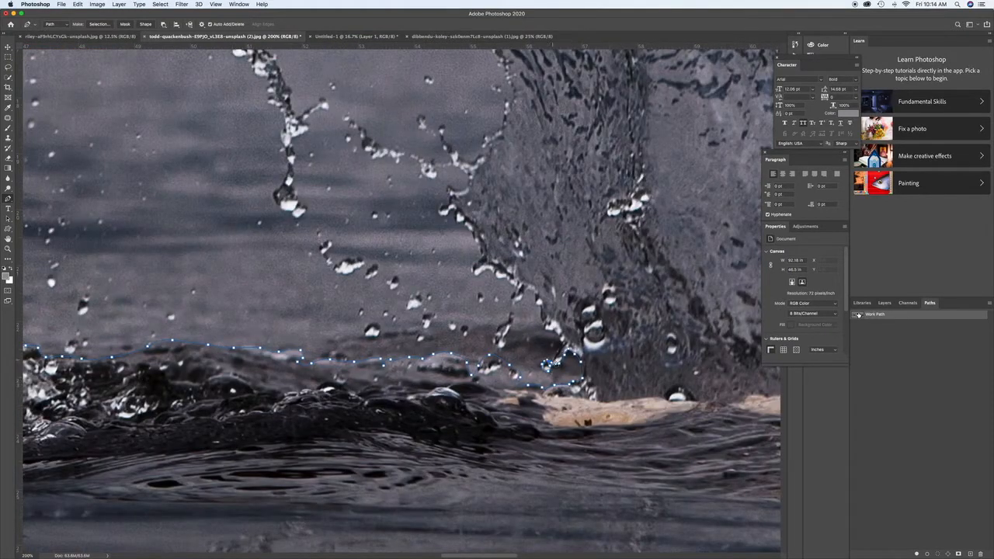
Step: Trace the inner path up the splash's jagged lower inside edge, following its protruding droplets
scroll(475, 271, "up", 5)
left_click(483, 339)
left_click(475, 315)
left_click(459, 299)
scroll(449, 295, "up", 8)
left_click(415, 402)
left_click(406, 397)
left_click(399, 390)
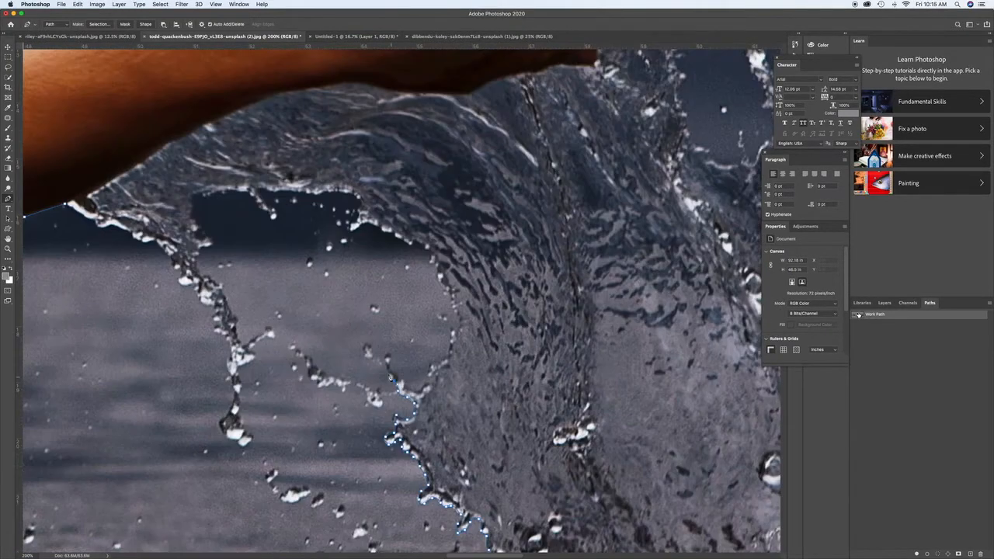
Step: Continue the inner path up the curved inside edge of the splash to the corner of the dark gap below the forearm
left_click(460, 326)
left_click(440, 284)
scroll(440, 284, "up", 5)
left_click(418, 322)
key("super+equal")
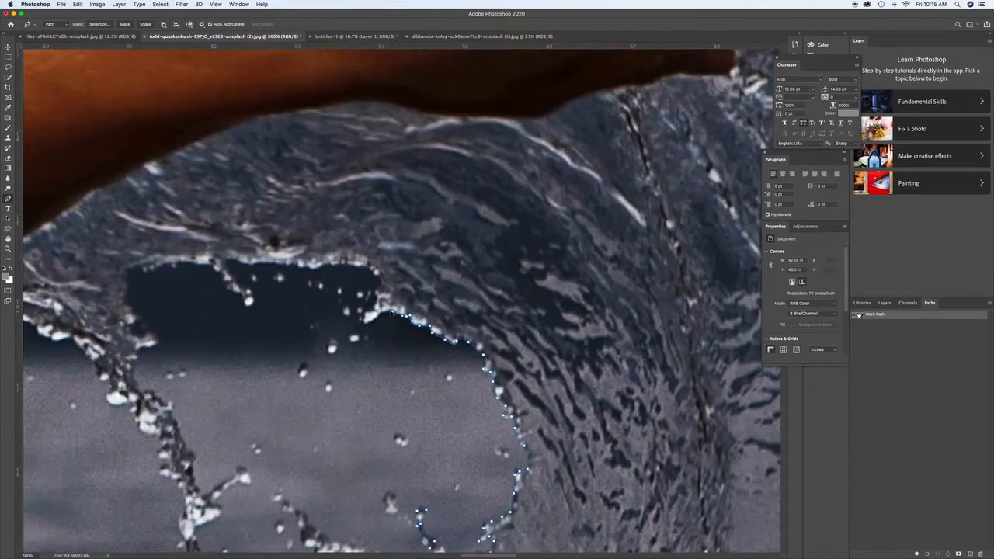
left_click(376, 300)
Step: Trace the top edge of the dark gap below the forearm, including the small hanging strand of droplets
scroll(376, 299, "left", 6)
left_click(461, 347)
scroll(308, 347, "left", 5)
left_click(388, 320)
left_click(373, 324)
left_click(352, 328)
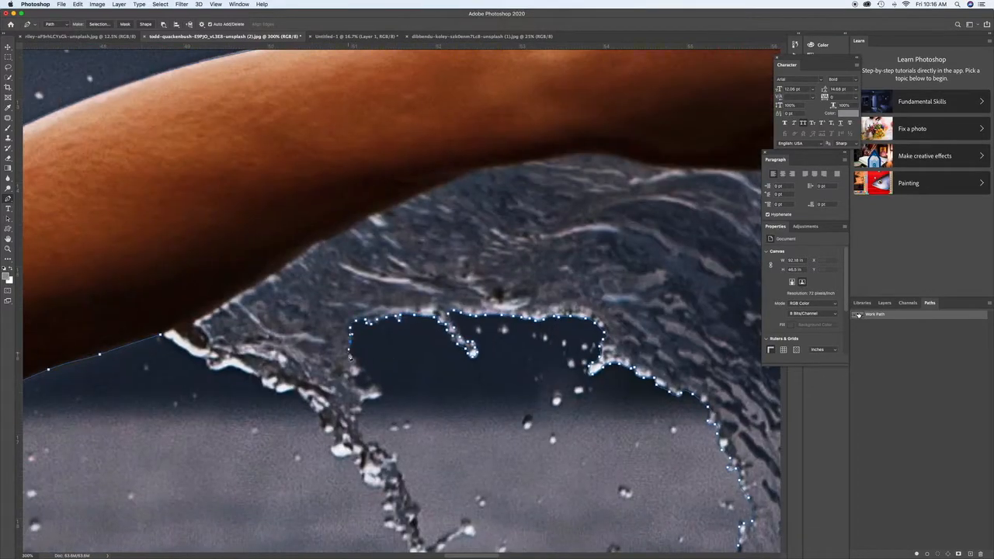
Step: Trace down from the dark gap along the inner side of the long hanging water strand, including its side droplets
scroll(353, 349, "down", 5)
left_click(382, 278)
left_click(368, 281)
left_click(362, 299)
left_click(414, 379)
left_click(418, 388)
scroll(420, 396, "down", 5)
left_click(440, 247)
left_click(440, 257)
left_click(442, 264)
left_click(447, 270)
left_click(453, 276)
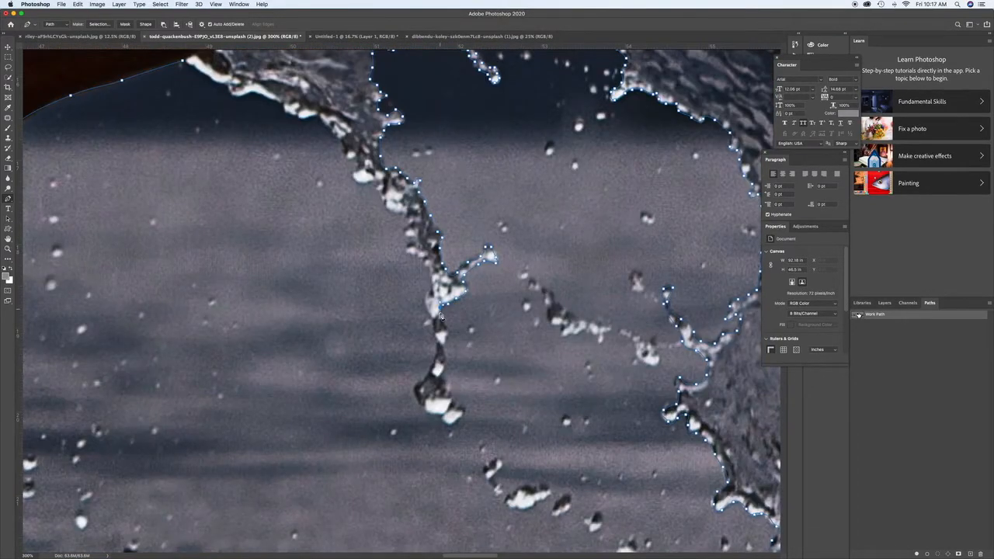
Step: Bring the inner path back up the outer side of the hanging water strand and close it at the forearm
scroll(400, 303, "up", 12)
scroll(400, 303, "left", 5)
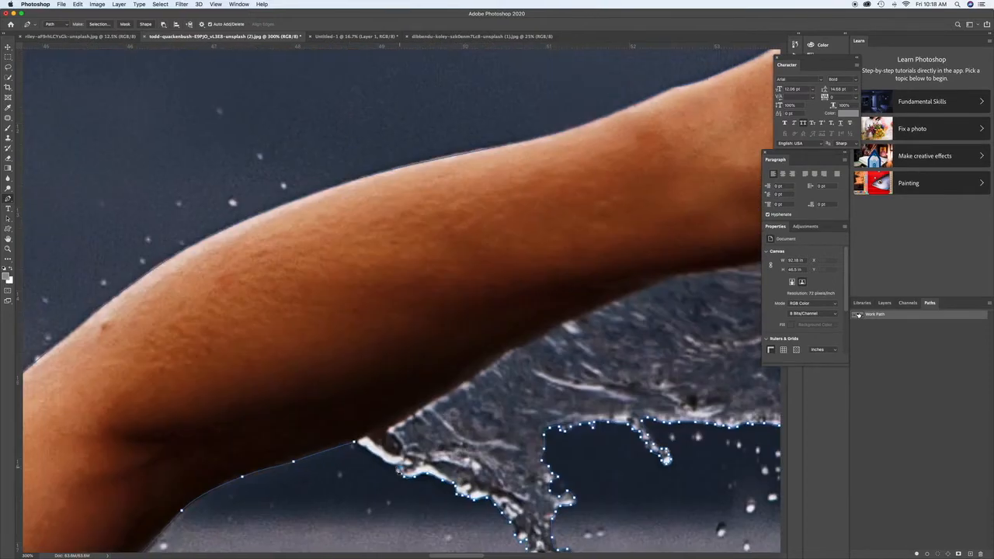
left_click(376, 456)
left_click(354, 441)
Step: Trace a separate path around the background gap between the fingers and the falling water
key("super+0")
scroll(570, 250, "up", 6)
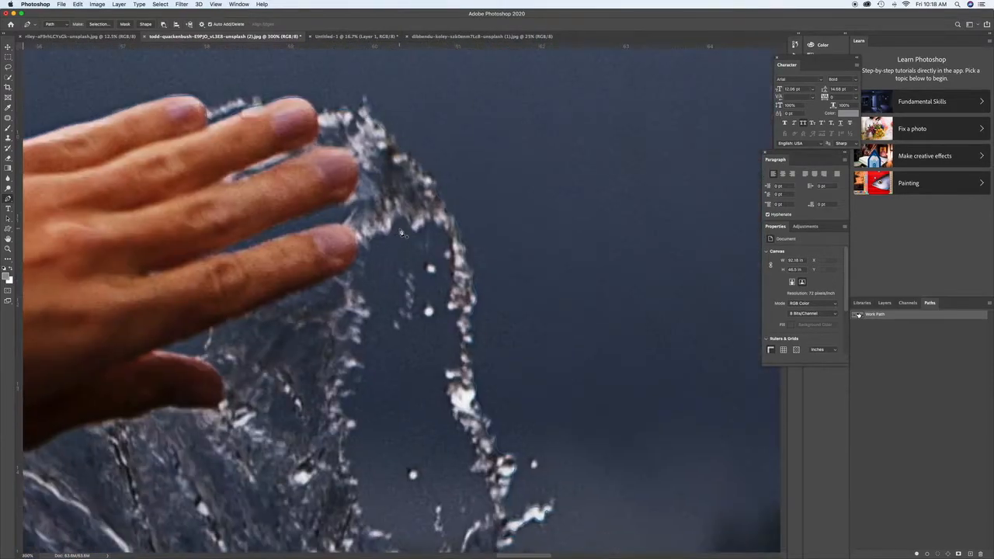
left_click(423, 275)
left_click(452, 300)
scroll(454, 342, "down", 5)
left_click(482, 208)
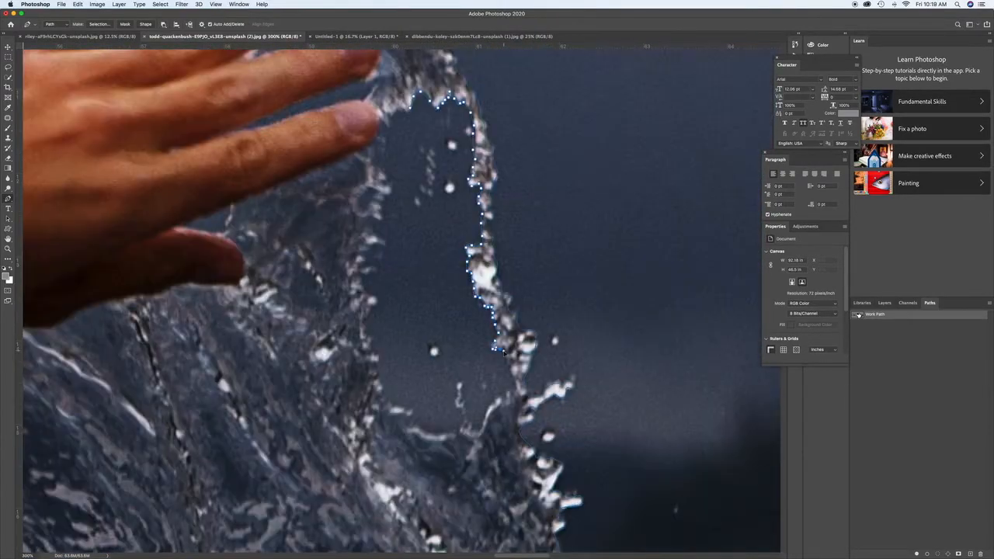
scroll(413, 419, "up", 8)
scroll(412, 418, "left", 2)
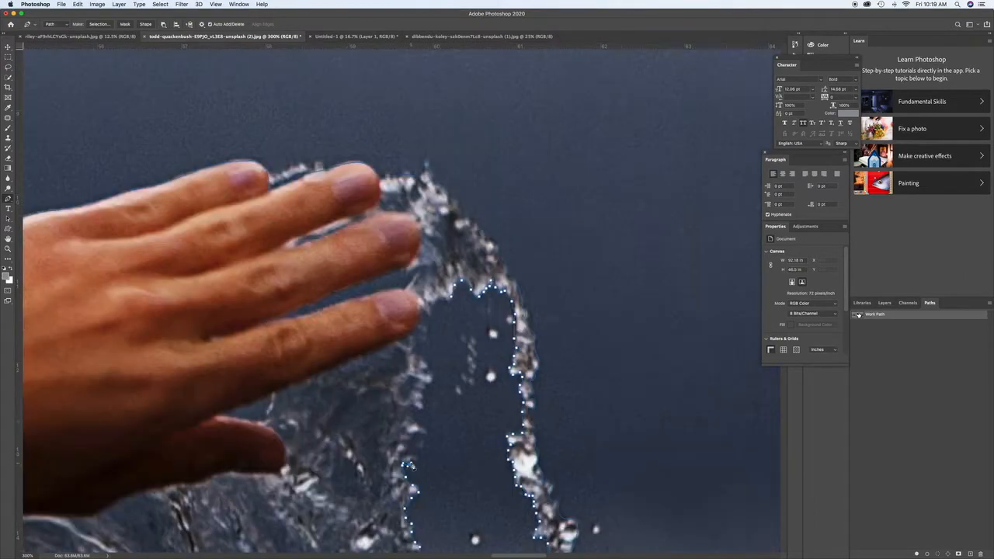
scroll(376, 394, "left", 3)
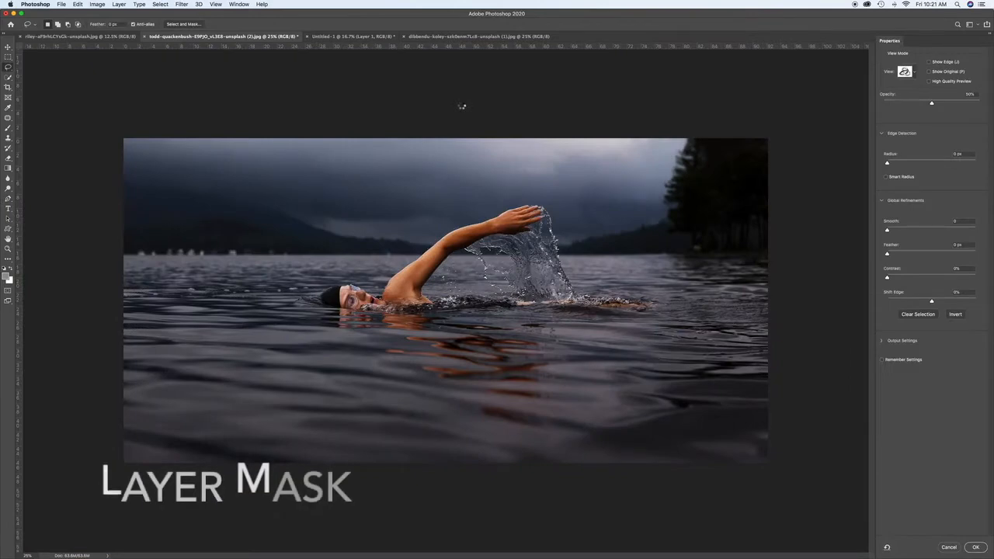
Step: Refine the swimmer's mask in Select and Mask with Smart Radius 2 px, Smooth 1, Contrast 27% and Shift Edge 0%, and apply it
key("super+plus")
key("super+plus")
scroll(497, 117, "left", 5)
scroll(496, 117, "up", 3)
scroll(496, 118, "right", 12)
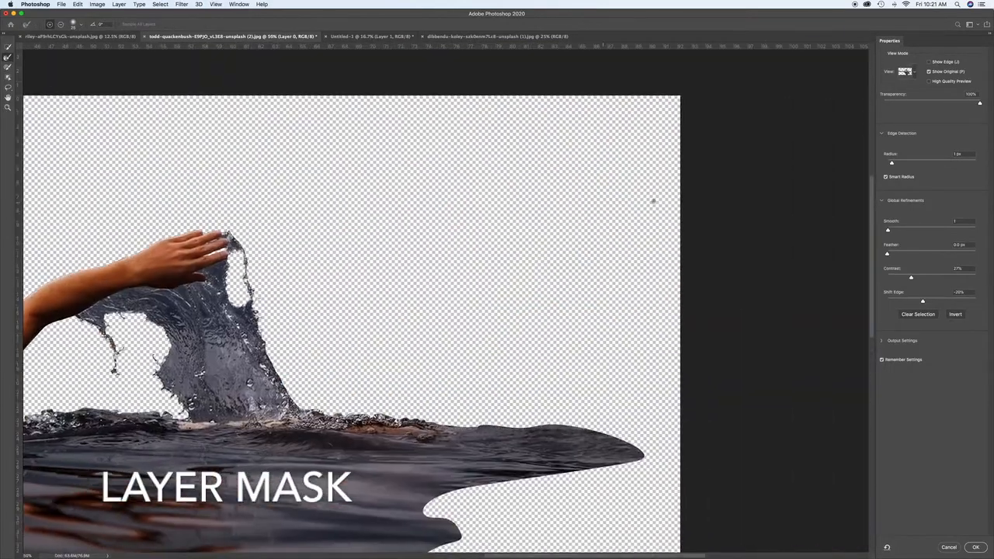
left_click(892, 164)
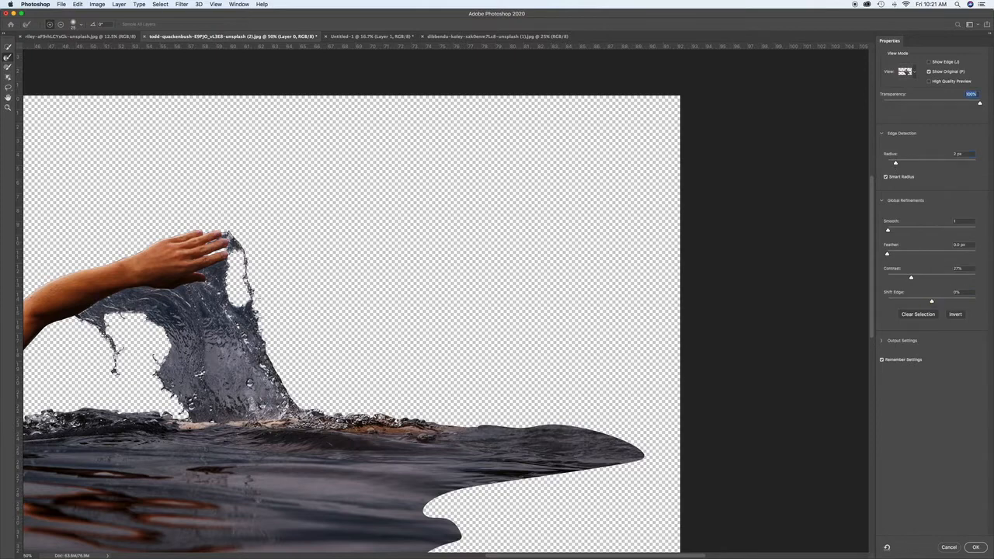
left_click(974, 547)
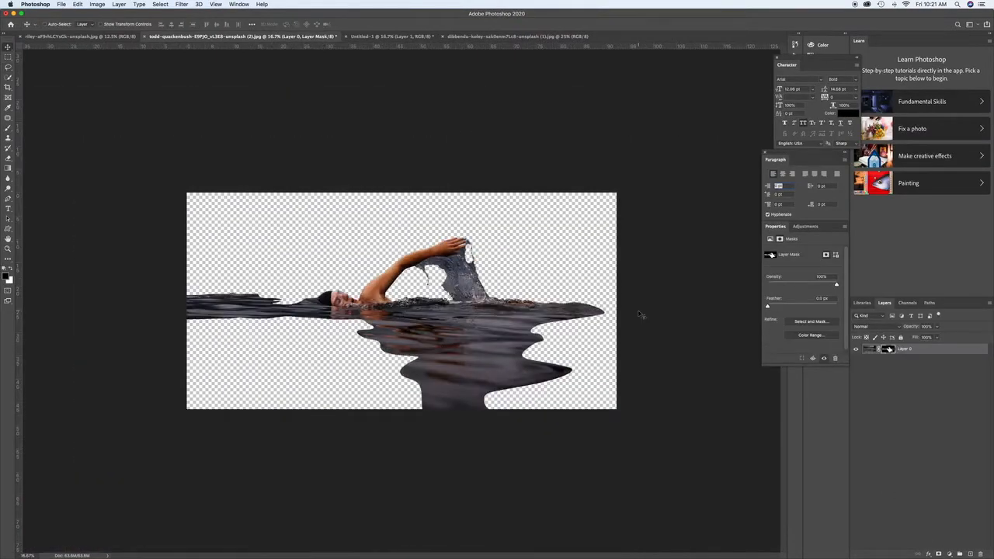
Step: Place the masked swimmer in the Untitled-1 street scene and duplicate its layer, targeting the copy's layer mask
left_click_drag(641, 314, 410, 348)
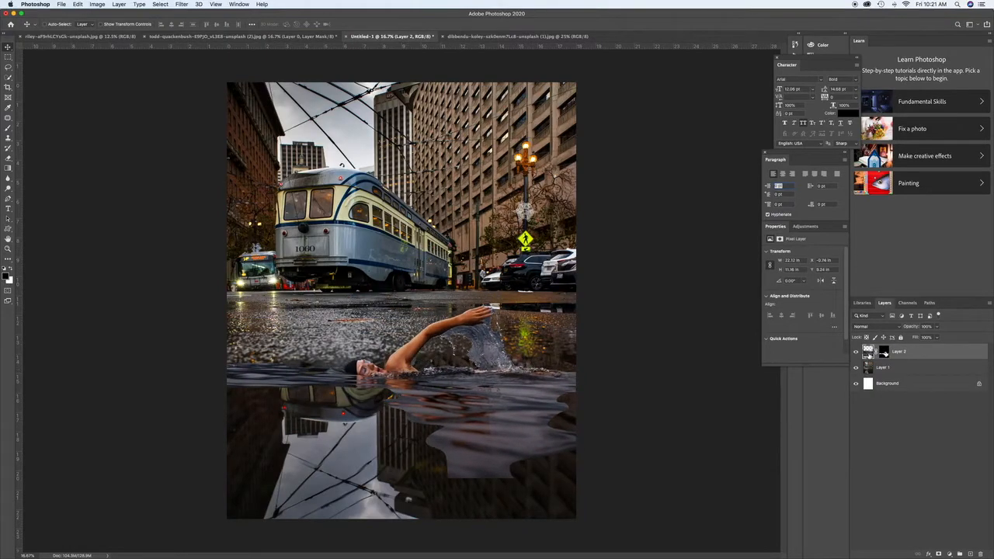
key("super+j")
left_click(883, 352)
key("super+equal")
key("super+equal")
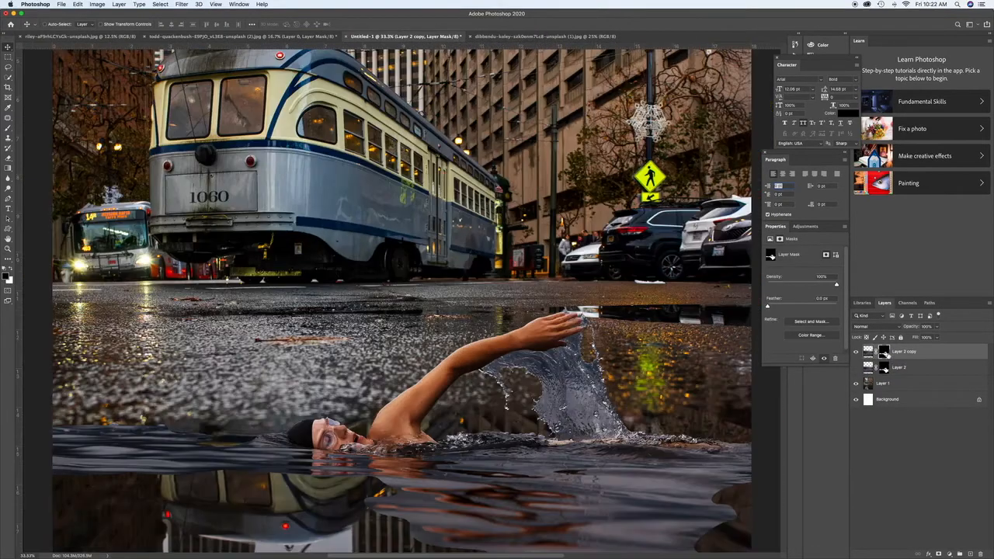
Step: Shift the swimmer copy slightly lower in the puddle and convert it to a smart object with a new layer mask
key("super+0")
left_click_drag(484, 391, 487, 417)
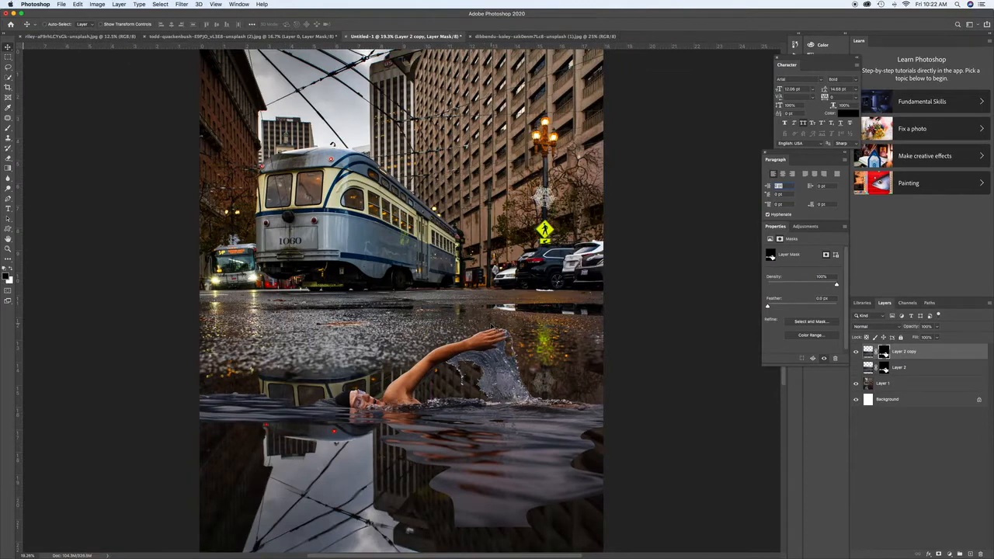
right_click(921, 352)
left_click(851, 323)
left_click(938, 554)
Step: Mask out the hard right and left edges of the water with a soft black brush at 50% and 10% flow
key("b")
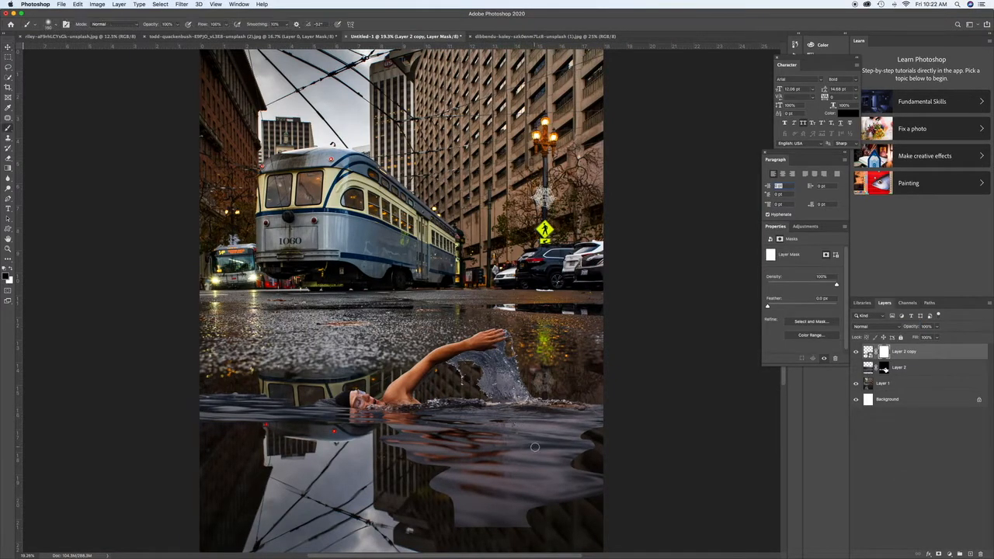
left_click_drag(226, 34, 210, 35)
mouse_move(596, 478)
left_mouse_down()
mouse_move(620, 508)
mouse_move(392, 513)
mouse_move(581, 487)
mouse_move(583, 462)
left_mouse_up()
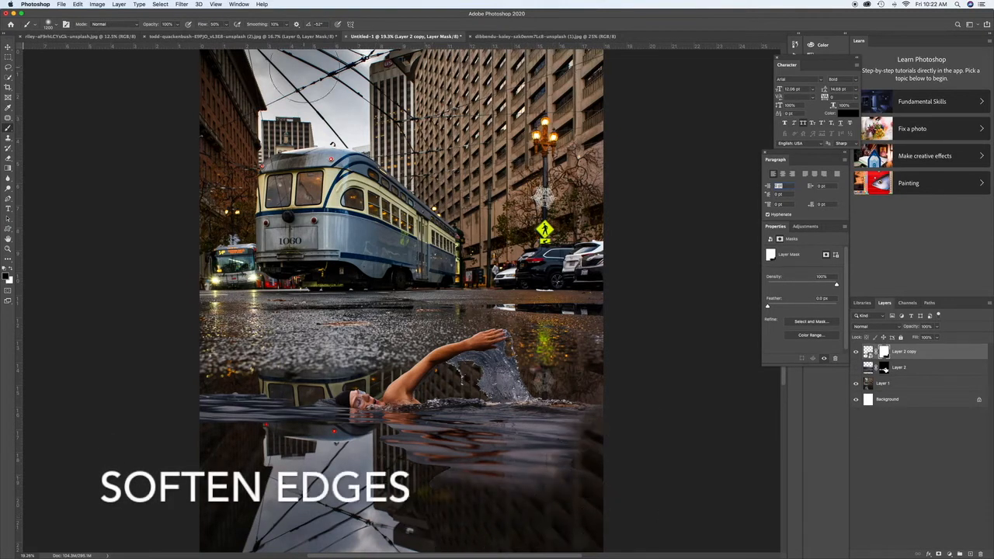
left_click_drag(228, 27, 210, 33)
mouse_move(552, 471)
left_mouse_down()
mouse_move(585, 460)
mouse_move(552, 441)
mouse_move(584, 440)
mouse_move(545, 437)
mouse_move(580, 437)
mouse_move(554, 432)
left_mouse_up()
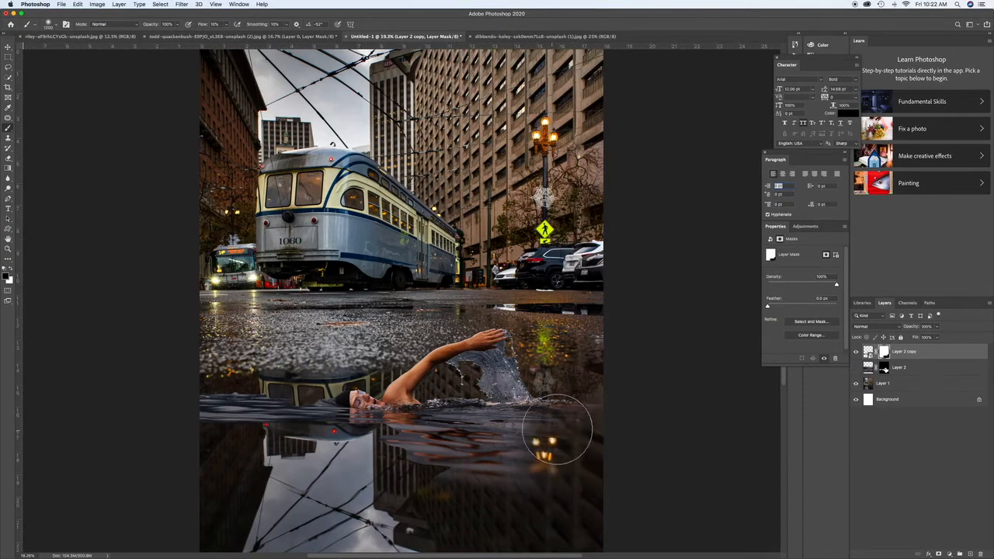
mouse_move(166, 392)
left_mouse_down()
mouse_move(274, 364)
mouse_move(301, 376)
mouse_move(235, 377)
mouse_move(197, 436)
mouse_move(297, 414)
mouse_move(230, 406)
mouse_move(313, 440)
left_mouse_up()
Step: Fade the water around the swimmer's head and below the body into the street reflection with a larger black brush at 18% and 10% flow
key("super+equal")
key("super+equal")
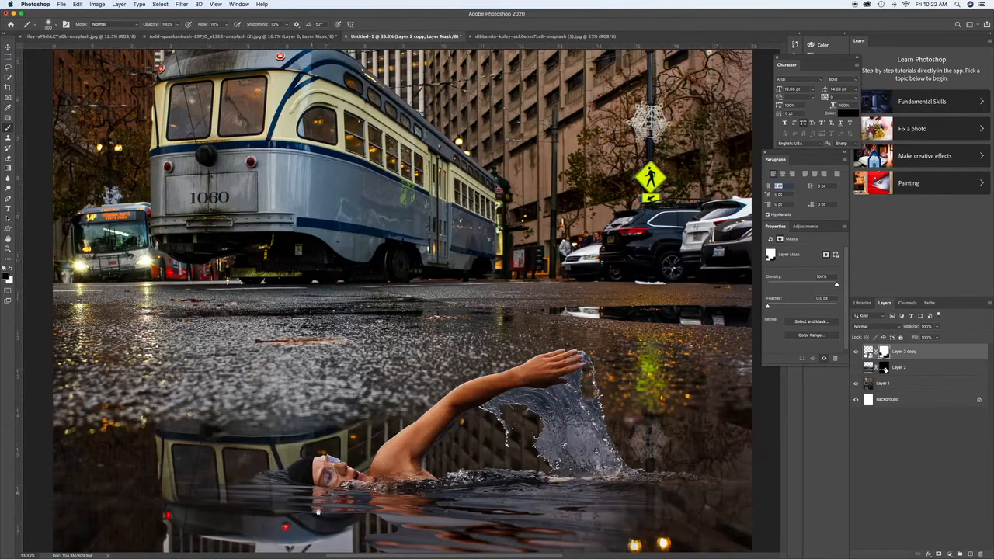
scroll(279, 388, "down", 3)
key("bracketright")
key("bracketright")
key("bracketright")
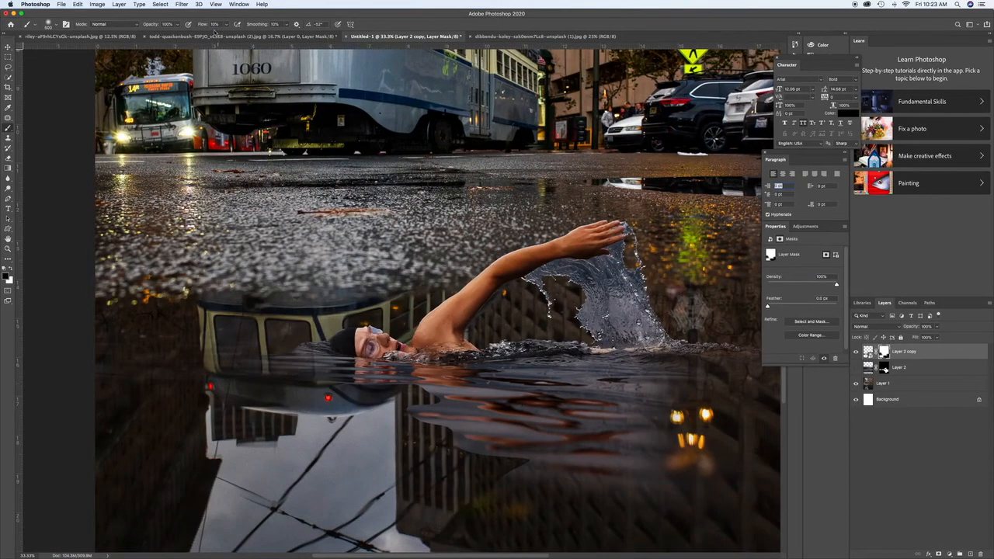
left_click(226, 24)
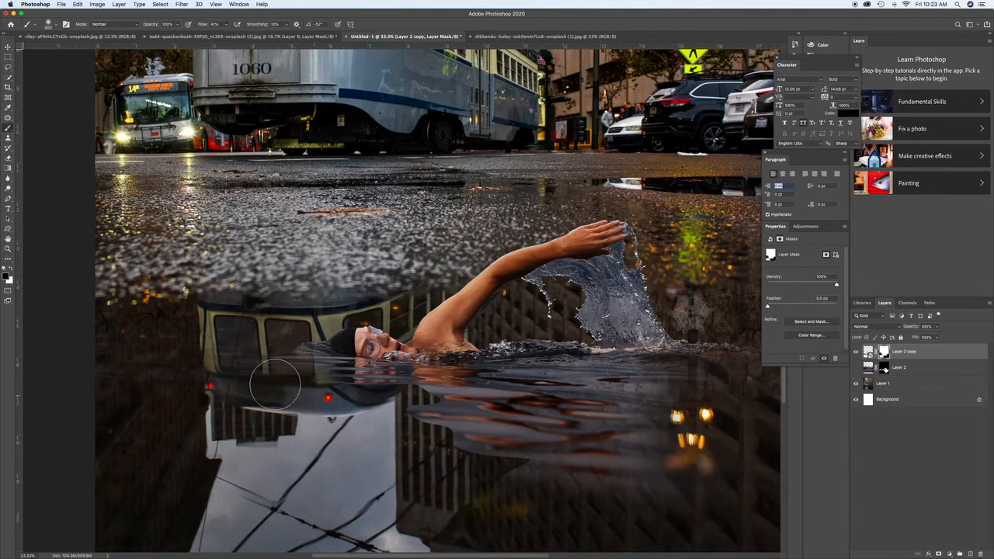
left_click(226, 24)
left_click_drag(220, 35, 214, 35)
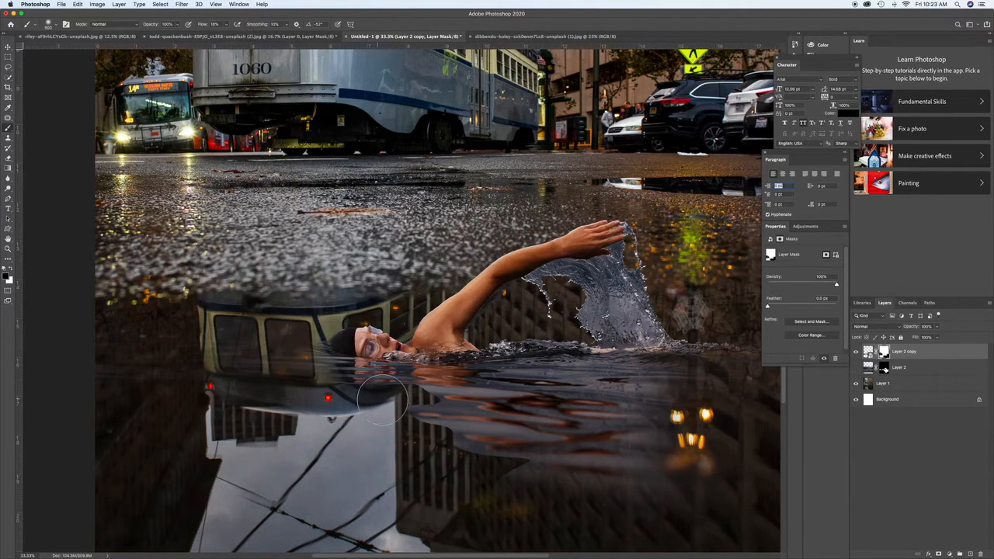
mouse_move(391, 392)
left_mouse_down()
mouse_move(430, 421)
mouse_move(412, 457)
mouse_move(423, 439)
mouse_move(419, 392)
left_mouse_up()
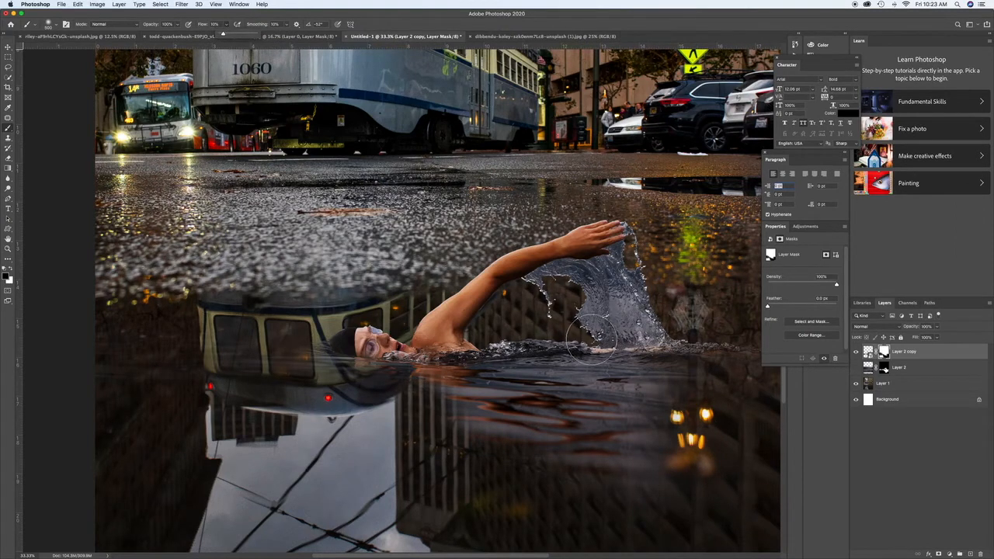
mouse_move(509, 412)
left_mouse_down()
mouse_move(709, 412)
mouse_move(677, 476)
mouse_move(694, 483)
mouse_move(563, 486)
mouse_move(694, 473)
mouse_move(664, 420)
mouse_move(634, 407)
mouse_move(698, 400)
mouse_move(599, 386)
left_mouse_up()
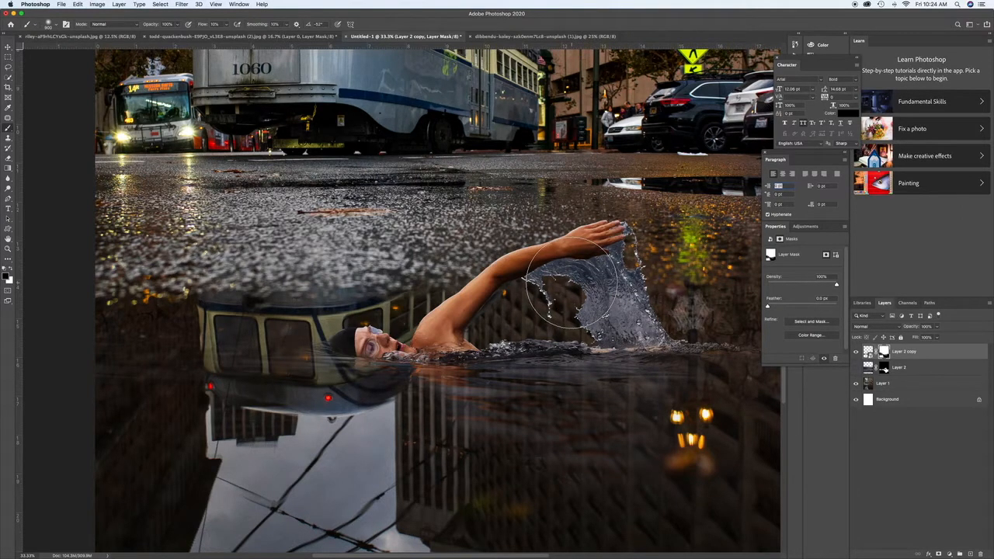
Step: Set the brush to 50% opacity and 6% flow and gently mask the remaining ripples just below the swimmer's waterline
left_click(8, 47)
key("b")
scroll(533, 371, "right", 3)
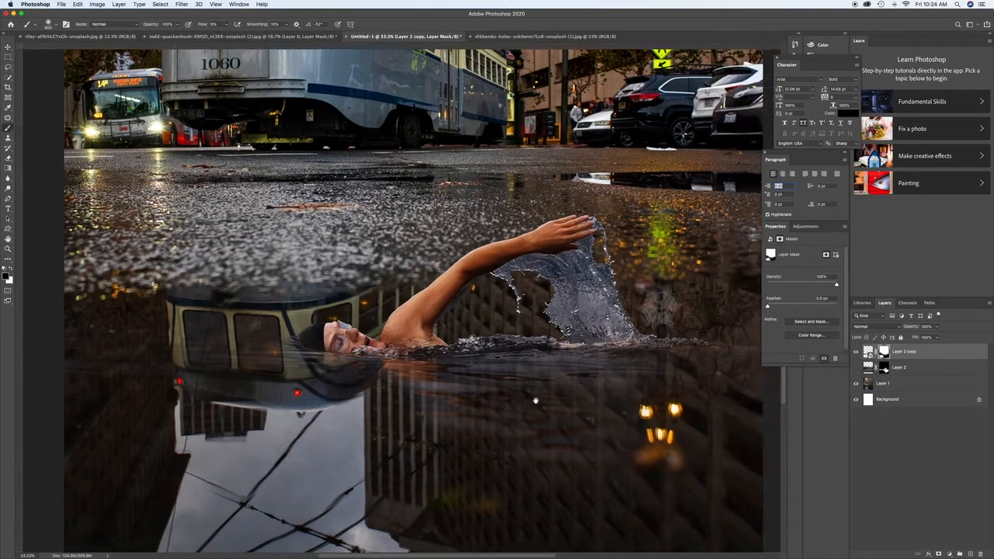
left_click_drag(226, 35, 175, 36)
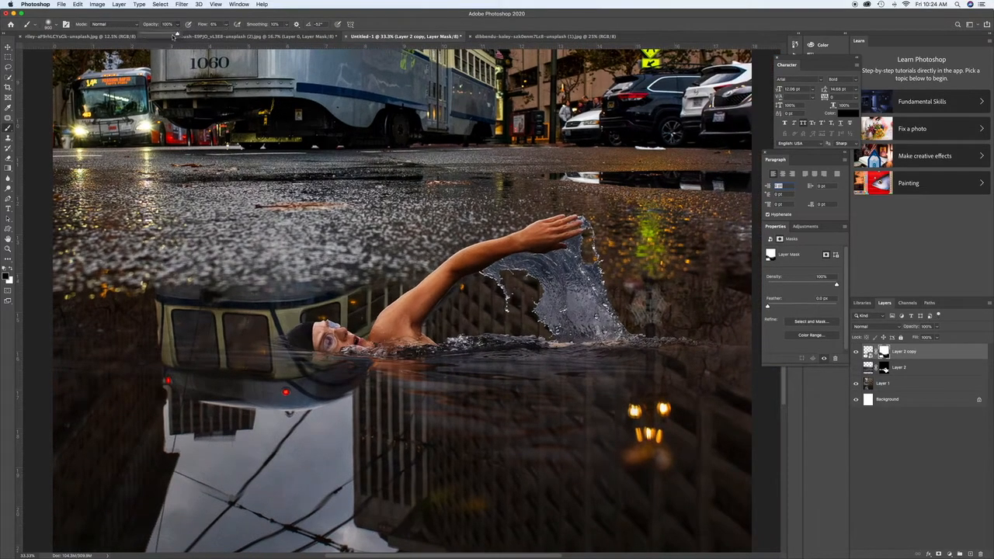
mouse_move(424, 423)
left_mouse_down()
mouse_move(502, 412)
mouse_move(505, 403)
left_mouse_up()
key("bracketleft")
key("bracketleft")
key("bracketleft")
key("bracketleft")
key("bracketleft")
mouse_move(594, 374)
left_mouse_down()
mouse_move(634, 368)
mouse_move(467, 360)
left_mouse_up()
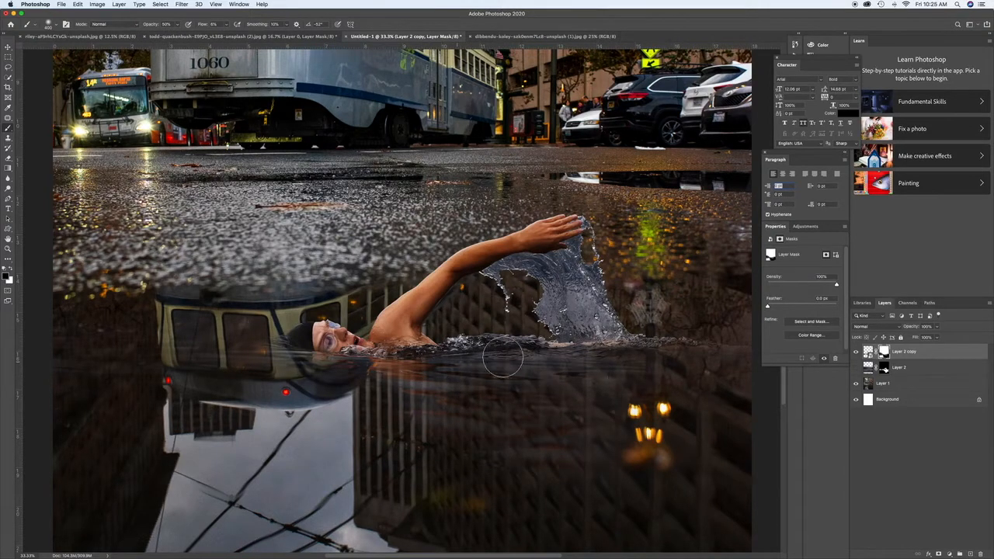
Step: Set the brush flow to 15% and blend the waterline under the swimmer's shoulder with a smaller brush
left_click(228, 24)
left_click_drag(230, 34, 229, 34)
key("super+equal")
key("super+equal")
left_click_drag(509, 403, 482, 354)
mouse_move(419, 401)
left_mouse_down()
mouse_move(292, 389)
mouse_move(331, 396)
left_mouse_up()
key("bracketleft")
key("bracketleft")
key("bracketleft")
key("bracketleft")
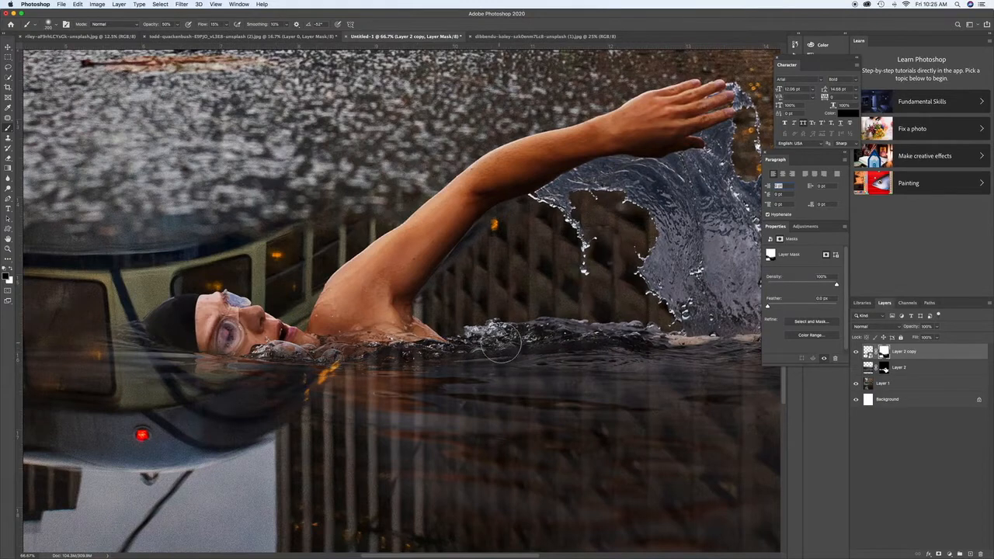
Step: Paint black over the splash and its falling strand on the mask to make the water more transparent
left_click_drag(676, 354, 480, 351)
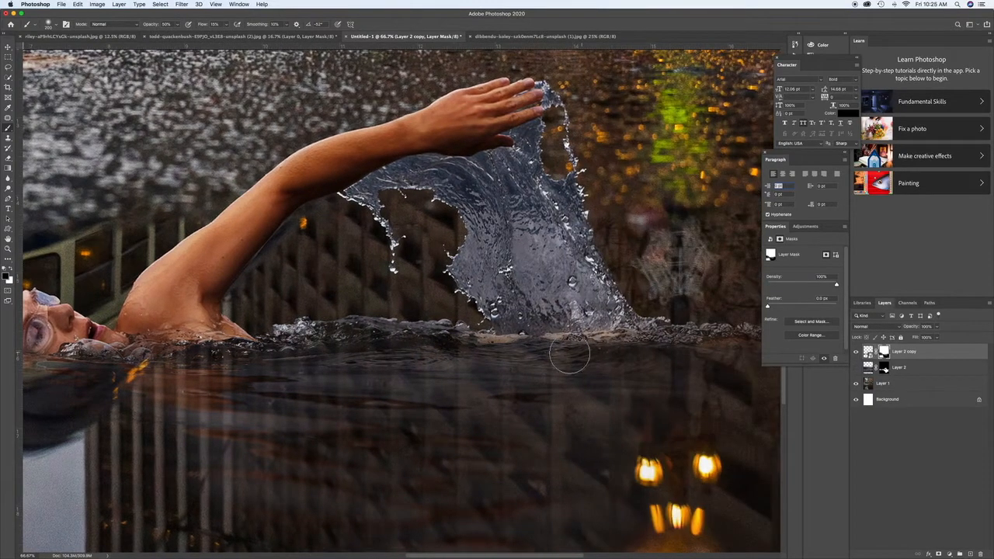
mouse_move(596, 310)
left_mouse_down()
mouse_move(543, 315)
mouse_move(500, 298)
mouse_move(483, 264)
mouse_move(586, 266)
left_mouse_up()
key("bracketleft")
key("bracketleft")
left_click_drag(413, 177, 365, 200)
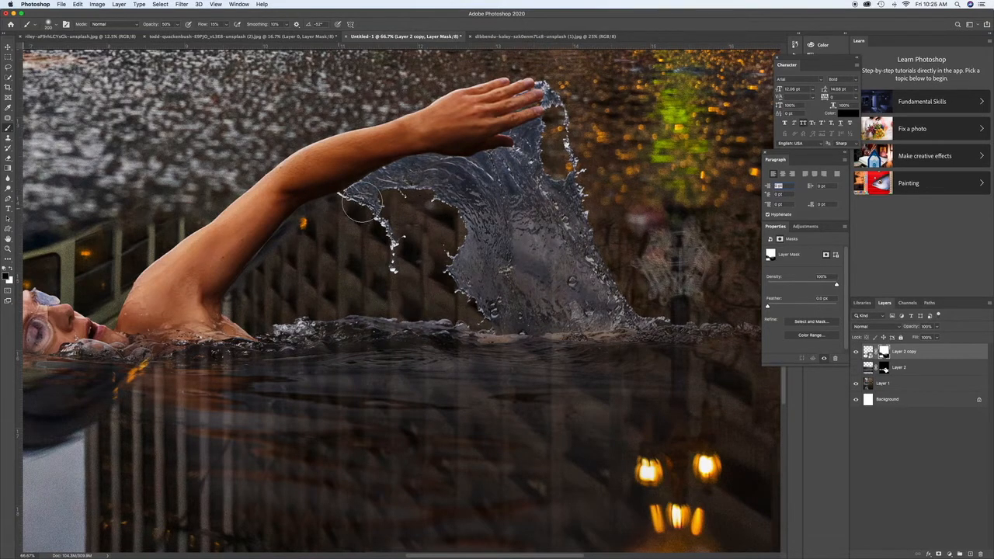
scroll(588, 216, "up", 3)
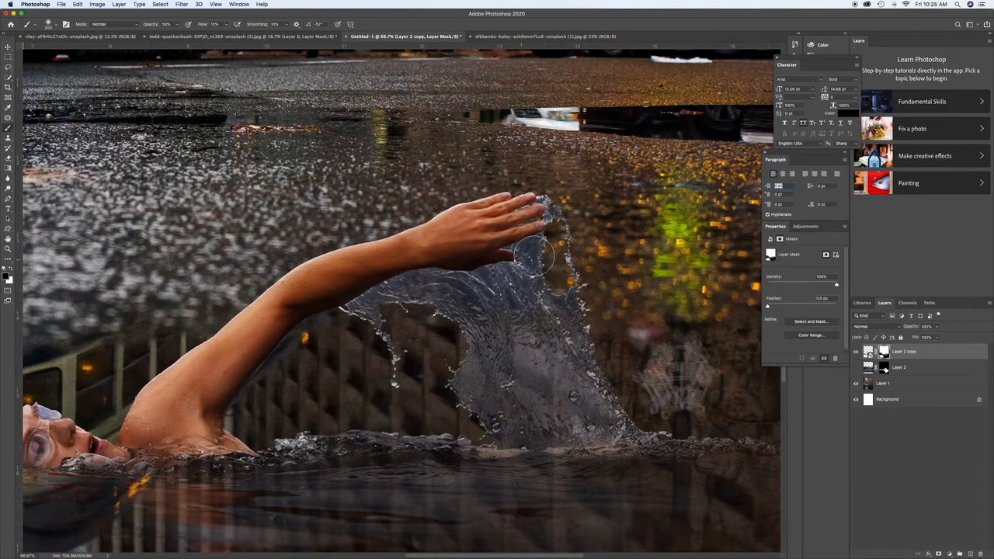
scroll(559, 283, "down", 5)
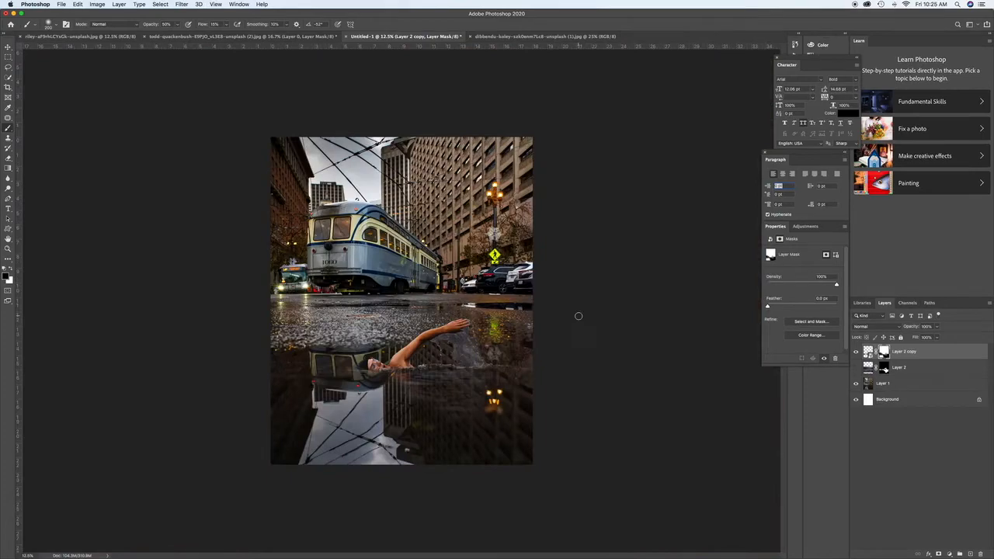
Step: Blend the water around the swimmer's cap and face into the tram reflection on the layer mask
scroll(580, 319, "up", 2)
key("super+plus")
key("super+plus")
key("super+plus")
mouse_move(366, 281)
left_mouse_down()
mouse_move(427, 126)
mouse_move(303, 414)
mouse_move(337, 325)
left_mouse_up()
left_click_drag(328, 265, 330, 300)
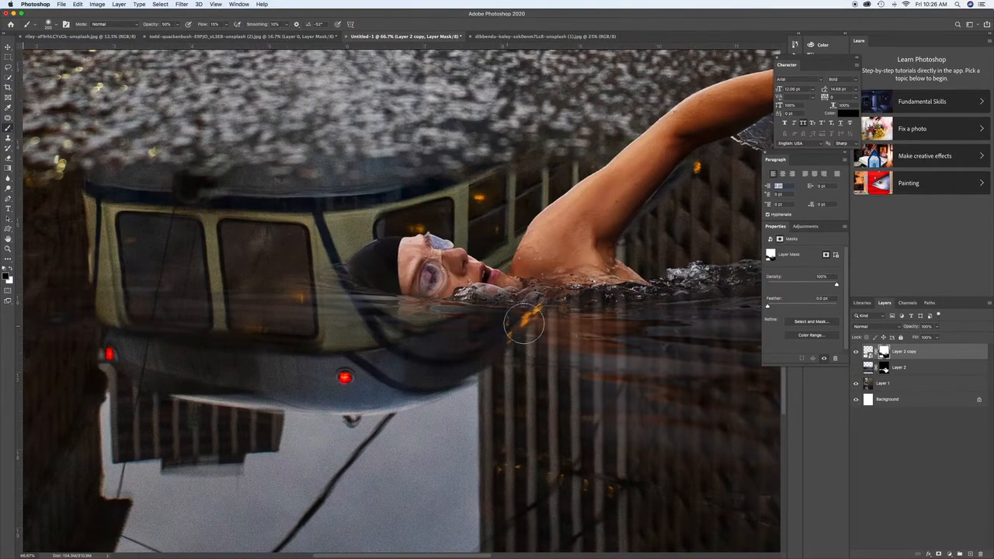
left_click_drag(696, 291, 454, 309)
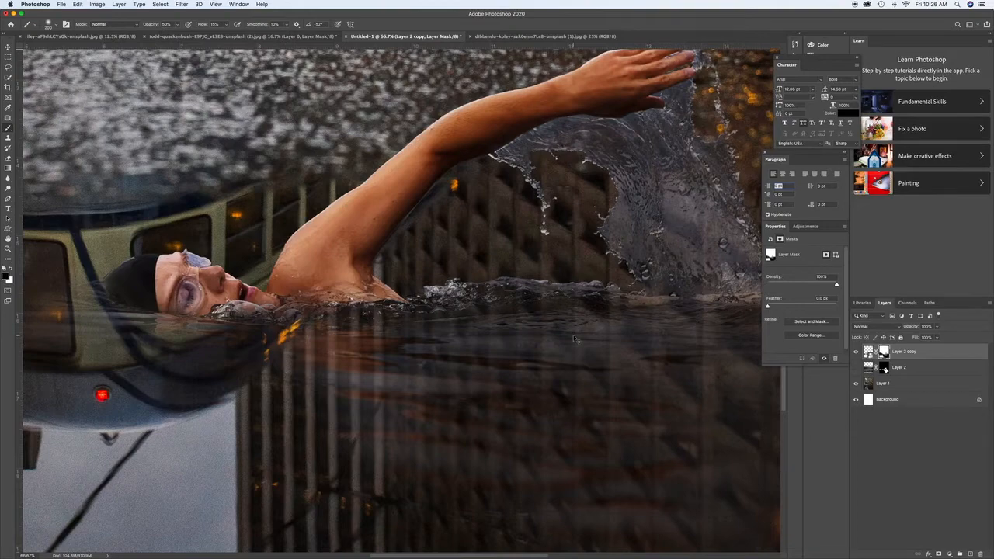
Step: Scale the swimmer layer proportionally to about 130.73% and reposition it in the puddle
key("super+minus")
key("super+minus")
key("super+minus")
key("super+minus")
key("super+minus")
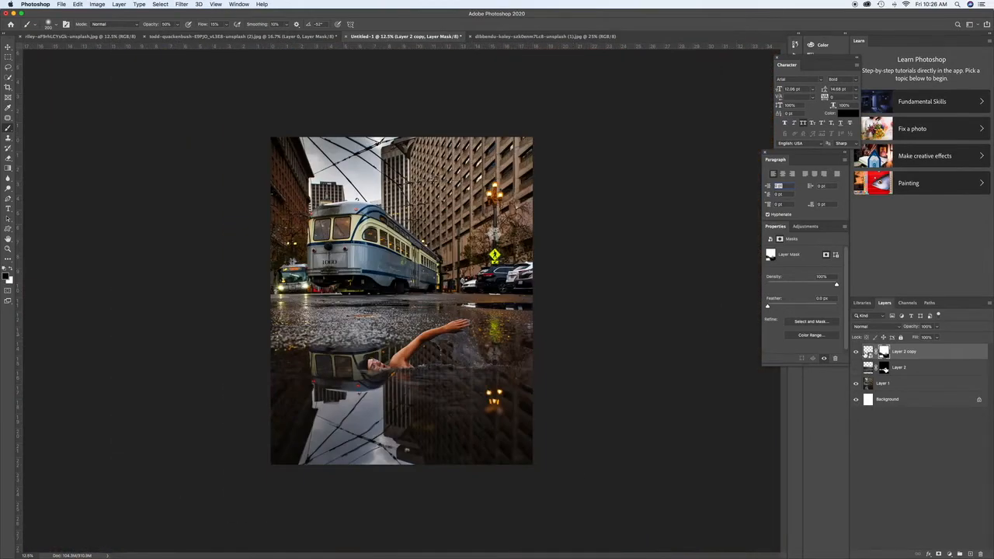
key("super+t")
left_click_drag(260, 448, 209, 461)
mouse_move(396, 362)
left_mouse_down()
mouse_move(382, 375)
mouse_move(400, 375)
mouse_move(395, 395)
mouse_move(403, 363)
left_mouse_up()
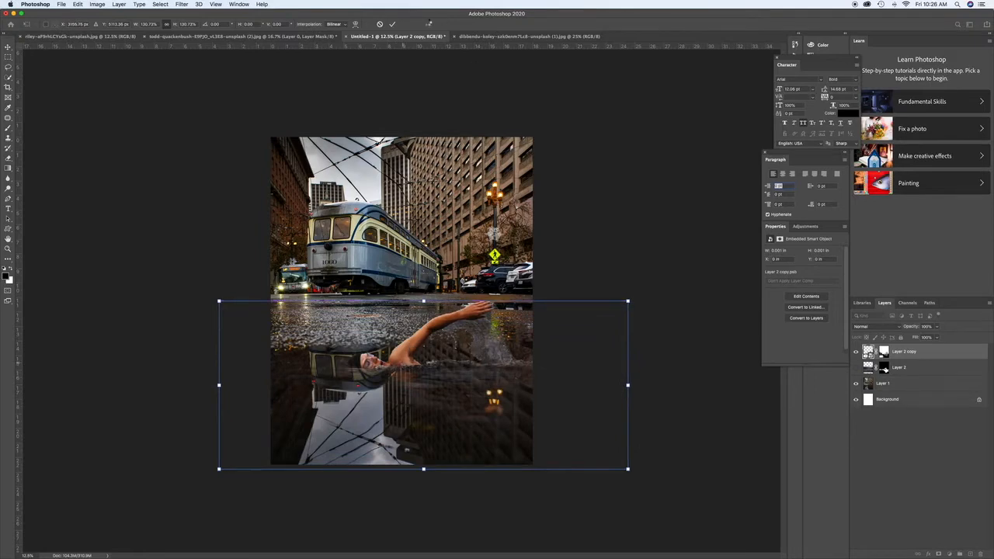
Step: Disable the original swimmer photo's mask, copy that layer into the Untitled-1 street scene and position it over the puddle as a reference
left_click(216, 36)
left_click(888, 350, "shift")
left_click_drag(869, 349, 436, 315)
key("v")
mouse_move(388, 289)
left_mouse_down()
mouse_move(495, 305)
mouse_move(389, 307)
left_mouse_up()
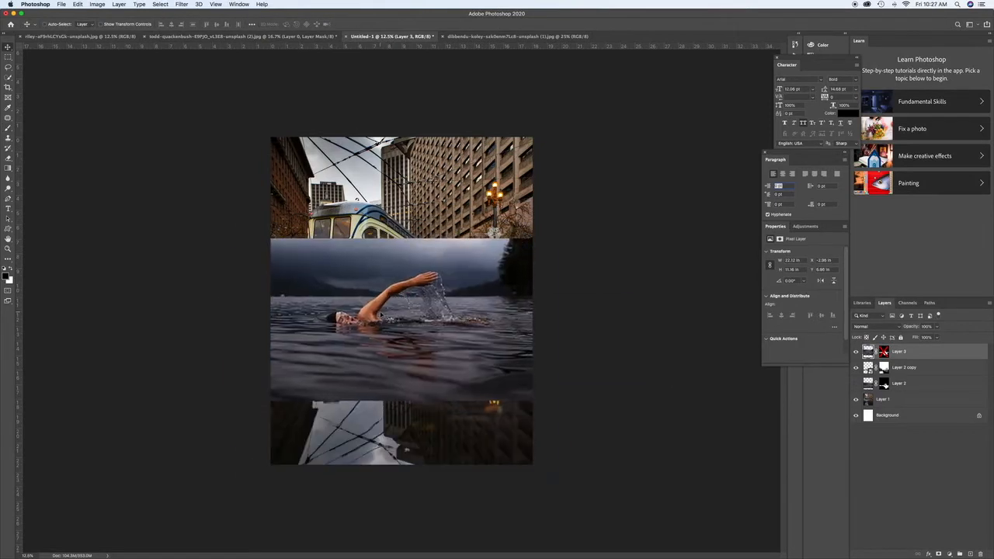
Step: Lower the reference photo's opacity to 30%, place a horizontal guide across the wet street and hide the photo
key("3")
left_click_drag(300, 48, 379, 326)
left_click(855, 352)
Step: Move the Layer 2 copy swimmer up until the body's waterline meets the guide, and hide the guides
left_click(855, 367)
left_click(856, 367)
left_click(904, 367)
left_click_drag(453, 367, 441, 325)
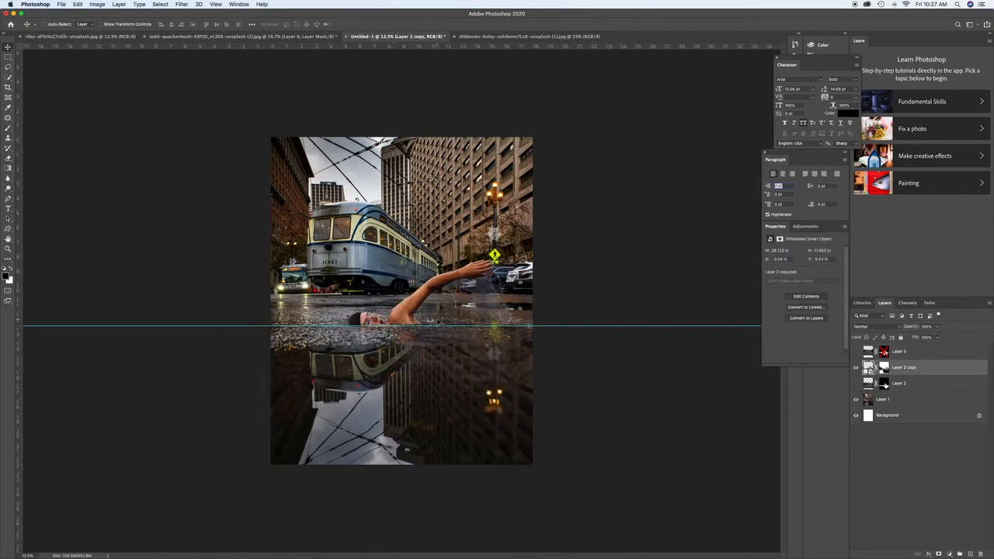
key("super+;")
Step: Paint white on the Layer 2 copy mask to restore the ripples around the swimmer's head and below the shoulder
key("super+=")
key("super+=")
key("super+=")
key("super+-")
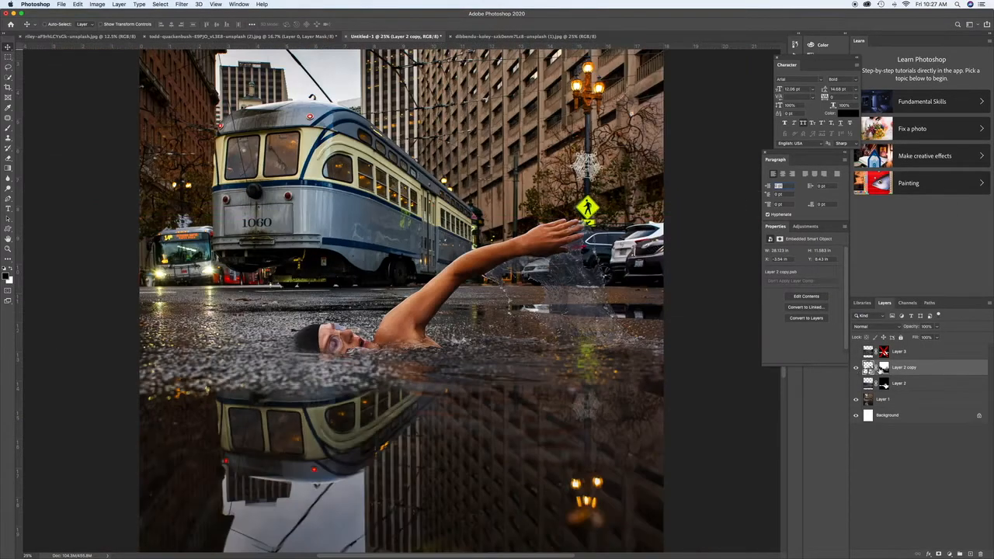
left_click(884, 367)
key("b")
key("x")
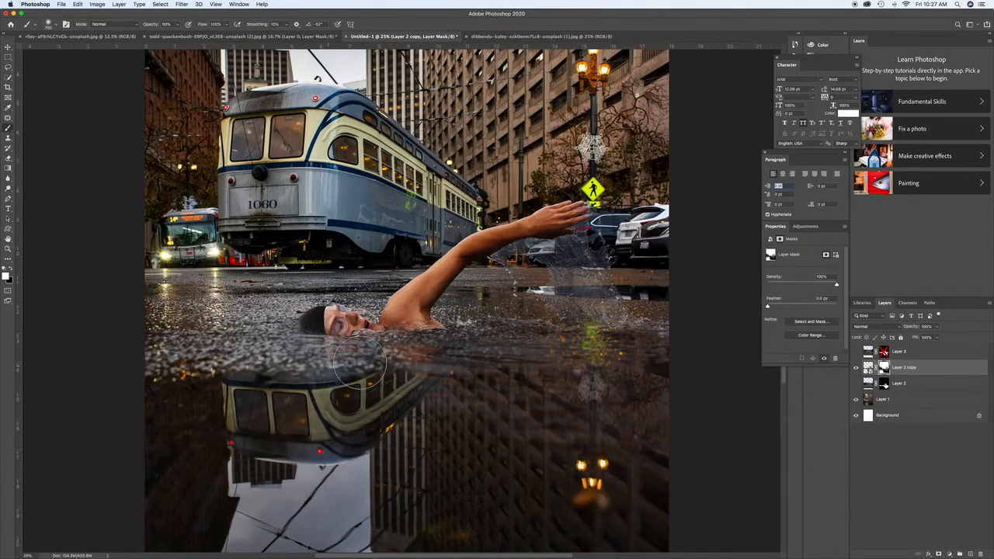
mouse_move(310, 345)
left_mouse_down()
mouse_move(372, 357)
mouse_move(403, 377)
mouse_move(264, 349)
mouse_move(438, 364)
left_mouse_up()
key("v")
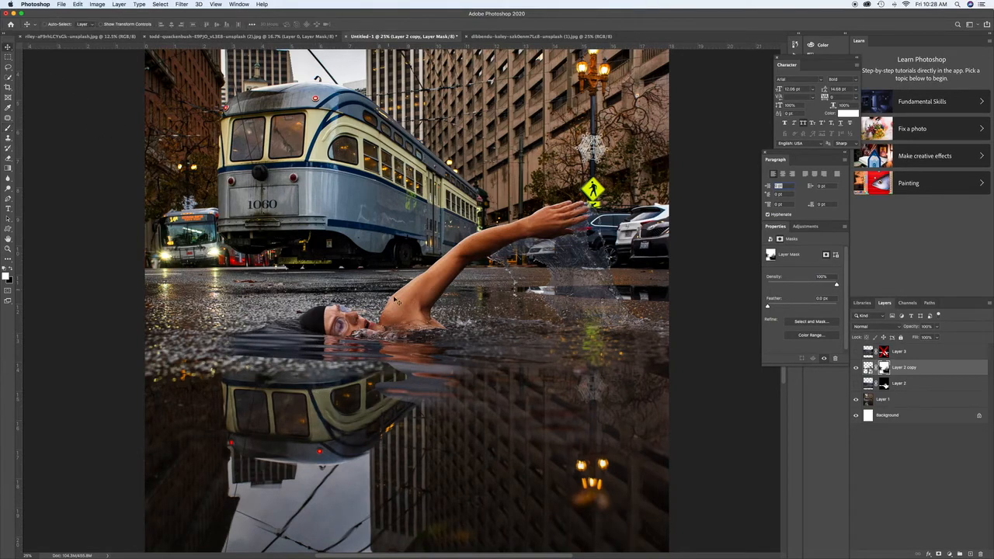
Step: Paint back the choppy water behind the swimmer's shoulder and undo the last stroke beneath the splash
key("b")
left_click_drag(528, 340, 638, 358)
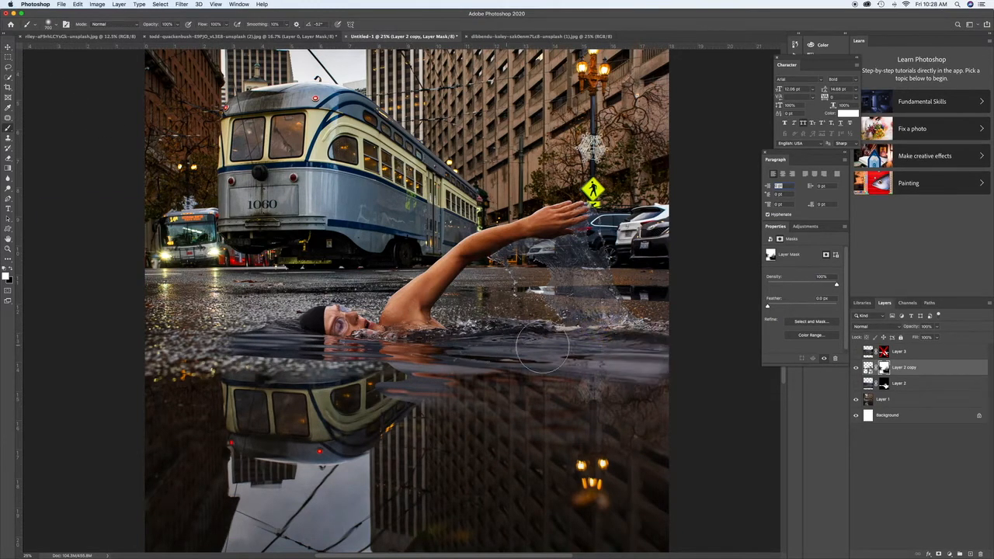
key("super+z")
Step: Open the Layer 2 copy smart object's contents, paint white on its mask to extend the water beside the head, and save
left_click(866, 366)
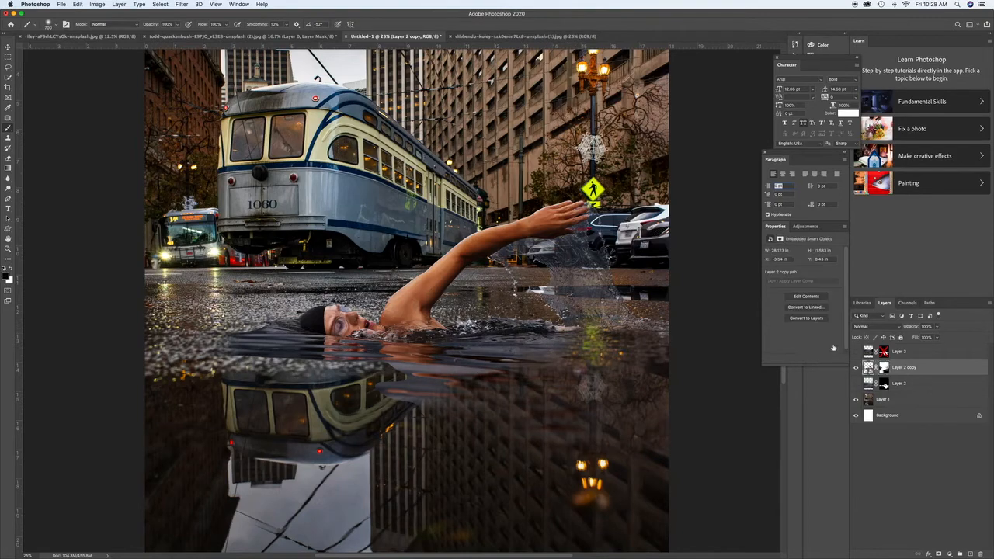
double_click(867, 366)
key("super+z")
mouse_move(354, 303)
left_mouse_down()
mouse_move(304, 300)
mouse_move(368, 304)
mouse_move(93, 304)
mouse_move(373, 322)
mouse_move(101, 316)
mouse_move(373, 334)
left_mouse_up()
left_click(888, 348)
key("super+s")
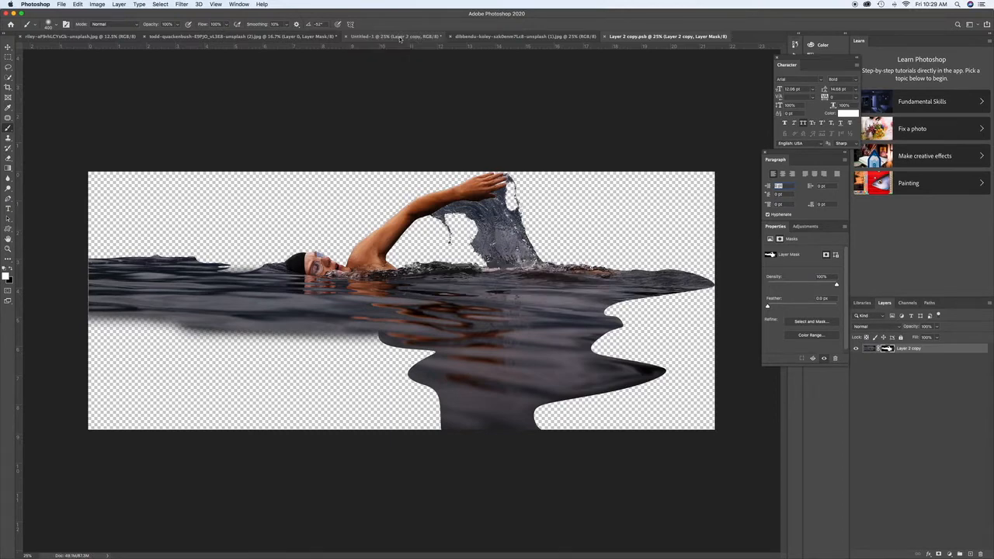
Step: Return to the Untitled-1 composite, target the Layer 2 copy's layer mask and enlarge the brush
left_click(397, 36)
left_click(883, 368)
key("bracketright")
key("bracketright")
key("bracketright")
key("bracketright")
key("bracketright")
left_click_drag(408, 437, 511, 411)
key("super+z")
key("x")
mouse_move(432, 420)
left_mouse_down()
mouse_move(518, 417)
mouse_move(272, 425)
mouse_move(217, 404)
left_mouse_up()
key("super+z")
Step: Paint white on the mask to restore the water near the scene's left edge beside the tram reflection
key("bracketleft")
key("x")
mouse_move(203, 393)
left_mouse_down()
mouse_move(192, 358)
mouse_move(169, 391)
left_mouse_up()
Step: Set the brush flow to 18% and fade the water over the tram reflection with a larger black brush
key("x")
key("bracketright")
key("bracketright")
key("bracketright")
key("bracketright")
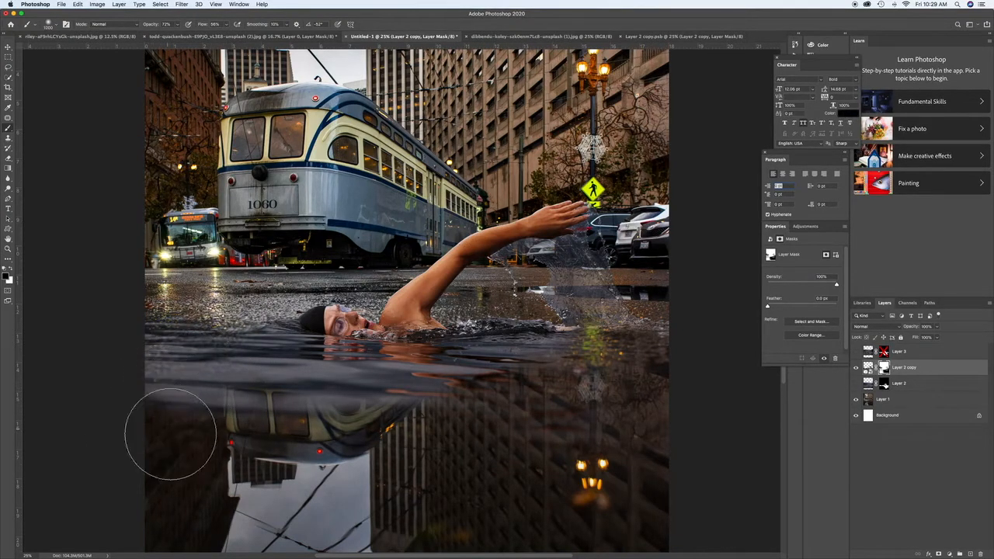
key("shift+1")
key("shift+8")
mouse_move(270, 423)
left_mouse_down()
mouse_move(323, 411)
mouse_move(437, 414)
mouse_move(187, 412)
mouse_move(381, 425)
mouse_move(329, 423)
left_mouse_up()
key("x")
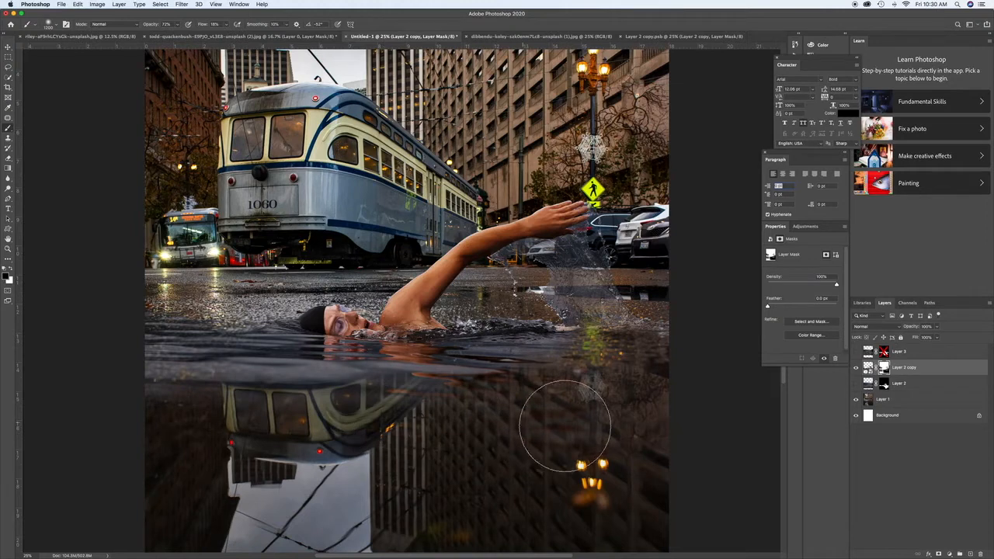
Step: Blend the upper edge of the water around the swimmer into the wet asphalt with a smaller black brush
key("x")
key("bracketleft")
key("bracketleft")
key("bracketleft")
mouse_move(467, 319)
left_mouse_down()
mouse_move(497, 320)
mouse_move(433, 329)
left_mouse_up()
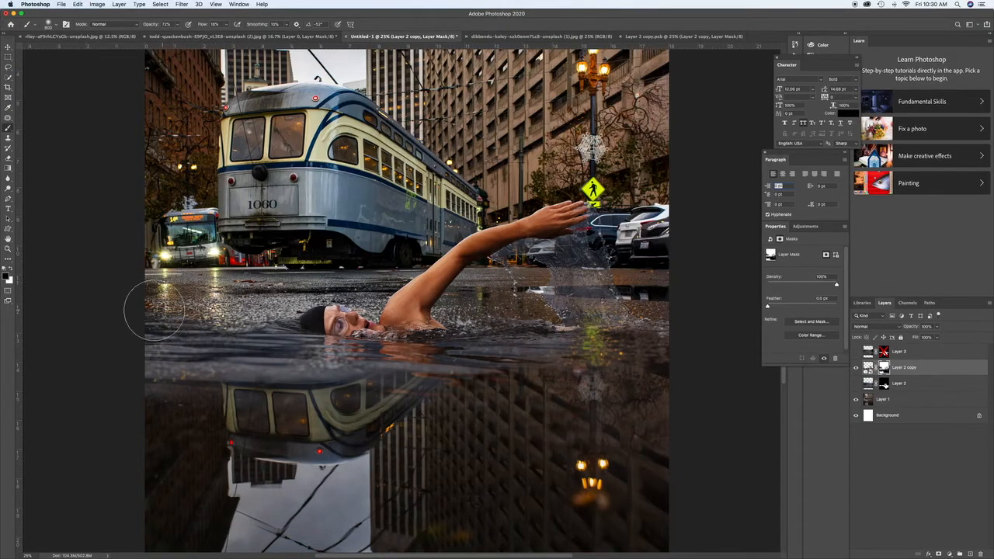
Step: Set the brush smoothing to 5% and soften the water's edge on the asphalt left of the swimmer's cap
scroll(214, 296, "up", 2)
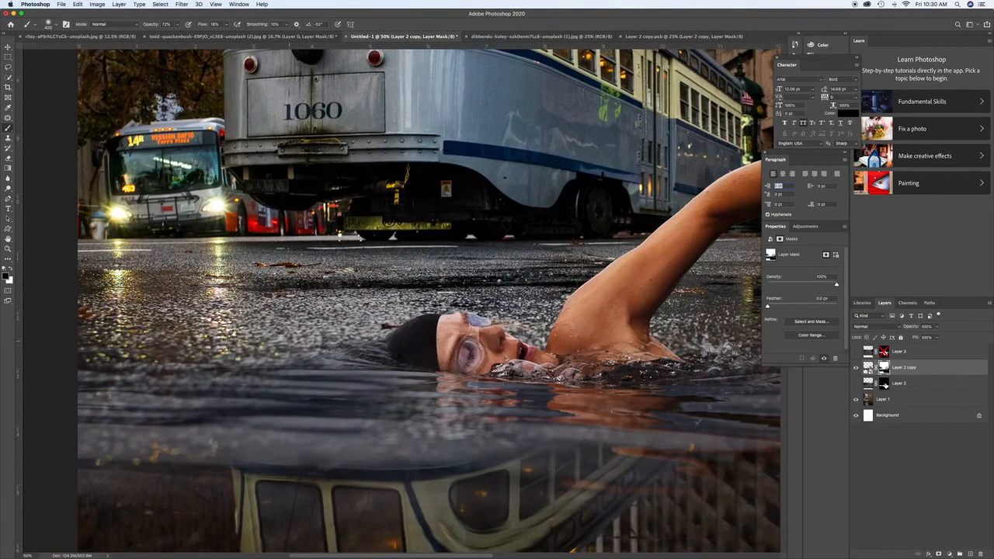
left_click_drag(286, 26, 284, 33)
mouse_move(261, 333)
left_mouse_down()
mouse_move(242, 334)
mouse_move(296, 347)
left_mouse_up()
left_click_drag(213, 360, 297, 250)
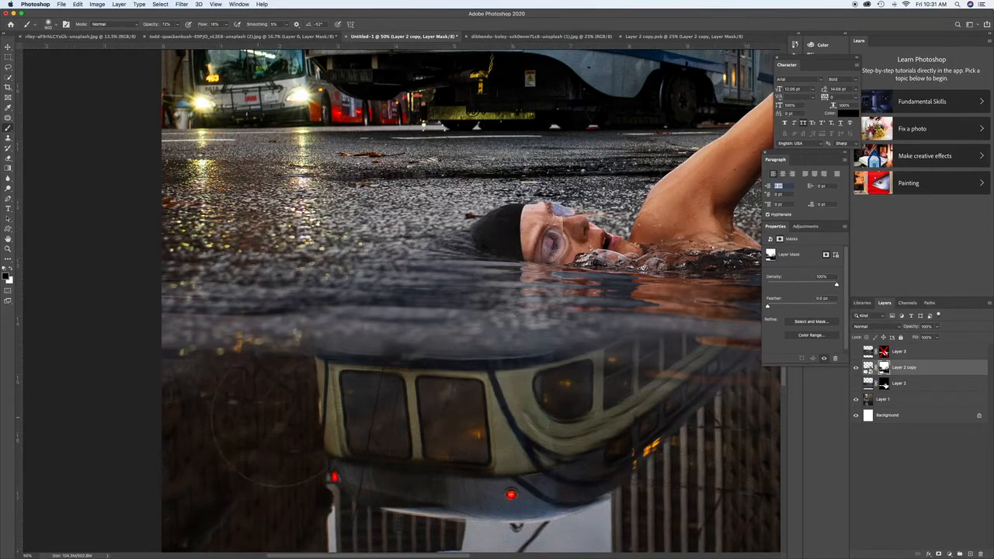
Step: Check the blended waterline across the whole composite and save the document as swimmer.tif
left_click_drag(561, 419, 419, 402)
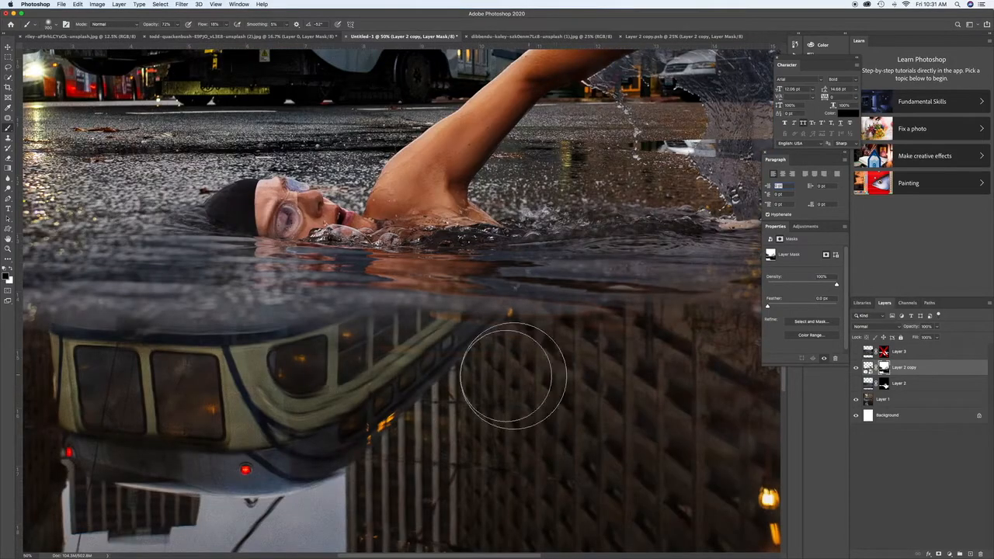
key("super+minus")
key("super+minus")
key("super+minus")
key("super+minus")
key("super+minus")
key("super+equal")
key("super+equal")
key("super+equal")
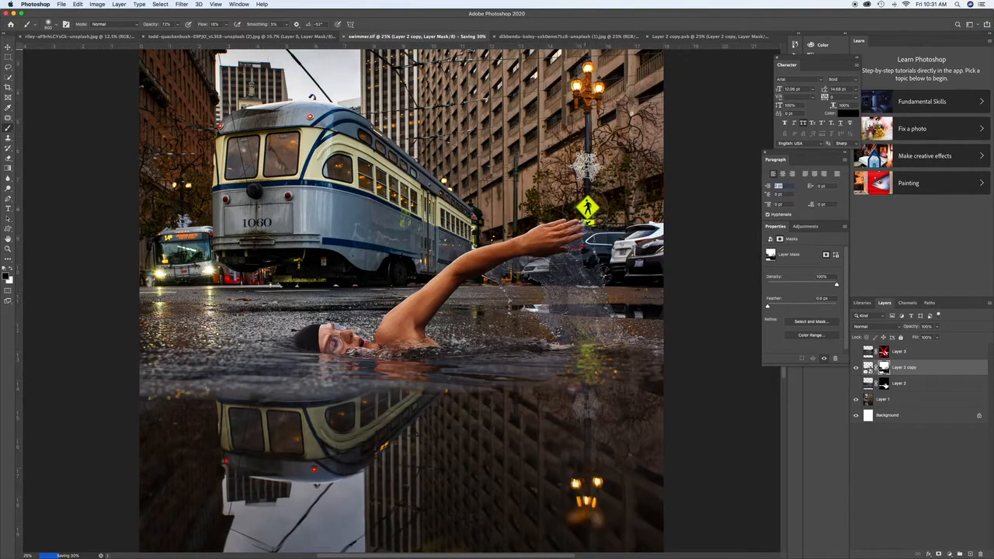
Step: Add a Curves adjustment clipped to the swimmer layer, Layer 2 copy, and open its auto color correction options
key("v")
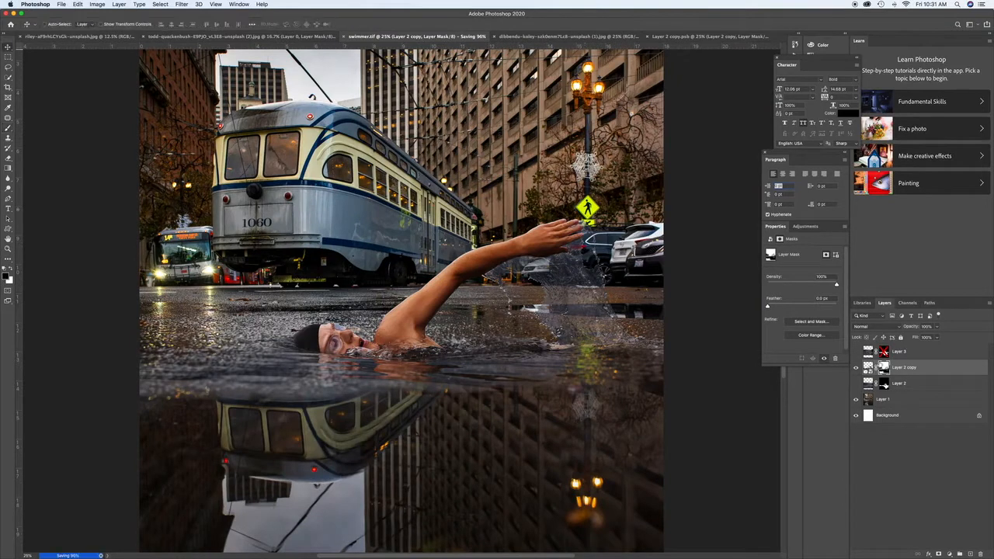
left_click(868, 367)
left_click(949, 554)
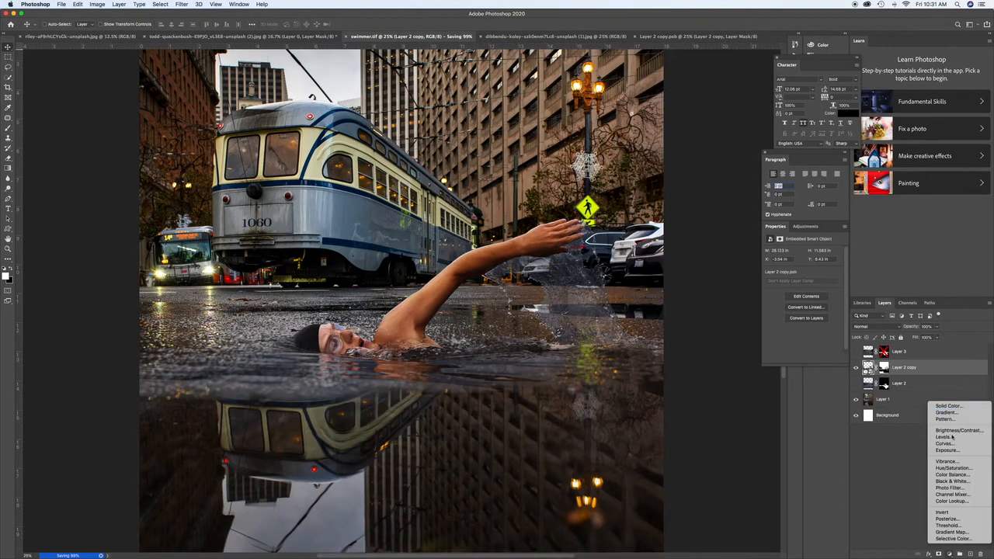
left_click(957, 444)
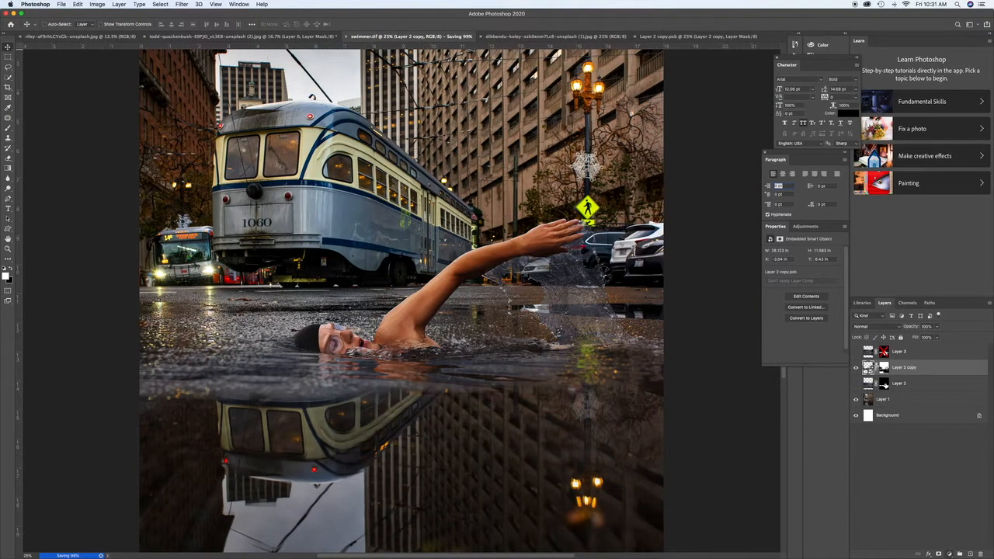
left_click(876, 367)
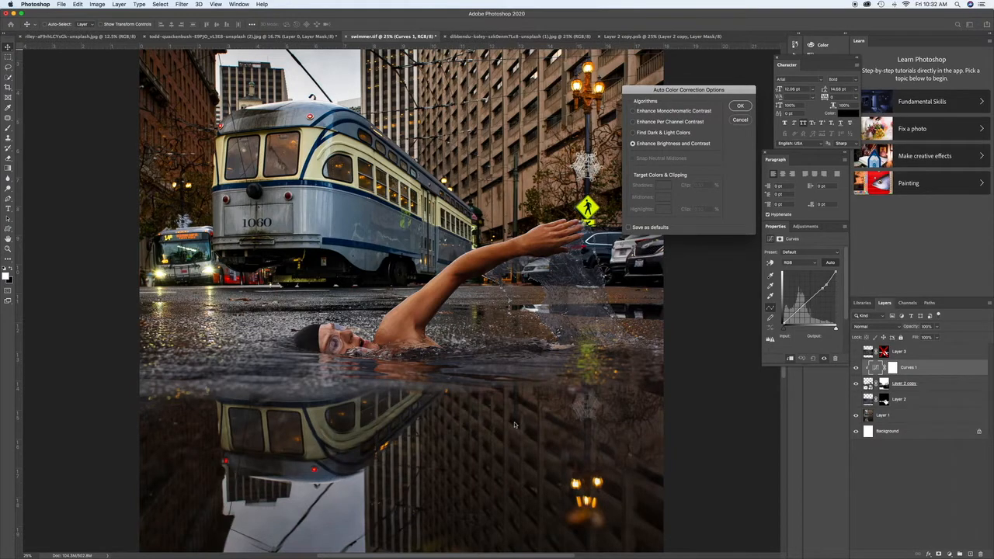
Step: Use Find Dark & Light Colors with Snap Neutral Midtones, sampling the target shadow color from the dark building reflection
left_click(644, 133)
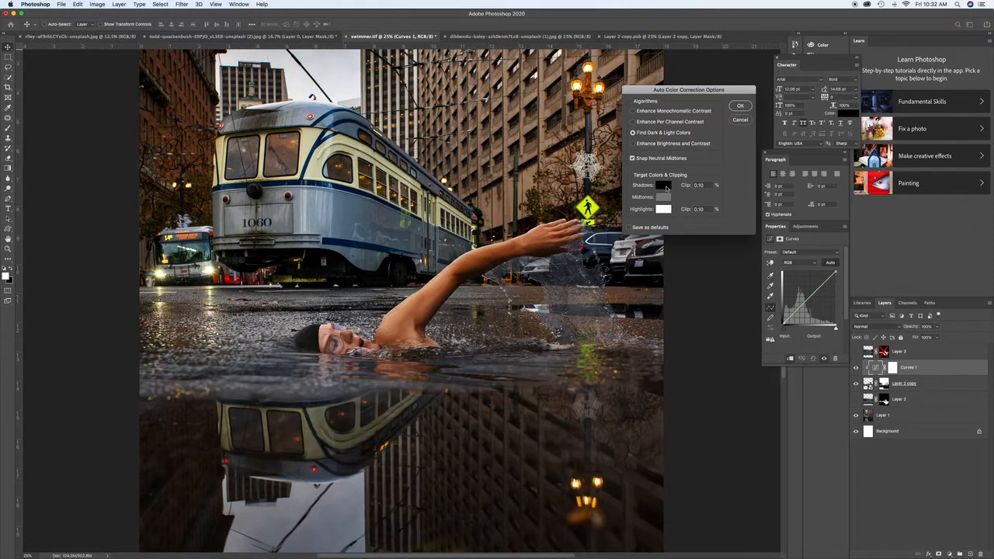
left_click(665, 187)
left_click(476, 458)
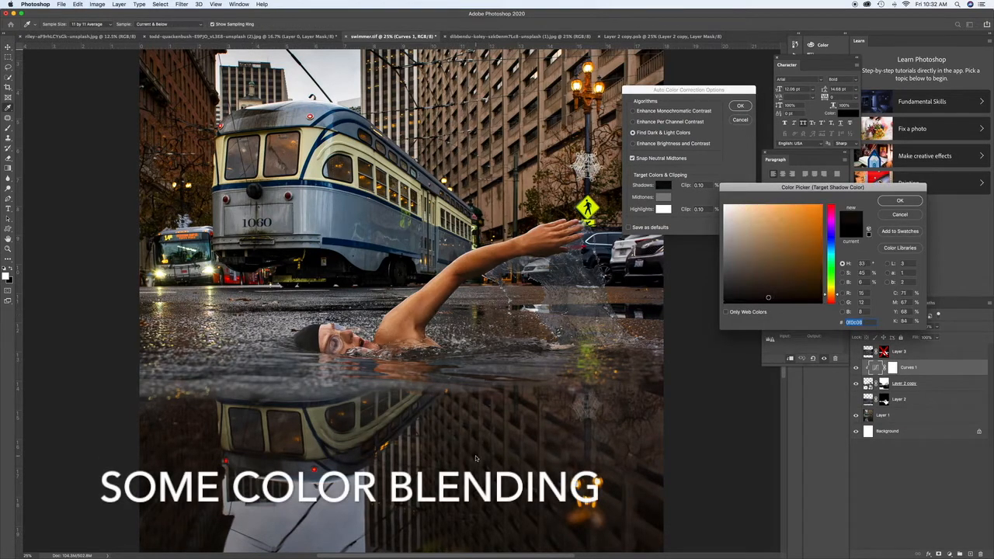
left_click(899, 200)
Step: Set the target highlight to a slightly bluer tone sampled from the sky, and apply the correction without saving new defaults
left_click(662, 209)
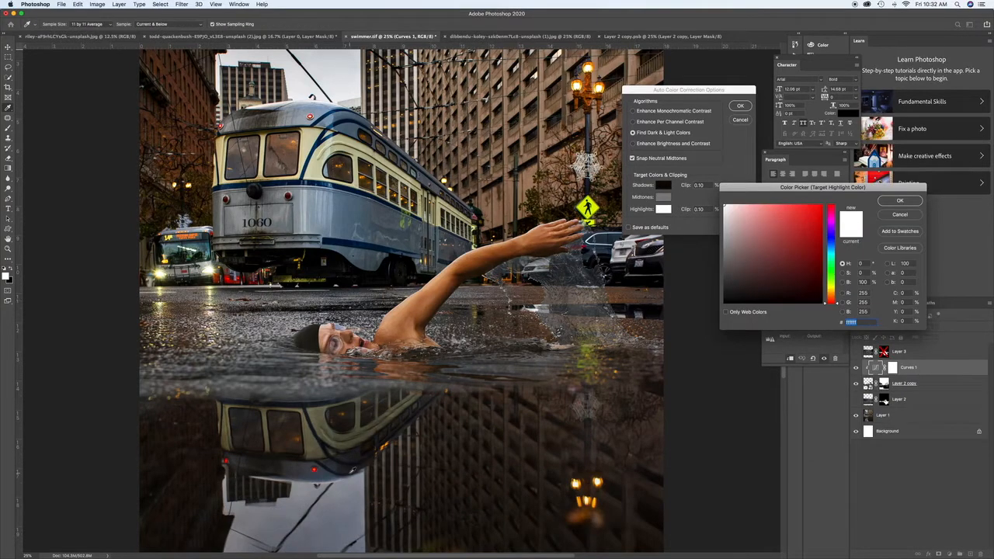
left_click(355, 491)
key("super+plus")
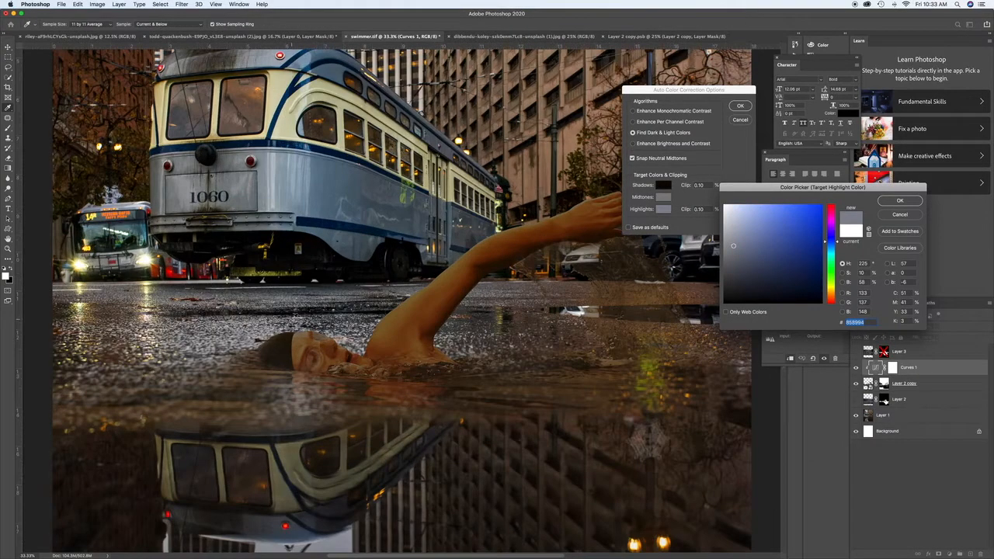
left_click(267, 327)
key("super+minus")
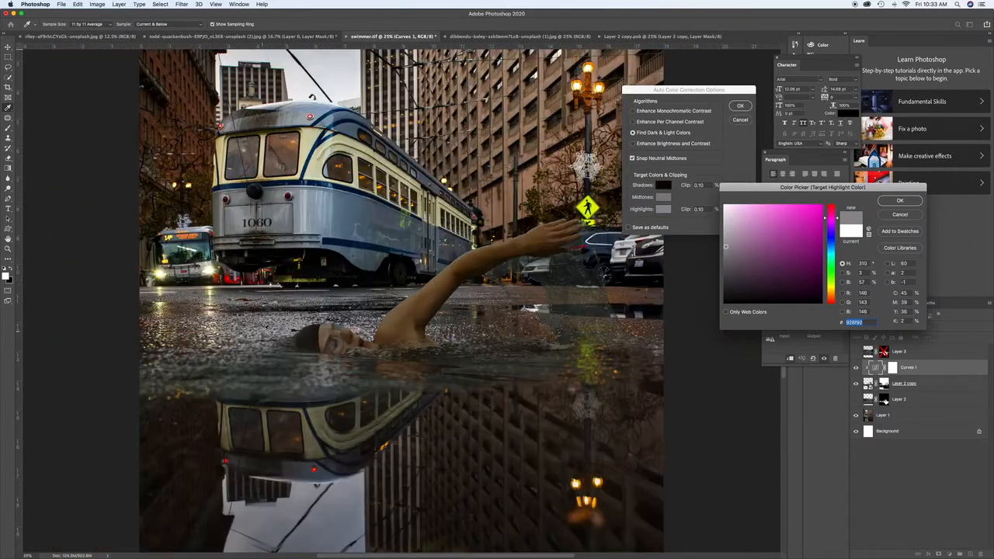
left_click(333, 74)
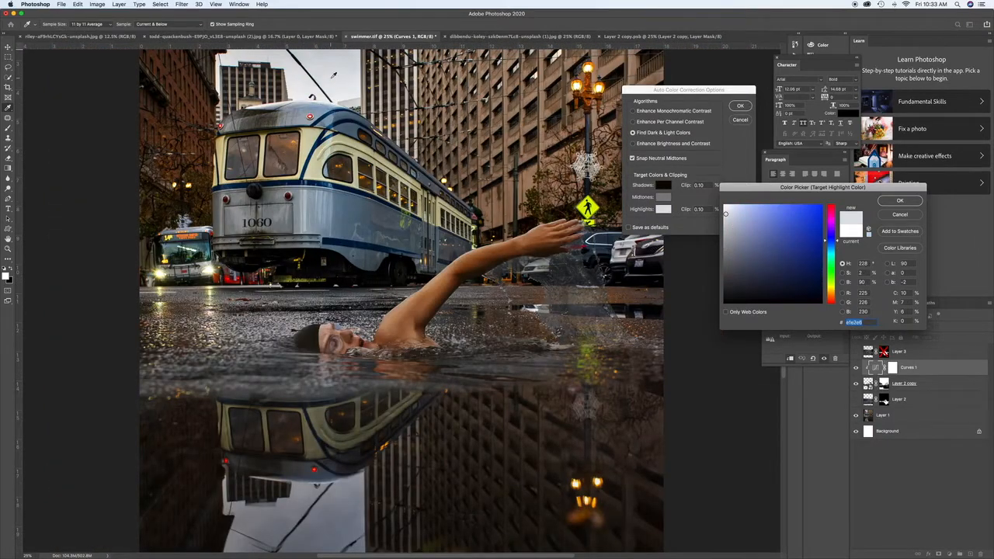
left_click(732, 214)
left_click(879, 202)
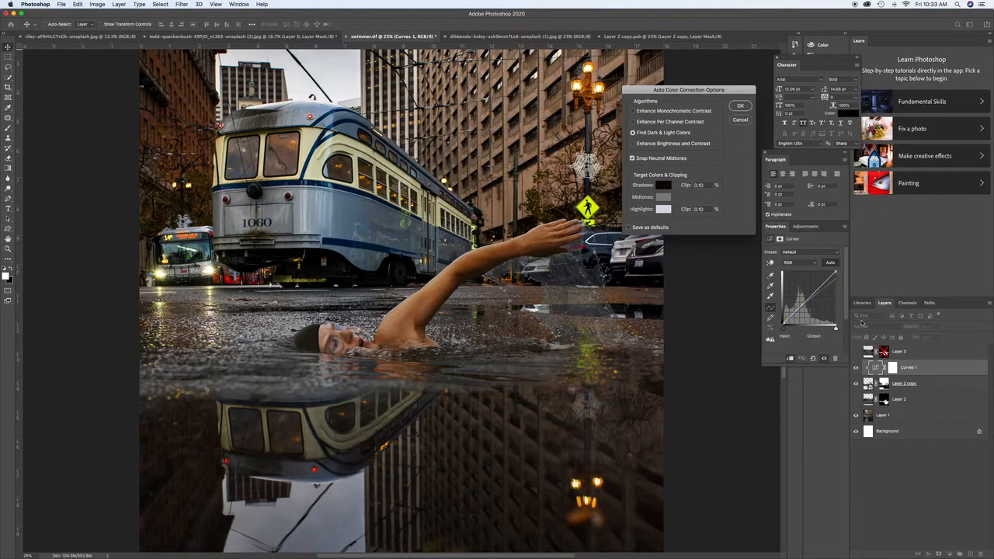
left_click(740, 106)
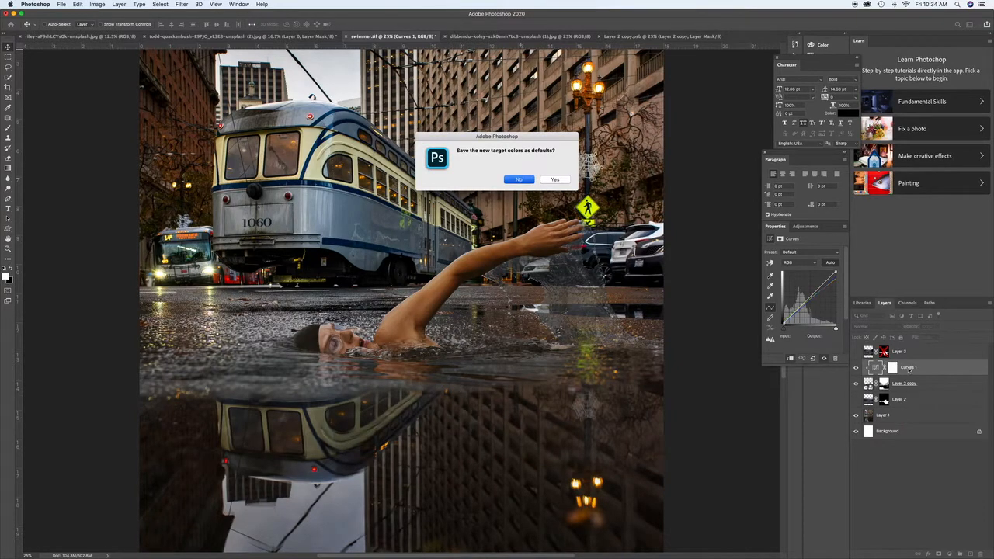
key("Return")
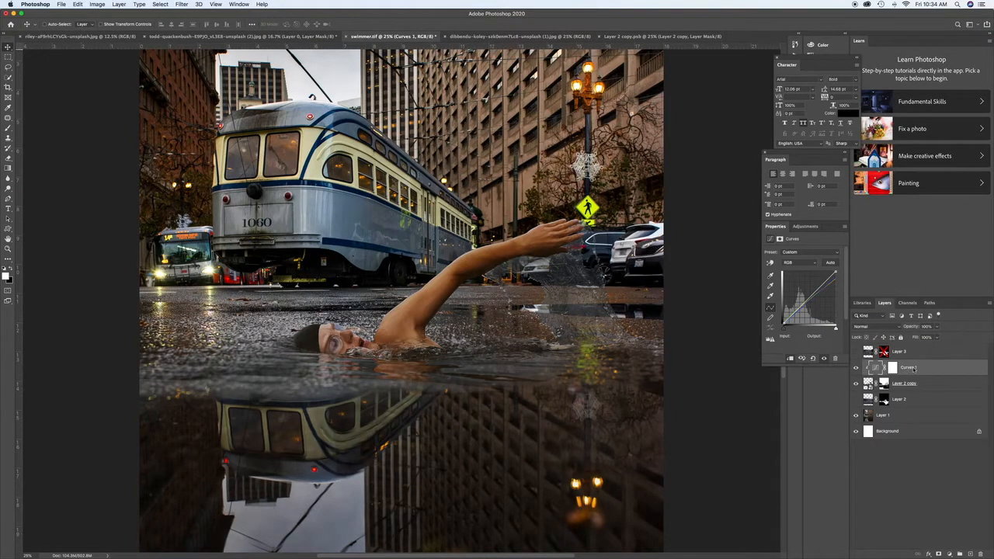
Step: Rename the clipped Curves layer as Match color 1
double_click(911, 369)
type("Ma")
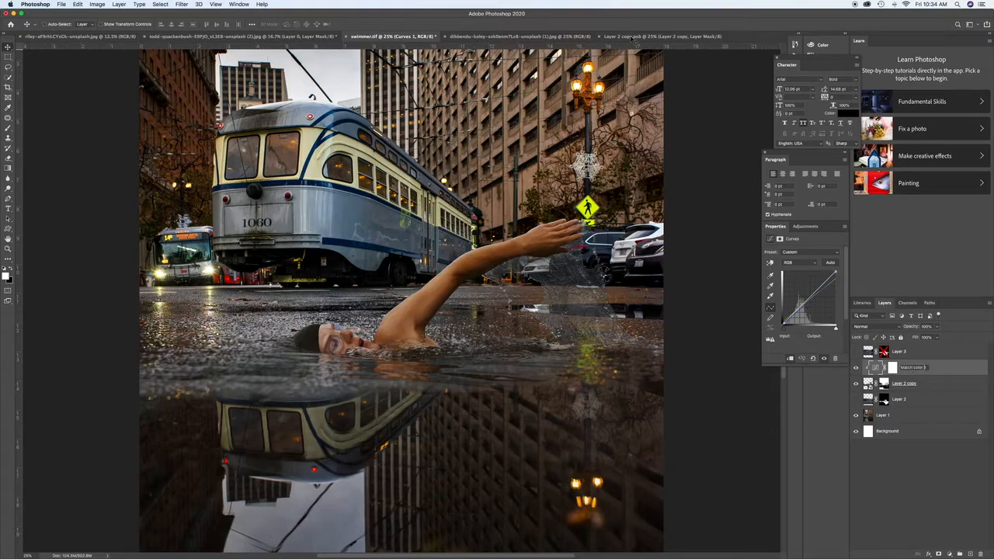
type("tch color")
key("Return")
Step: Close the Layer 2 copy.psb document and return to swimmer.tif
left_click(636, 37)
left_click(611, 36)
left_click(562, 37)
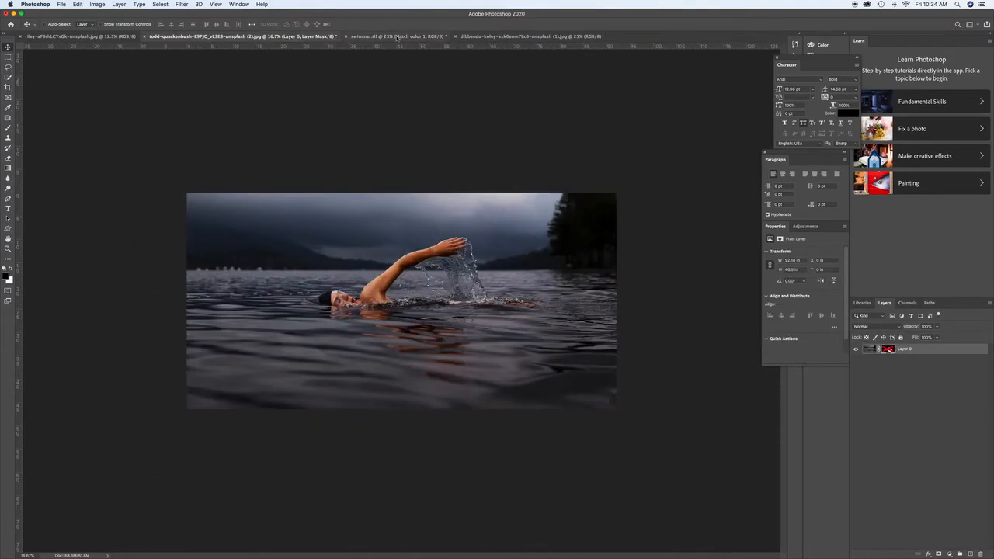
left_click(395, 37)
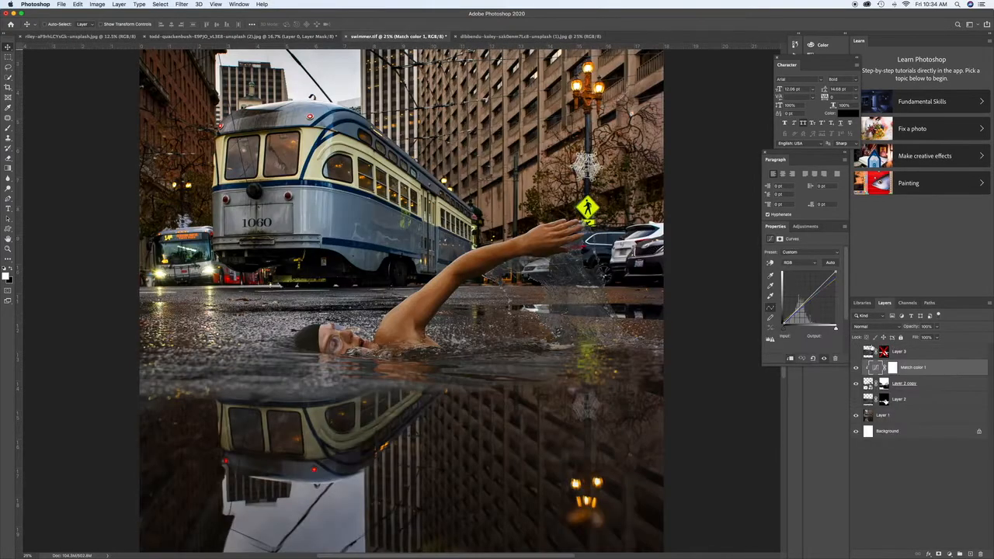
Step: Add a second clipped Curves adjustment above Match color 1 and slightly lower the midtones of its Green channel
left_click(950, 555)
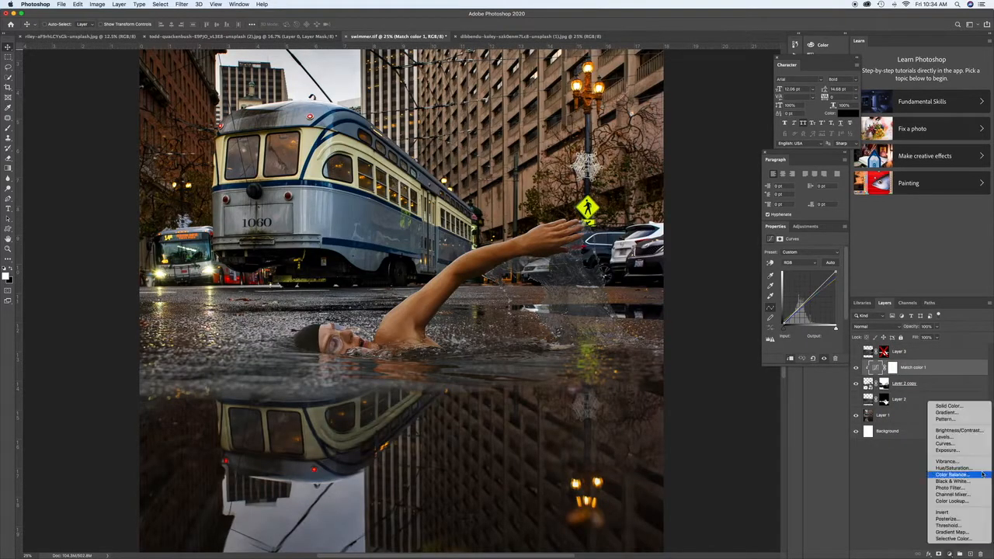
left_click(945, 443)
left_click(800, 262)
left_click(790, 273)
mouse_move(810, 298)
left_mouse_down()
mouse_move(810, 289)
mouse_move(809, 317)
mouse_move(808, 300)
left_mouse_up()
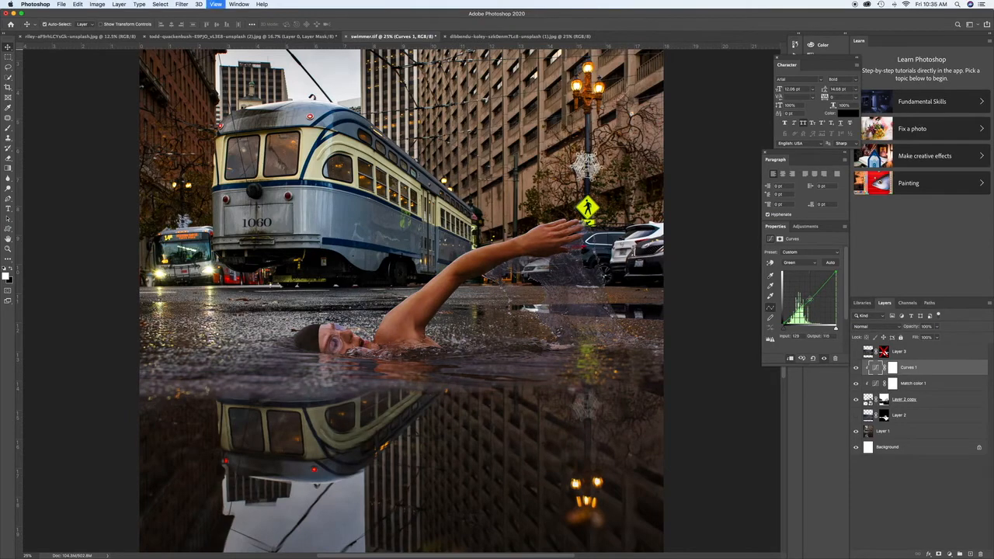
key("super+minus")
key("super+minus")
key("super+equal")
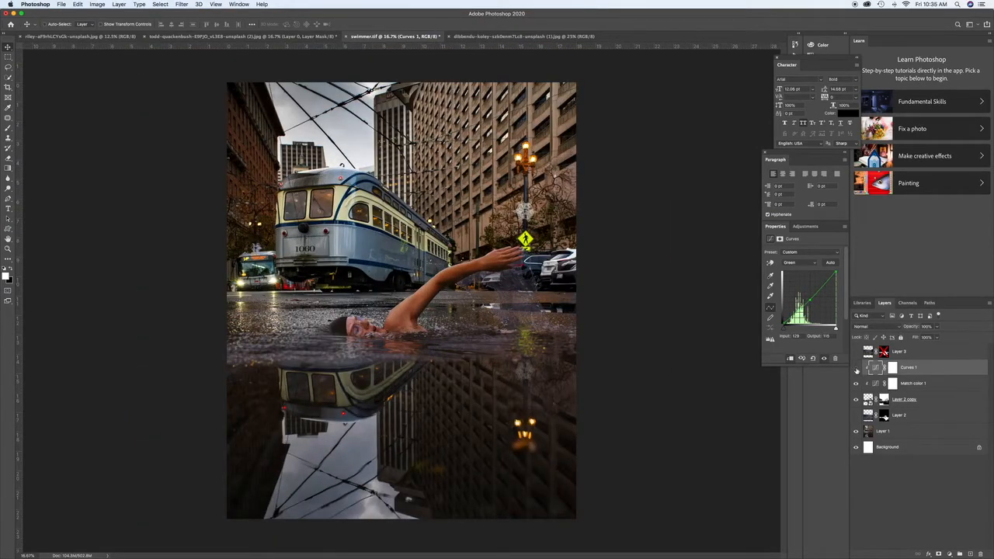
Step: Add a Gradient Map adjustment clipped to the swimmer above the green-channel Curves layer
key("i")
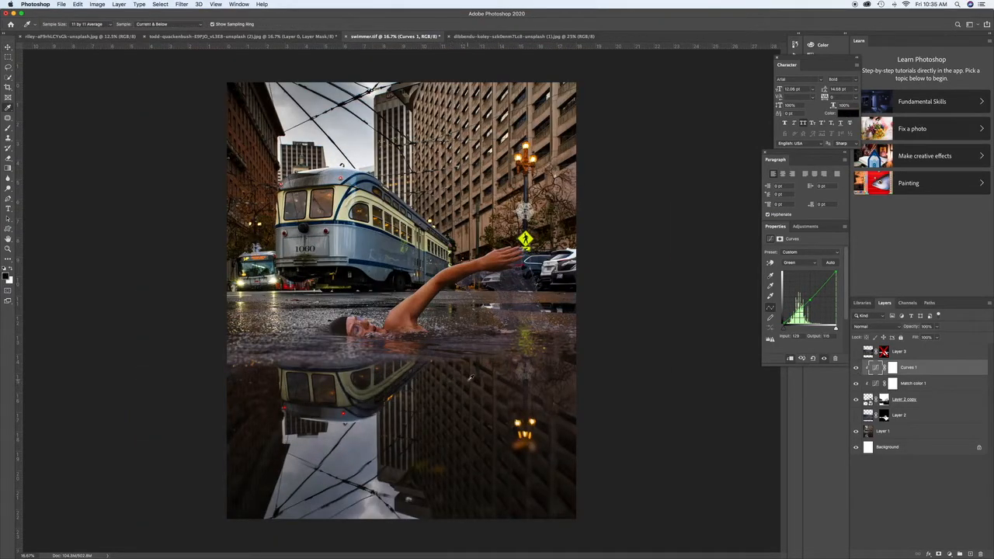
left_click(959, 553)
left_click(943, 532)
key("v")
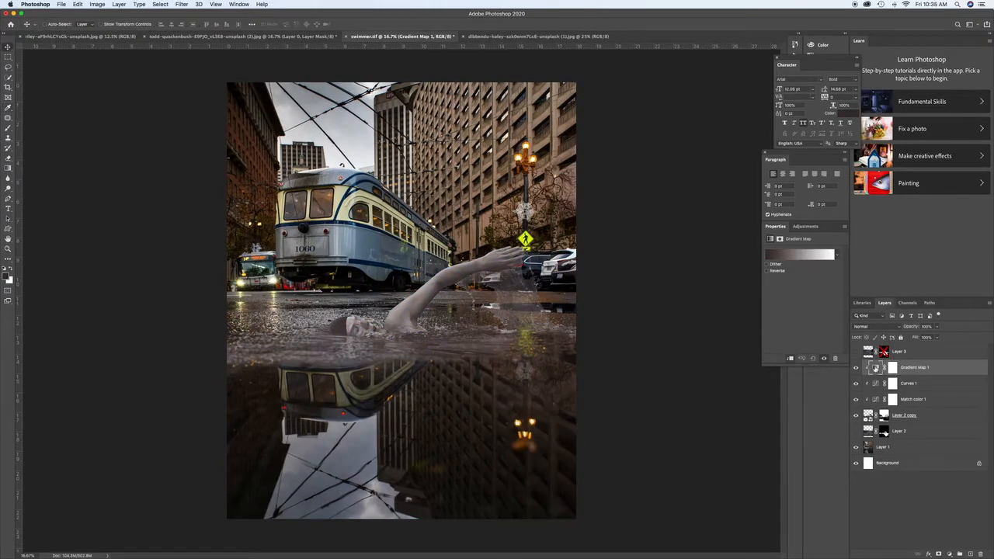
Step: Try the Gradient Map in successive blend modes, including Hard Light and Color, and hide the layer
key("shift+equal")
key("shift+equal")
key("super+equal")
key("shift+equal")
key("shift+equal")
key("shift+equal")
key("shift+equal")
key("shift+equal")
key("shift+equal")
key("shift+equal")
key("shift+equal")
key("shift+equal")
key("shift+equal")
key("shift+equal")
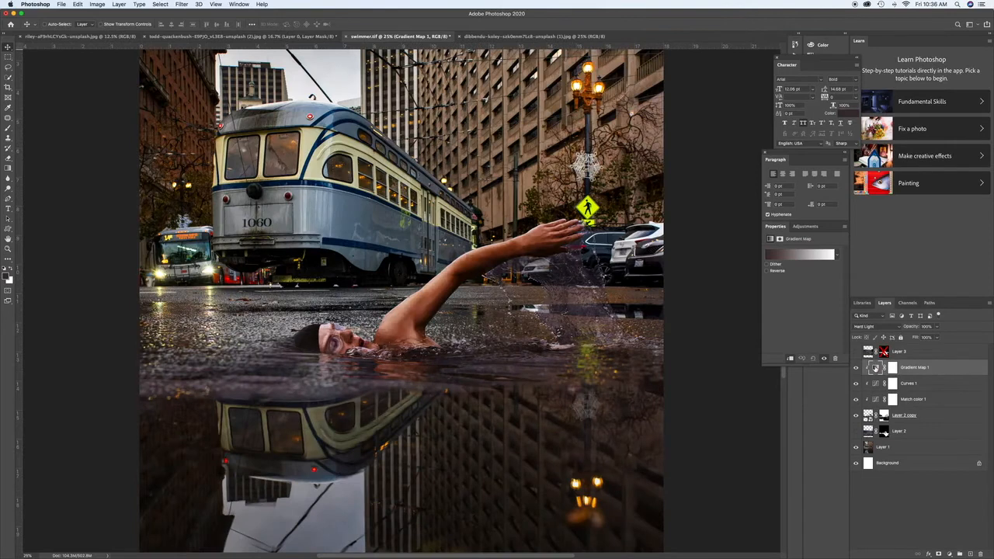
key("shift+equal")
key("shift+equal")
key("shift+equal")
key("shift+equal")
key("shift+equal")
key("shift+equal")
key("shift+equal")
key("shift+equal")
key("shift+equal")
key("shift+equal")
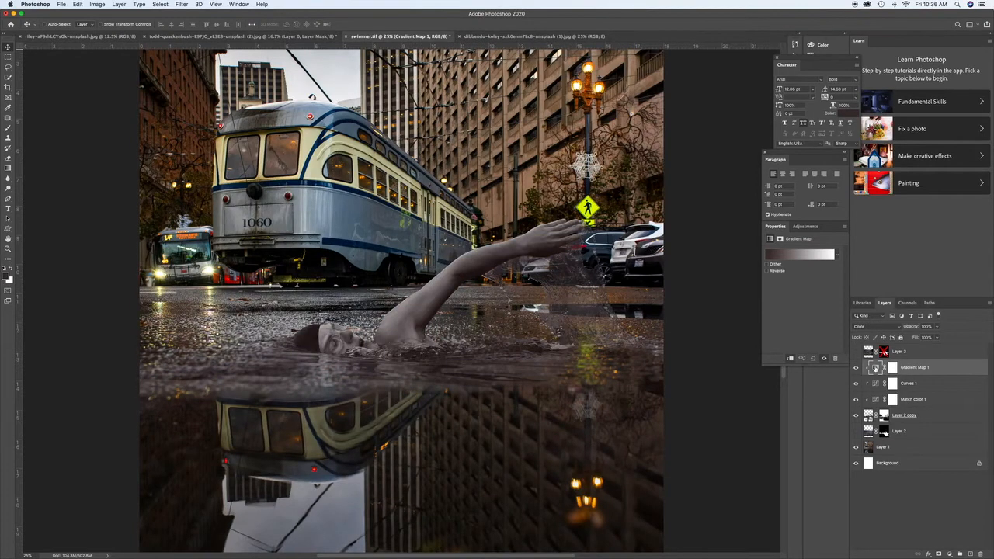
key("shift+equal")
key("shift+equal")
key("shift+equal")
key("shift+equal")
key("shift+equal")
key("shift+equal")
key("shift+equal")
key("shift+equal")
key("shift+equal")
left_click(856, 369)
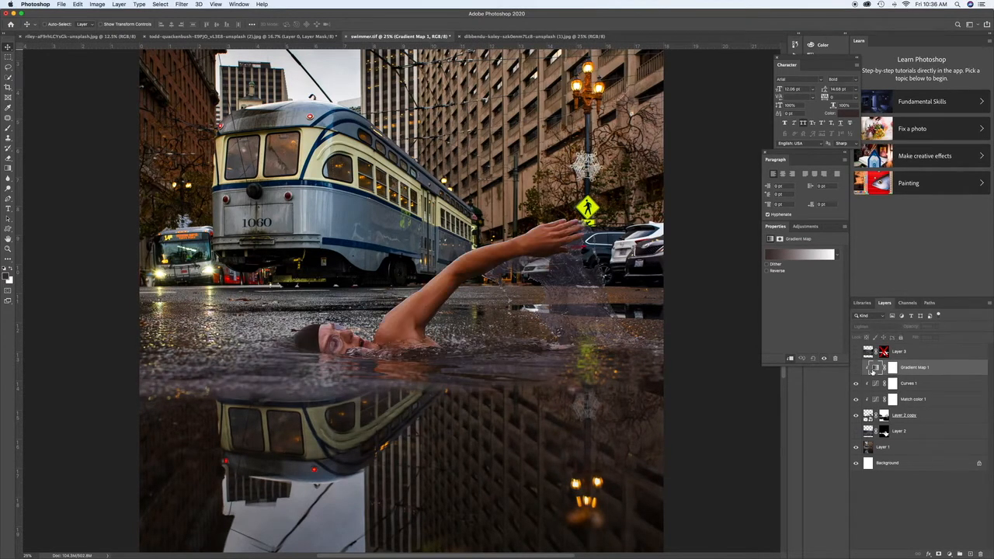
Step: Create a clipped layer named Body light in Color Dodge mode, filled with the mode's neutral black
key("super+shift+n")
type("Body light")
left_click(540, 245)
left_click(534, 315)
left_click(652, 215)
Step: Brighten the swimmer's goggles on Body light with a small white brush at 100% opacity and 3% flow
key("b")
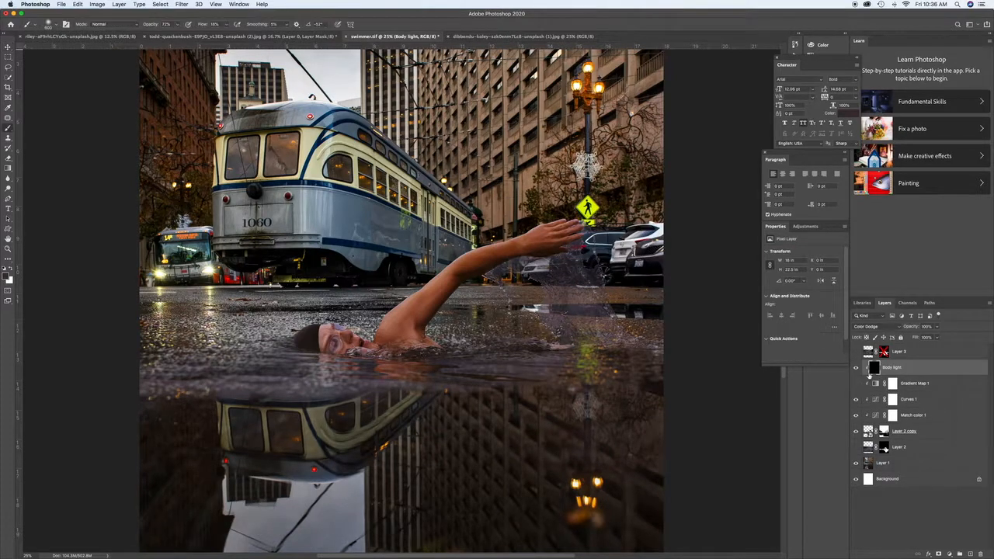
scroll(430, 307, "up", 2)
key("x")
key("[")
key("[")
key("[")
key("[")
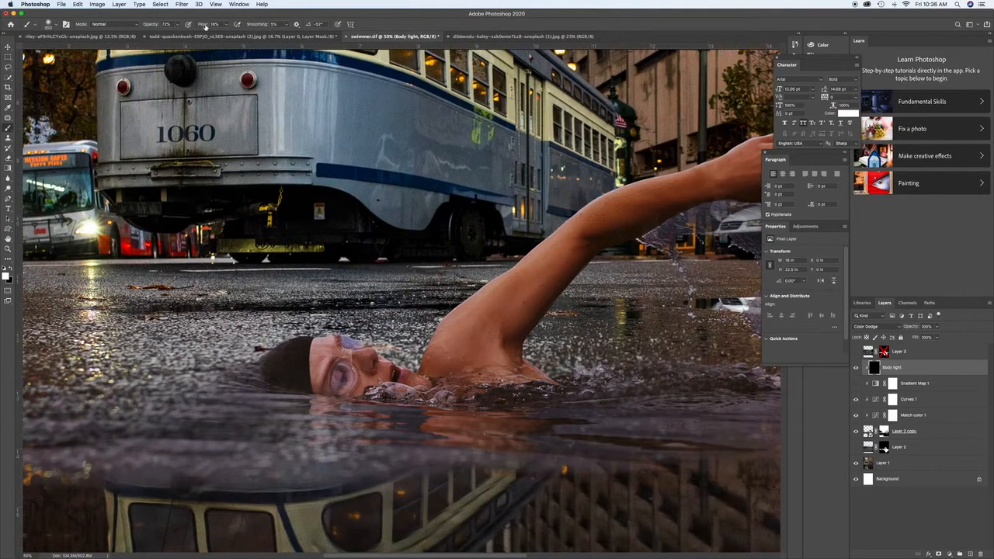
scroll(264, 365, "up", 2)
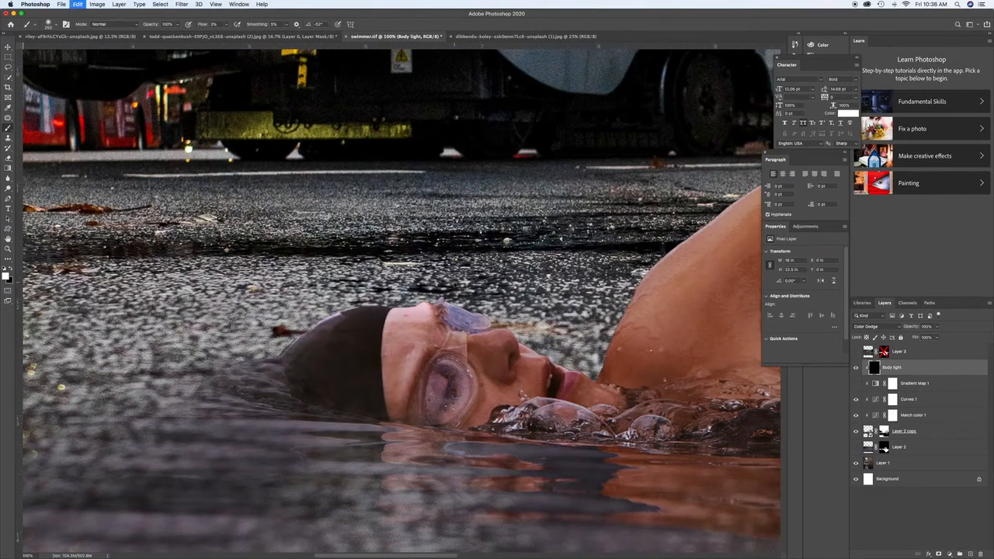
key("bracketleft")
key("bracketleft")
key("bracketleft")
key("bracketleft")
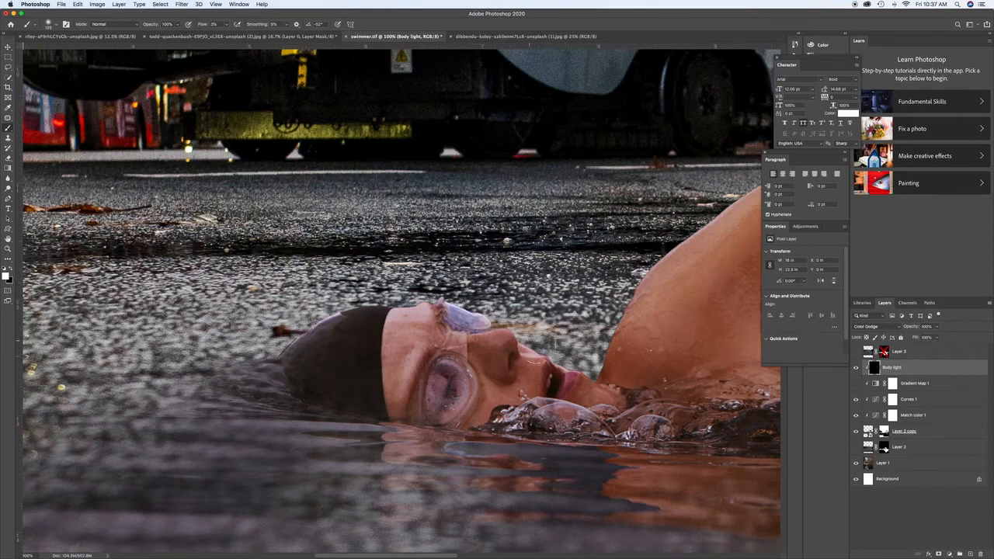
Step: Paint soft white light along the upper edge of the swimmer's shoulder, raised arm and hand on Body light
scroll(446, 299, "right", 5)
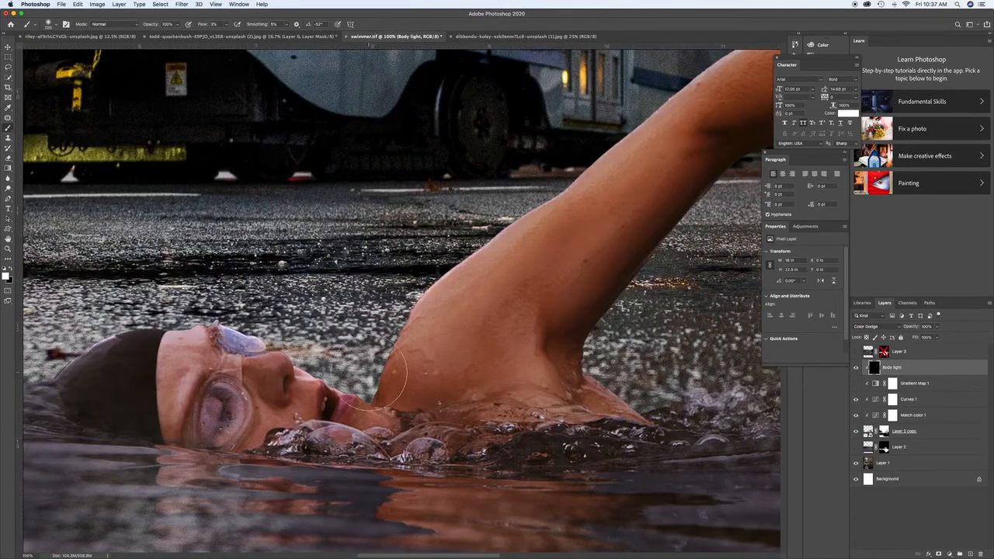
scroll(429, 293, "up", 4)
scroll(430, 294, "right", 4)
left_click_drag(429, 294, 666, 172)
key("super+minus")
mouse_move(510, 207)
left_mouse_down()
mouse_move(436, 247)
mouse_move(621, 181)
left_mouse_up()
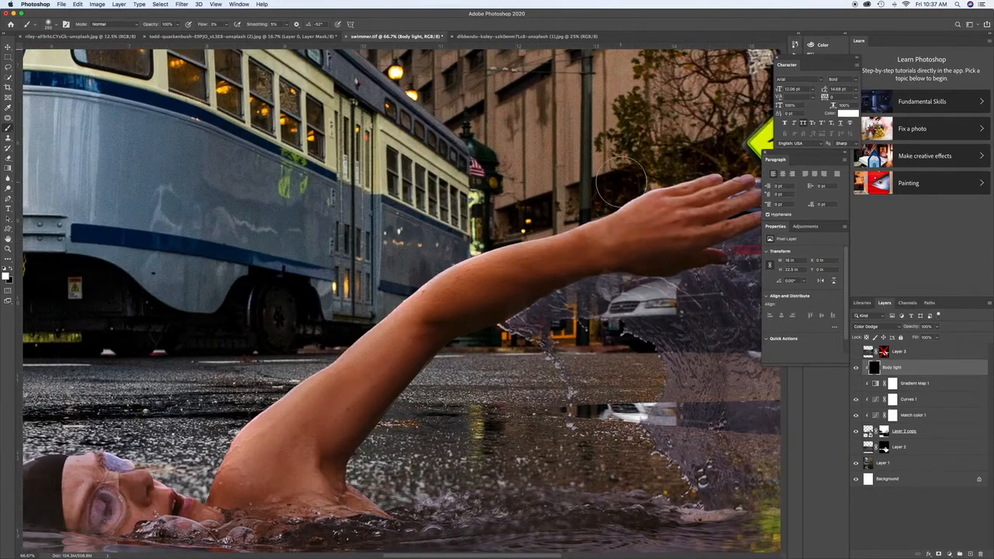
scroll(621, 182, "down", 3)
scroll(621, 181, "left", 3)
scroll(588, 207, "up", 3)
scroll(588, 207, "right", 4)
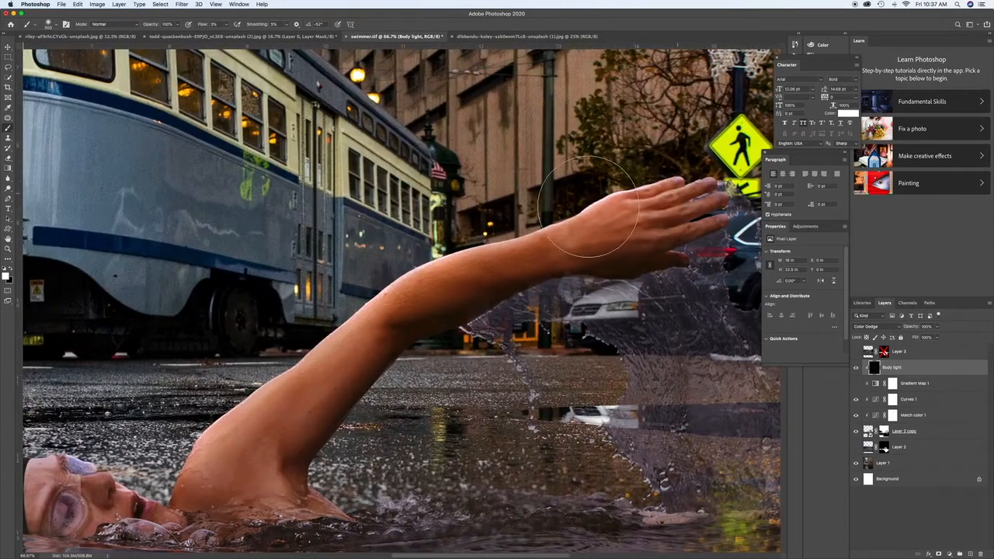
Step: Brush light onto the swimmer's forehead and the water bubbles beside the chin with a smaller white brush
scroll(588, 207, "down", 4)
scroll(587, 207, "left", 5)
scroll(374, 308, "left", 1)
left_click_drag(345, 308, 355, 301)
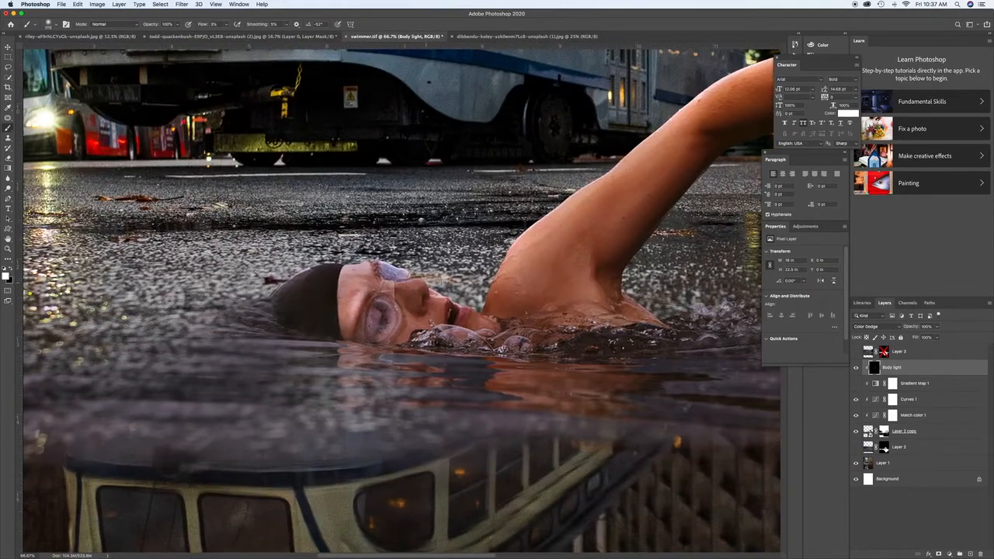
mouse_move(458, 346)
left_mouse_down()
mouse_move(427, 340)
mouse_move(468, 341)
left_mouse_up()
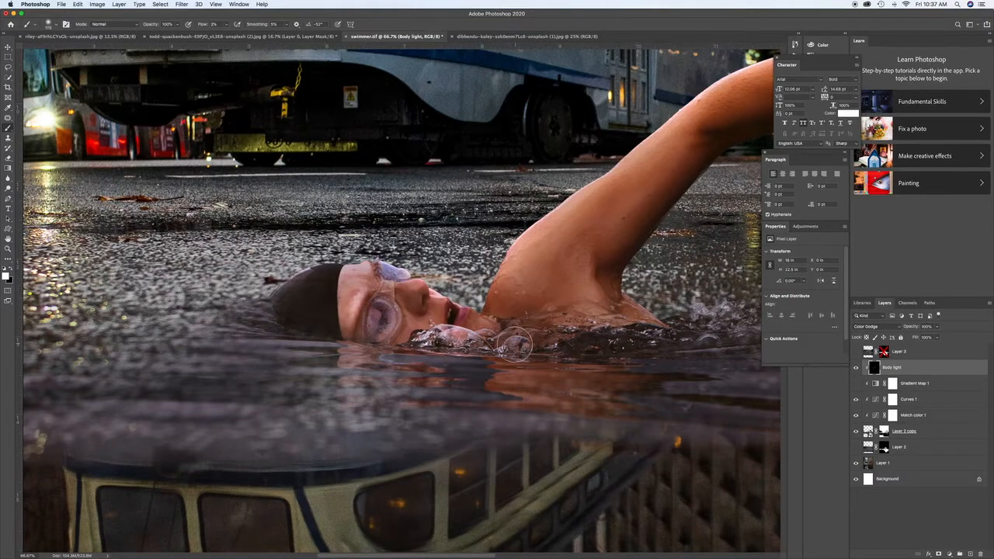
Step: Brush soft light along the waterline beneath the swimmer's shoulder on the Body light layer
left_click(286, 25)
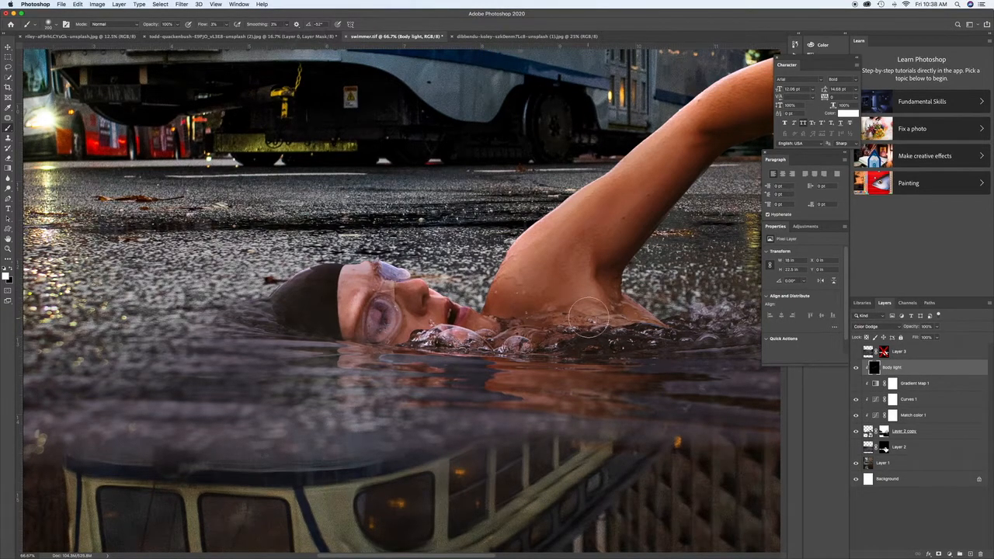
scroll(587, 314, "up", 1)
scroll(543, 334, "right", 5)
left_click_drag(600, 340, 625, 347)
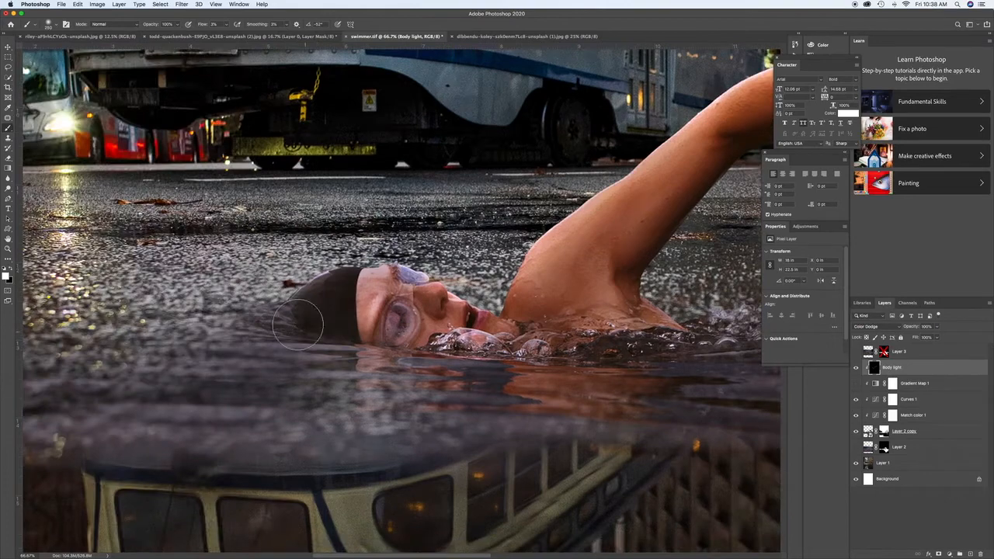
Step: Review the whole swimmer composite and save the document
key("super+minus")
key("super+minus")
key("super+minus")
key("super+minus")
key("super+plus")
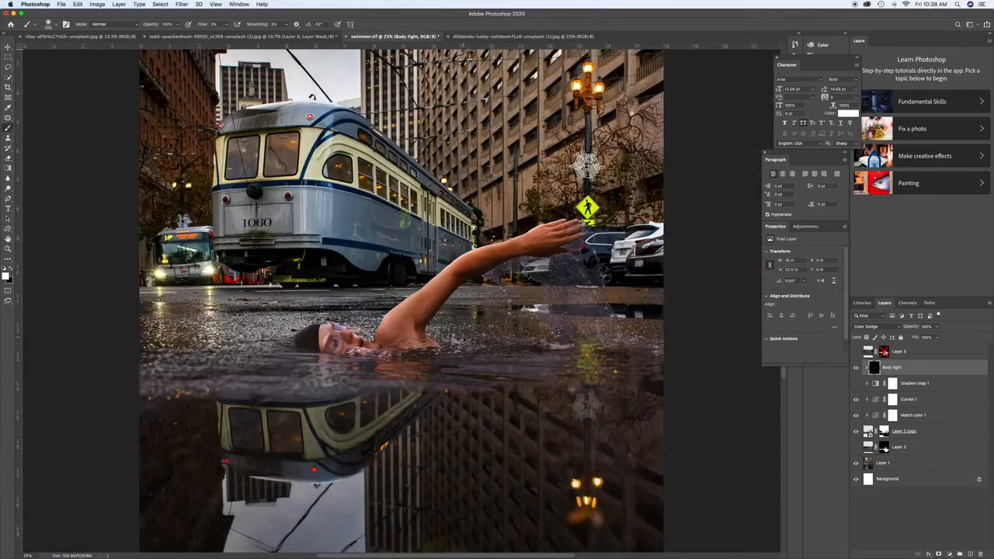
key("super+plus")
key("super+minus")
key("super+minus")
key("super+minus")
key("super+s")
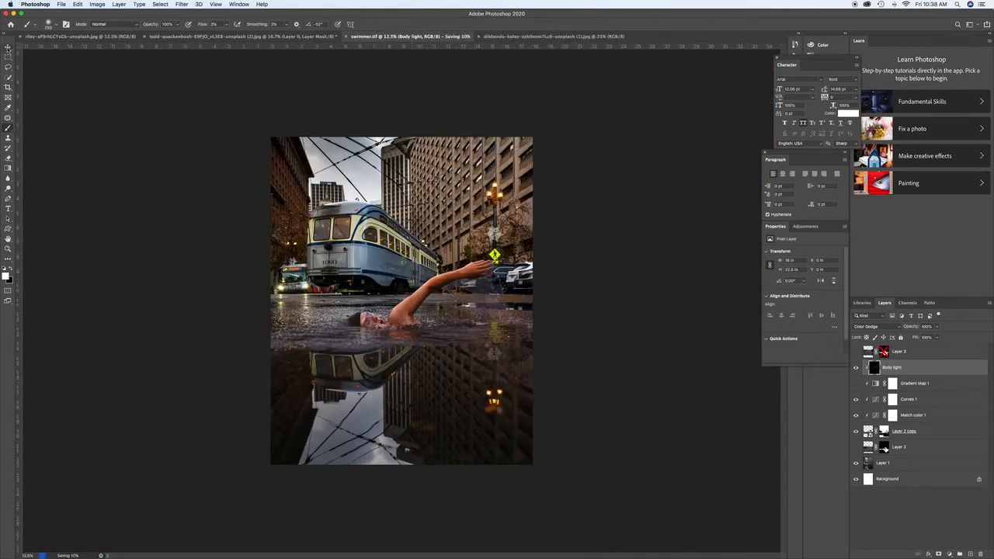
Step: Duplicate Layer 1 and convert the copy to a Smart Object
left_click(8, 48)
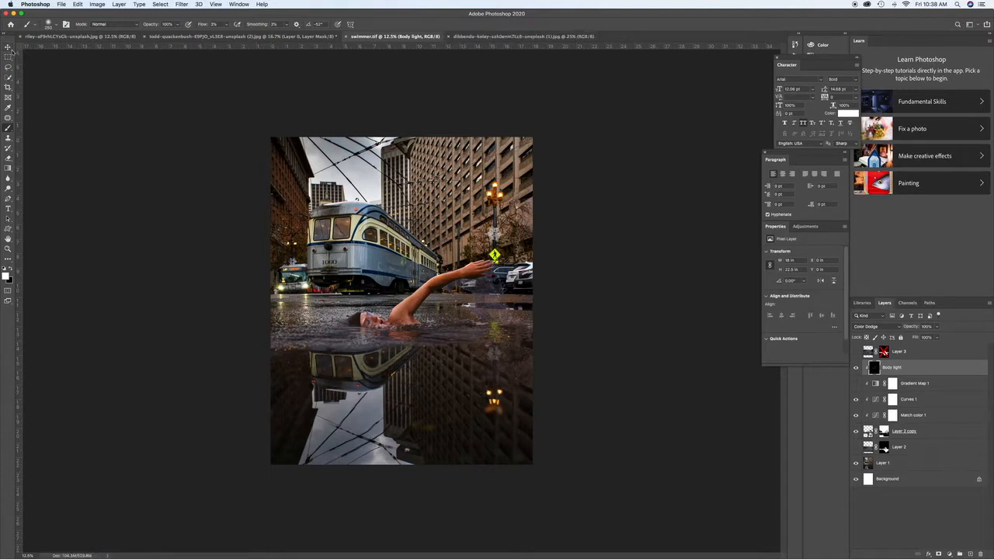
left_click(932, 463)
key("super+j")
right_click(934, 462)
left_click(874, 324)
Step: Start a Field Blur on Layer 1 copy and place a 40 px pin near the top of the tall tower
left_click(181, 5)
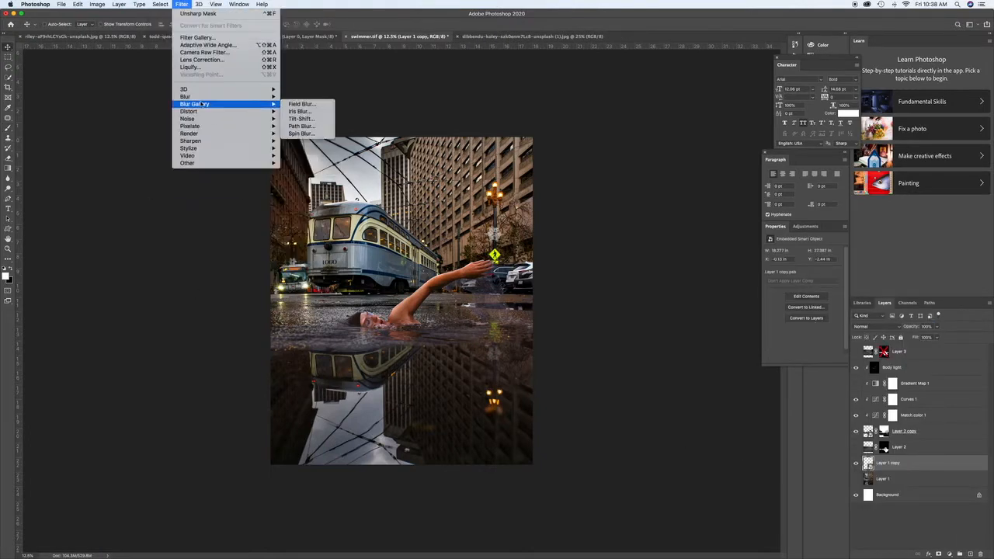
mouse_move(194, 103)
left_click(303, 104)
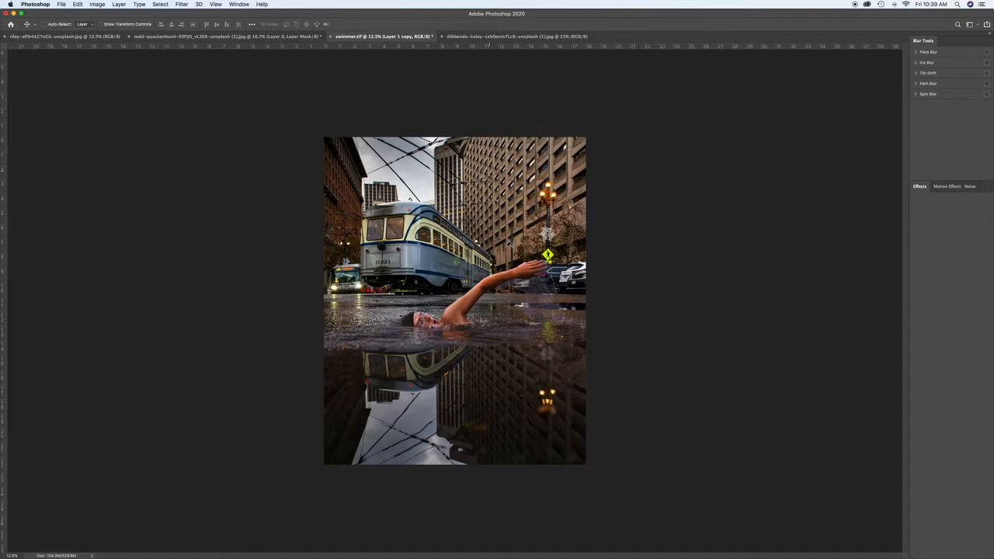
left_click(919, 51)
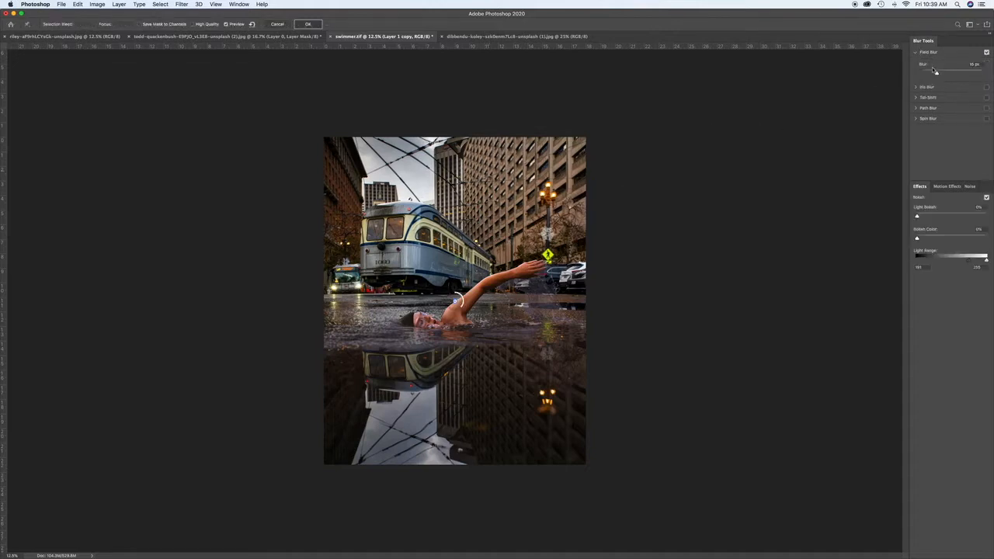
left_click_drag(455, 301, 444, 115)
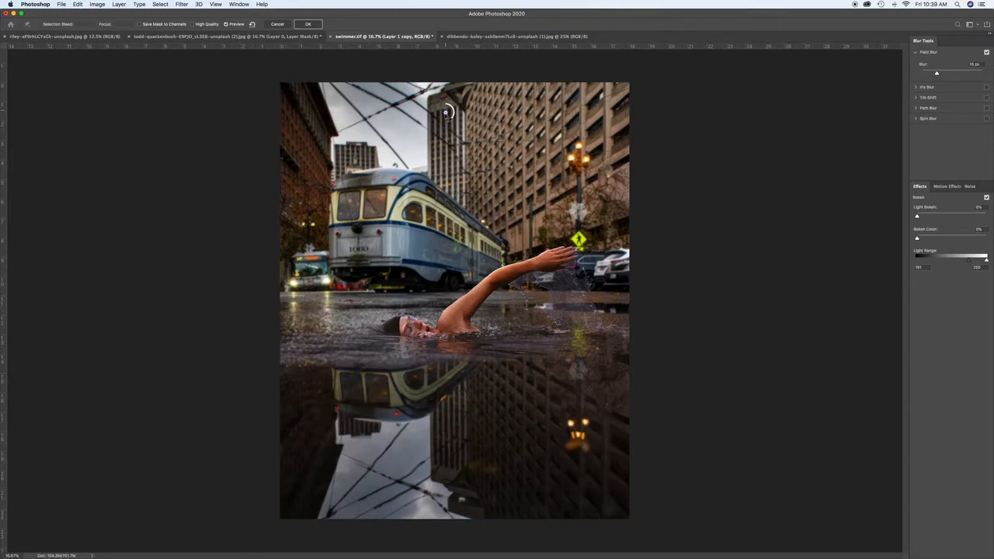
left_click(974, 64)
type("40")
left_click_drag(444, 115, 437, 98)
Step: Add Field Blur pins of 10 px on the front of the streetcar and 40 px on the left-hand building
left_click(401, 195)
type("10")
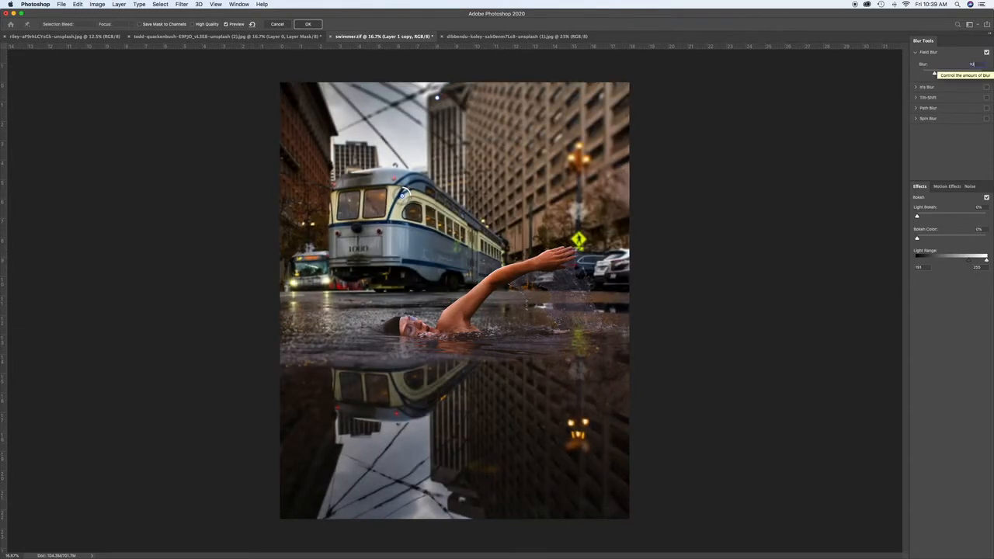
left_click(311, 132)
left_click(979, 65)
type("40")
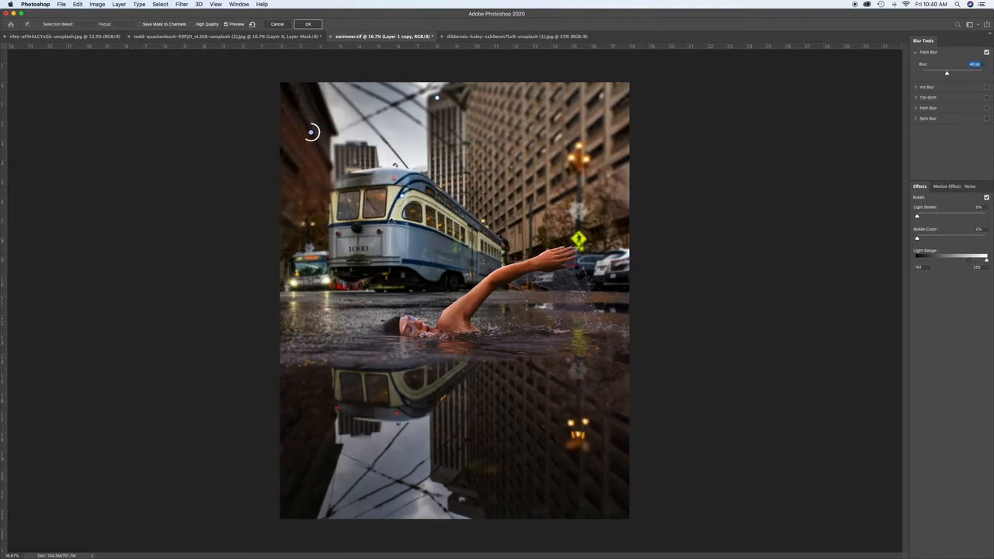
Step: Add Field Blur pins of 30 px on the streetcar's rear, 15 px beside the office building and 8 px on the bus
left_click(482, 244)
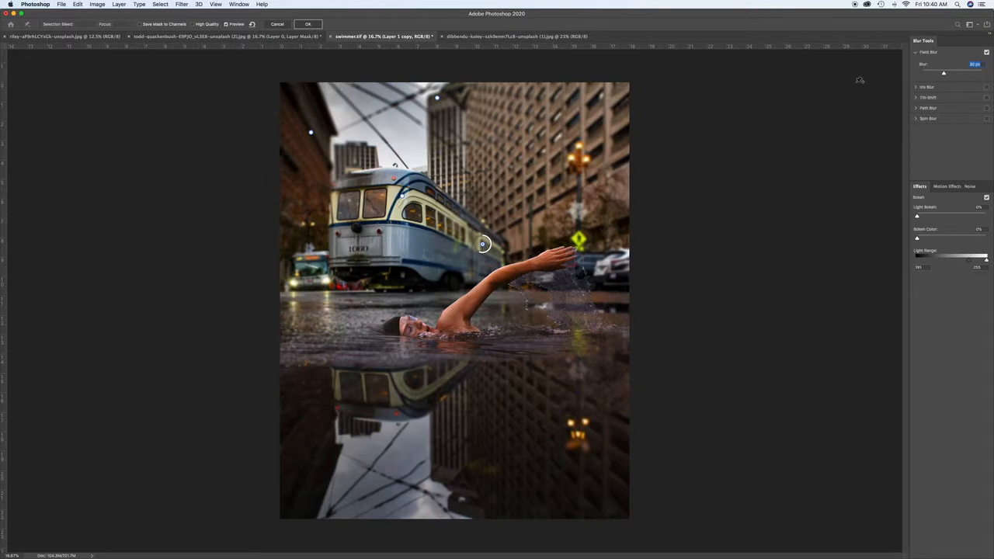
left_click(531, 219)
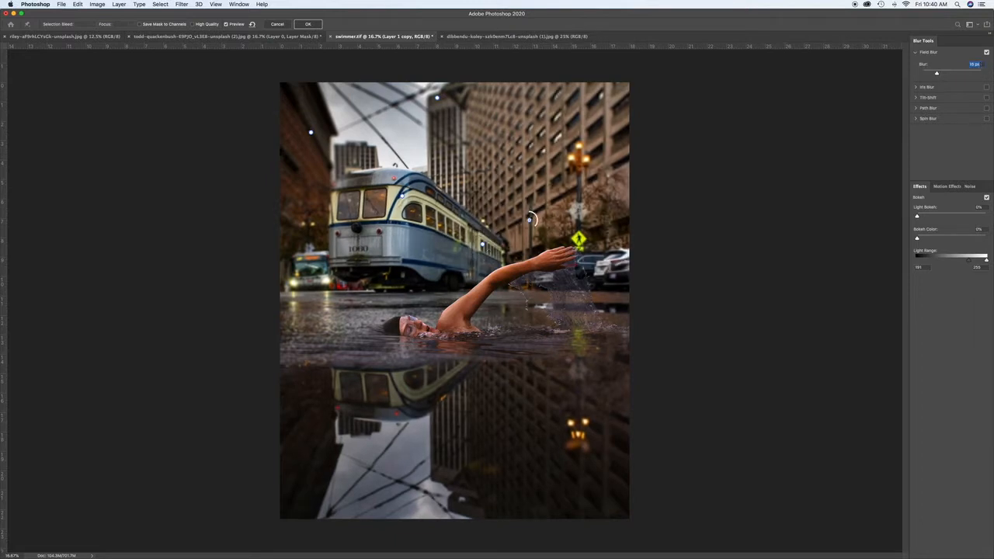
left_click(310, 132)
left_click(311, 259)
type("8")
Step: Add an 8 px Field Blur pin on the road below the streetcar and more pins along the street and parked cars
left_click(340, 297)
type("8")
left_click(419, 292)
left_click(525, 287)
left_click(602, 265)
left_click(571, 289)
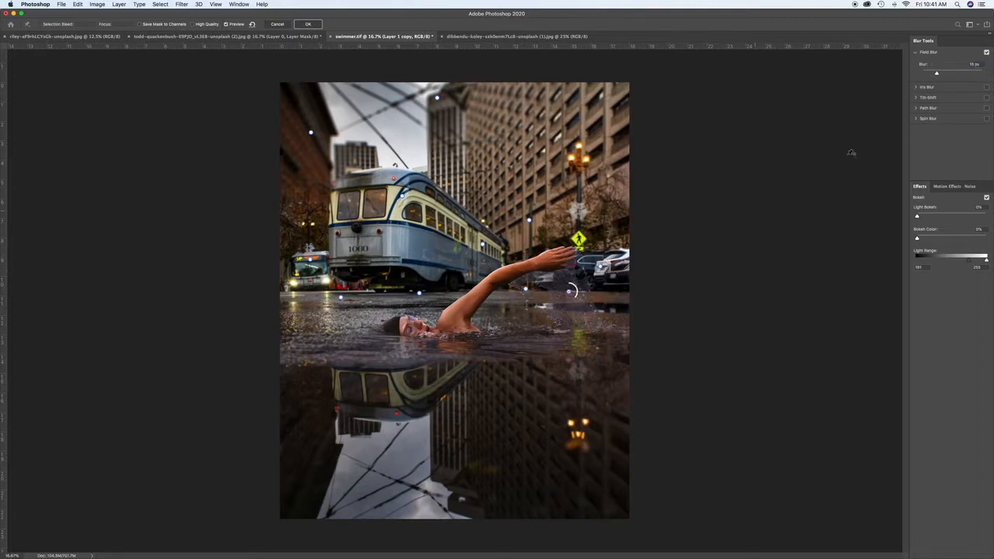
Step: Add four Field Blur pins across the wet road around and behind the swimmer
left_click(618, 309)
left_click(386, 309)
left_click(504, 303)
left_click(304, 302)
Step: Add Field Blur pins on the right-hand building and the left-hand trees, and move the left-hand building's pin toward its top
left_click(625, 170)
left_click(623, 91)
left_click(555, 119)
double_click(973, 65)
type("0")
left_click(302, 227)
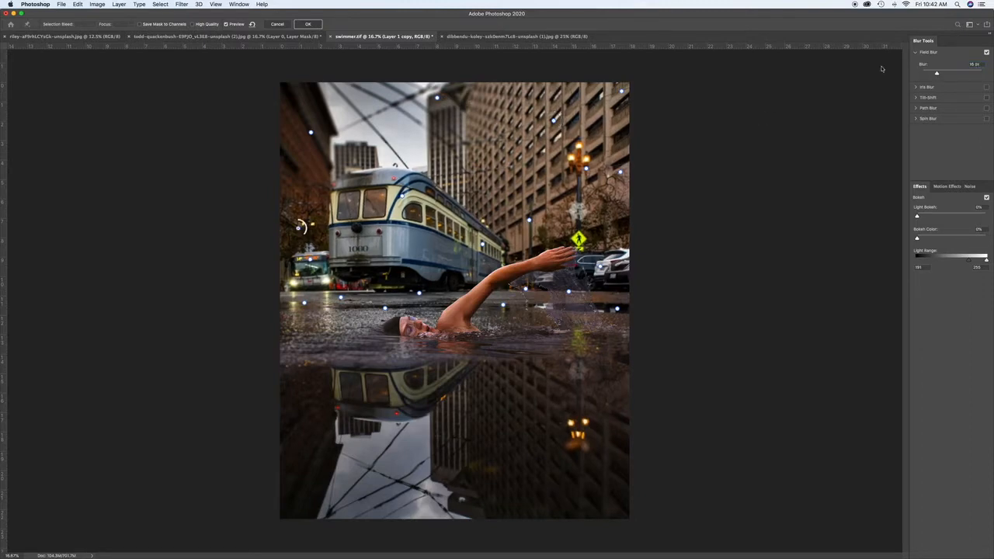
left_click_drag(312, 132, 307, 101)
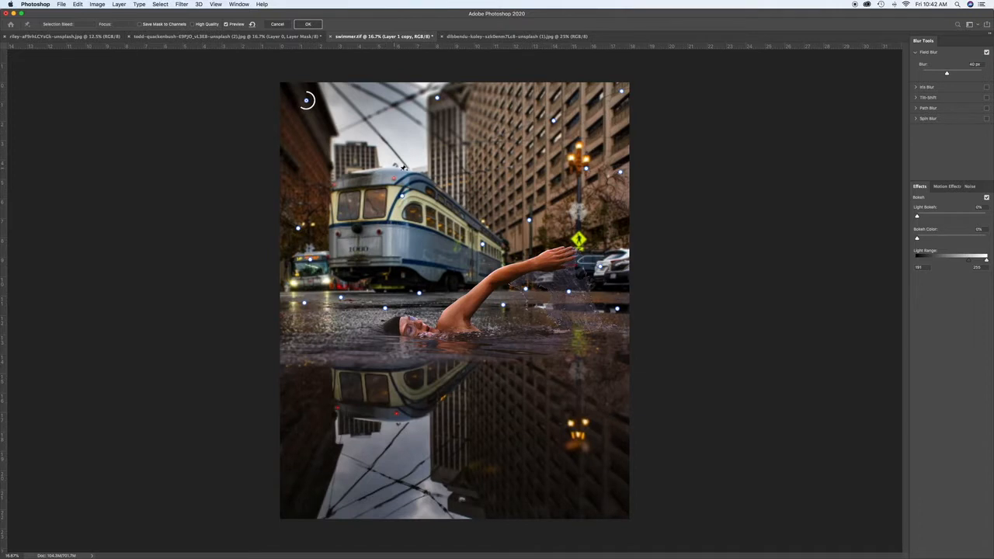
Step: Add 40 px Field Blur pins on the two distant towers and a 5 px pin on the streetcar roof, and apply the blur
left_click(448, 162)
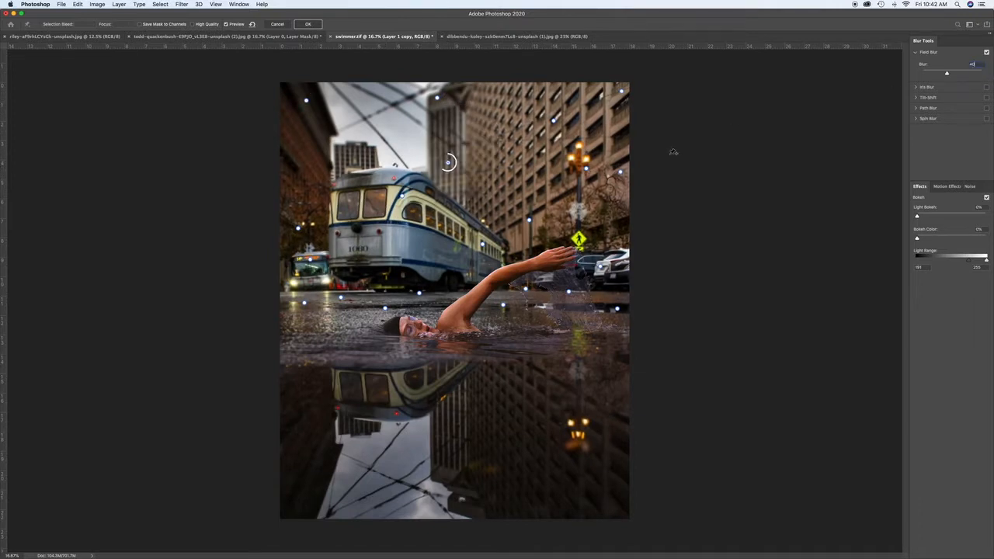
left_click(363, 148)
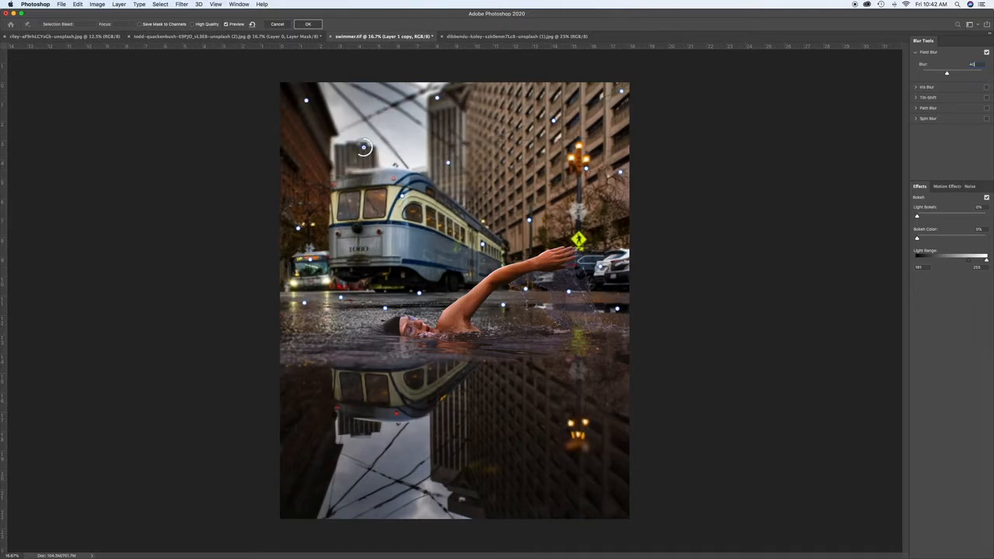
left_click(371, 172)
key("Tab")
type("5")
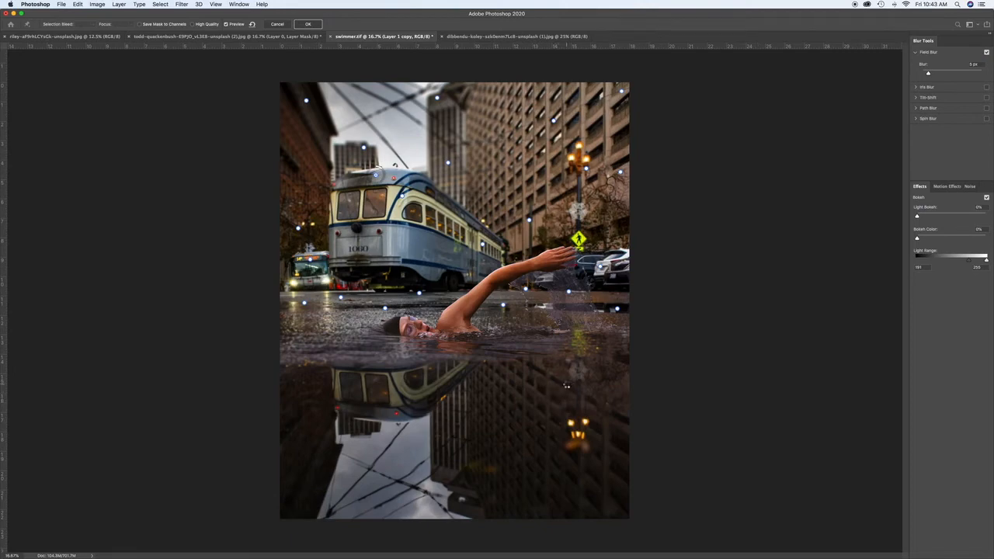
key("Return")
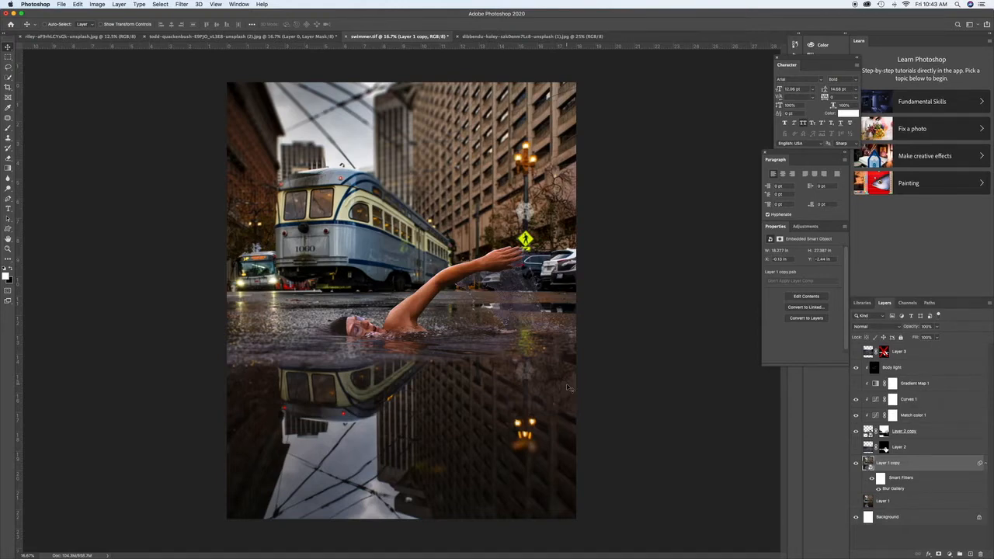
Step: Start a Tilt-Shift blur on Layer 1 copy and set its blur to about 55 px
left_click(181, 4)
mouse_move(225, 104)
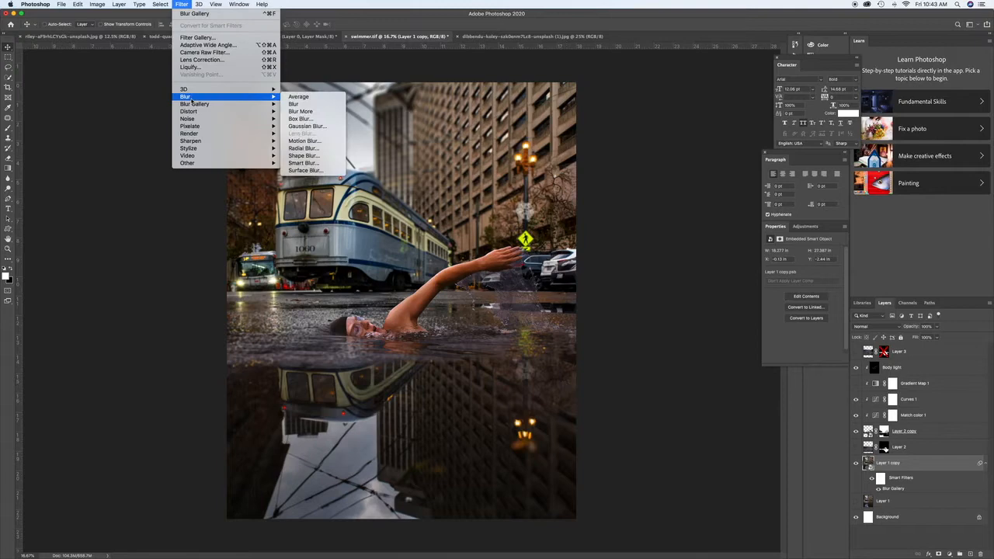
left_click(301, 118)
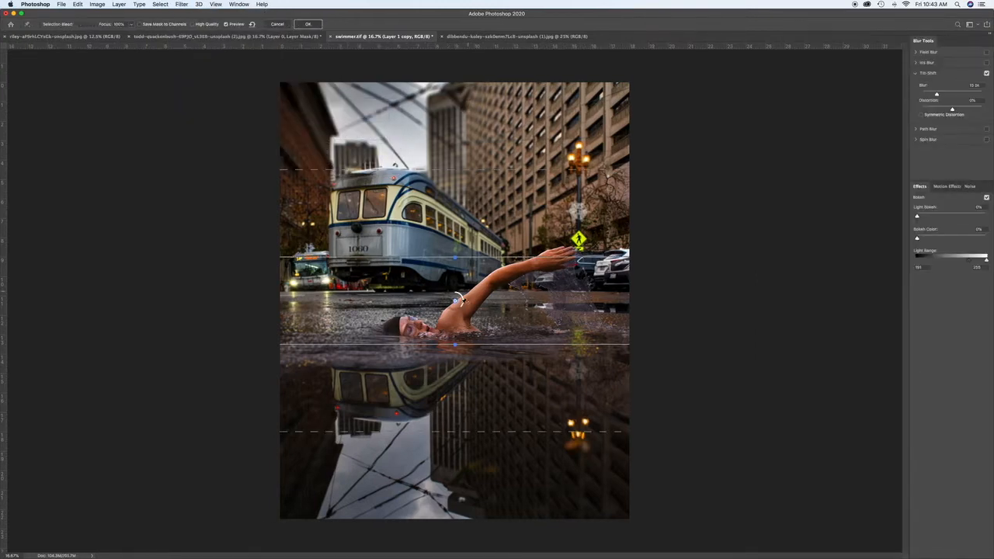
left_click_drag(463, 308, 446, 305)
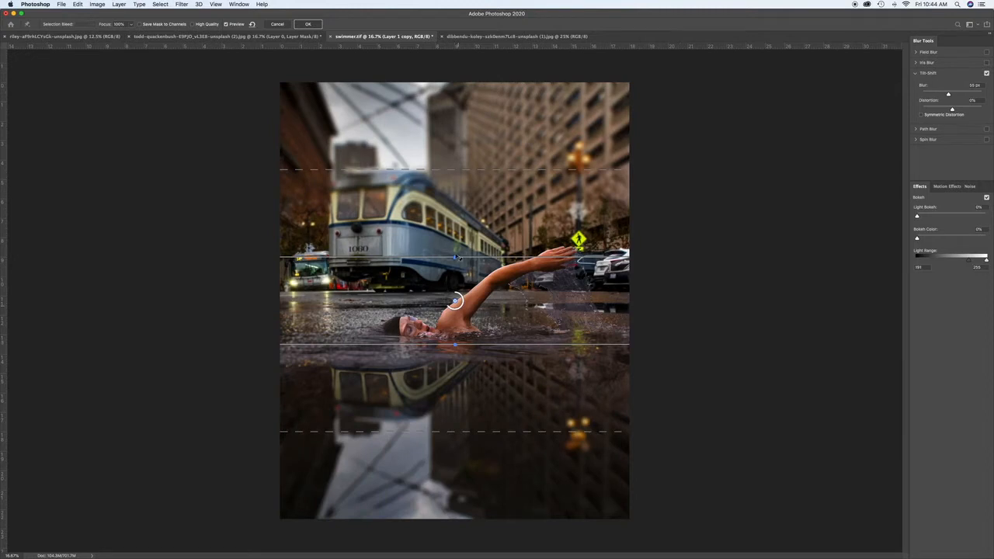
Step: Extend the Tilt-Shift fade lines to the image's upper and lower edges, lower the upper focus line to the swimmer's shoulder, and apply
left_click_drag(450, 432, 455, 523)
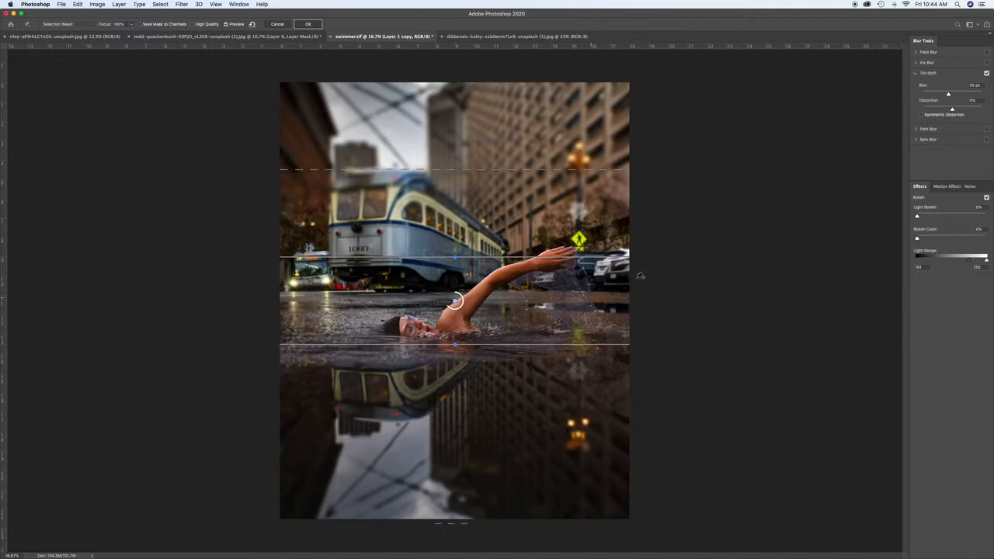
left_click_drag(453, 166, 460, 94)
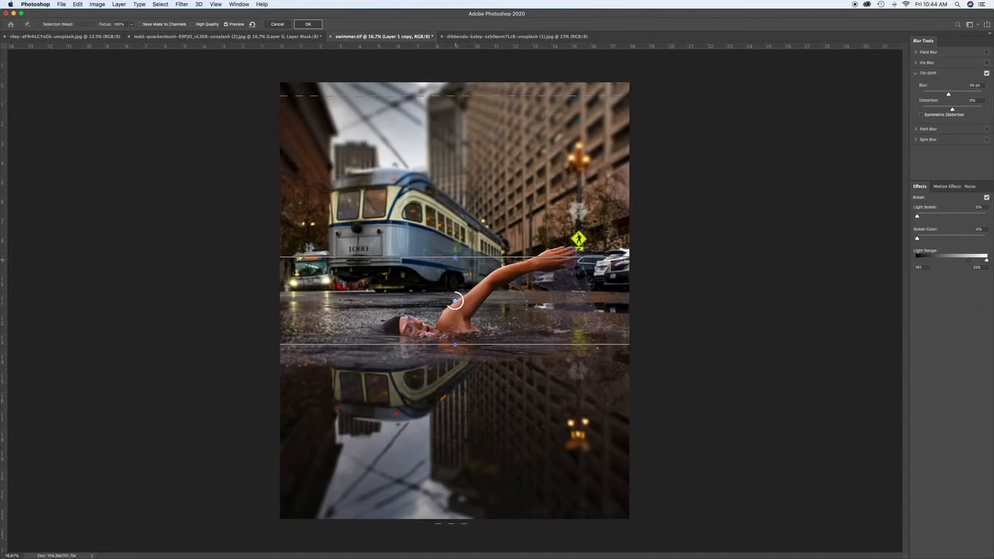
left_click_drag(459, 265, 456, 301)
left_click_drag(465, 138, 470, 80)
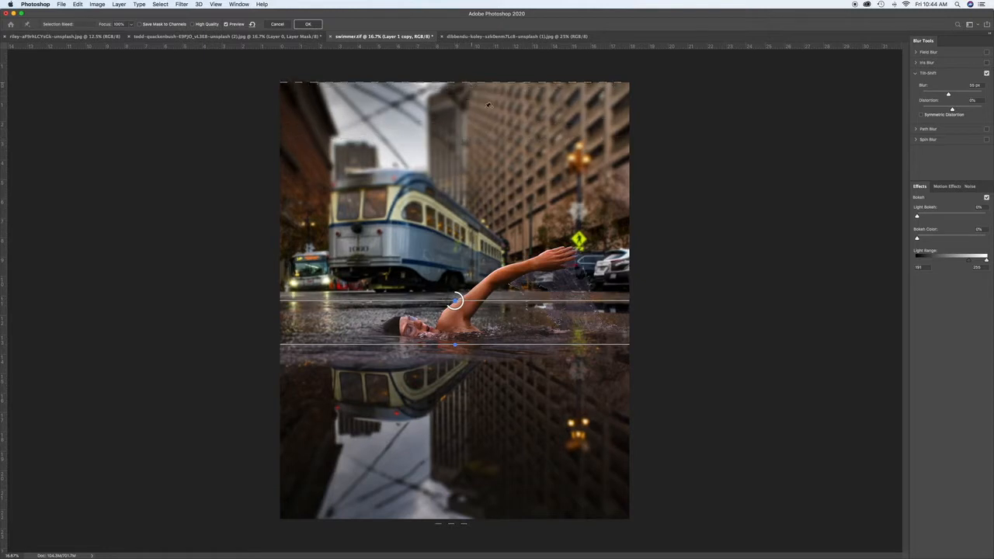
left_click(308, 25)
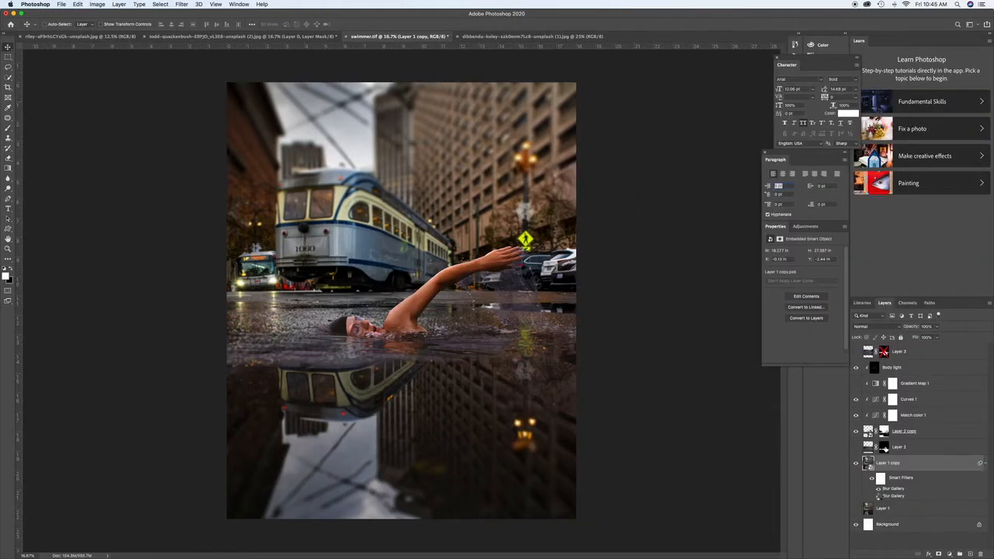
Step: Hide the lower Blur Gallery filter on Layer 1 copy and check the settings of the remaining Tilt-Shift filter
left_click(878, 489)
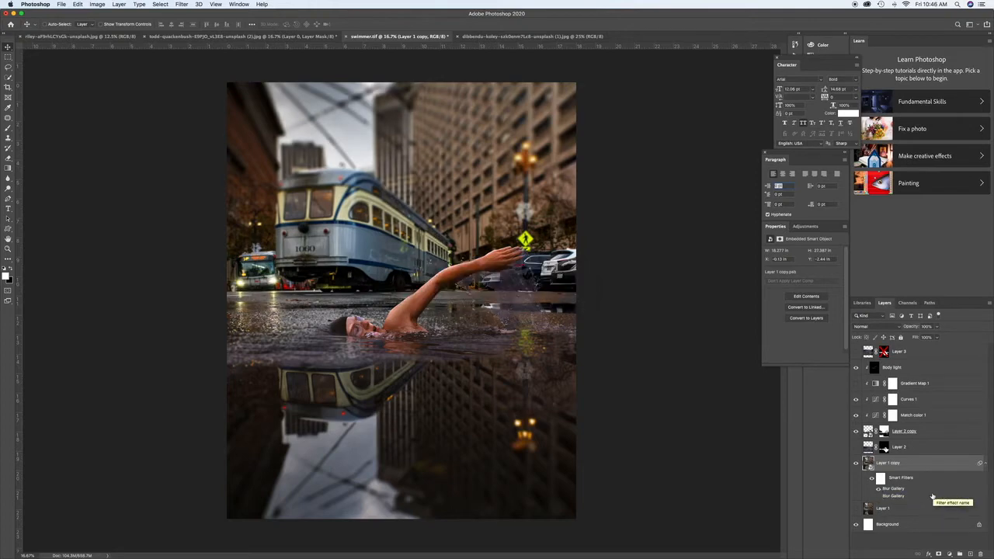
double_click(894, 487)
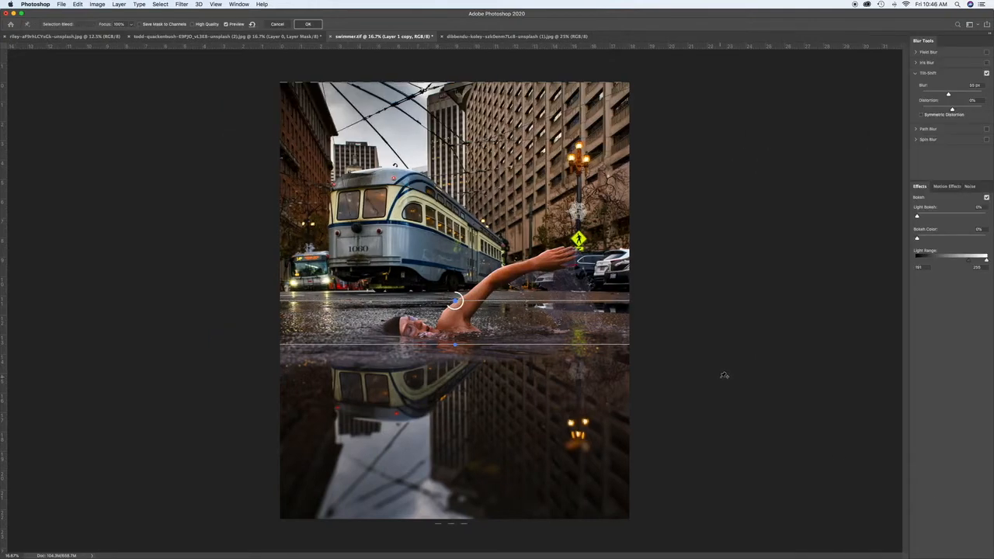
key("Return")
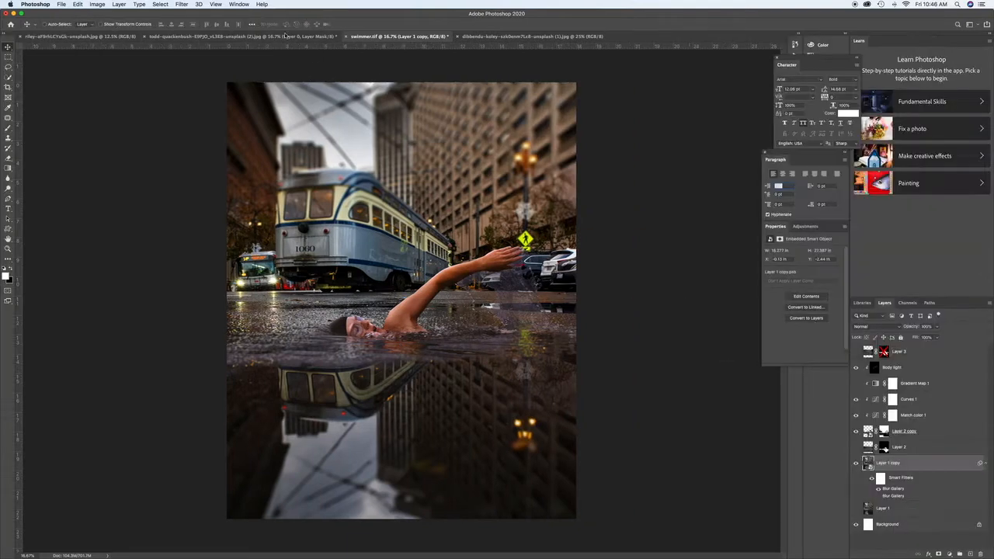
key("super+minus")
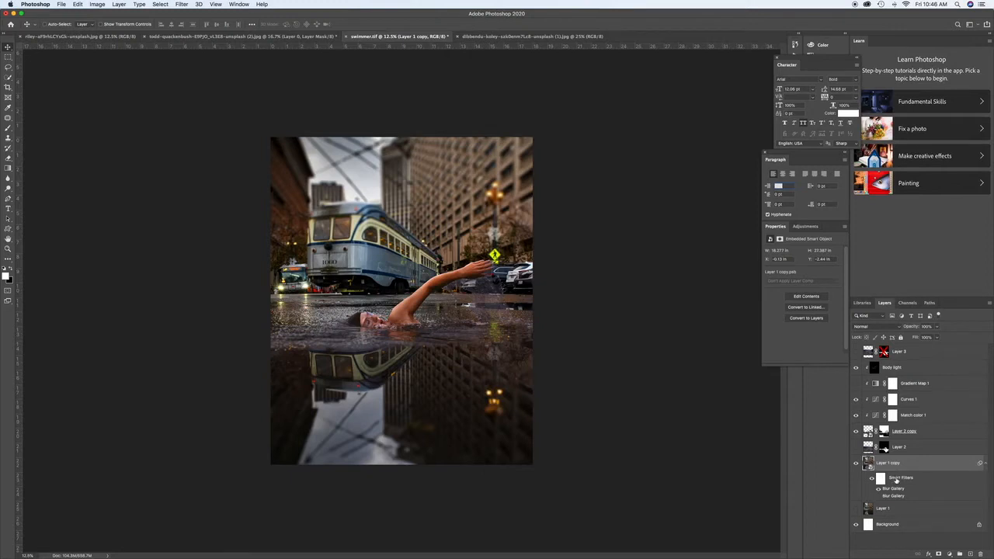
Step: Enlarge the black brush for the Smart Filters mask and delete the hidden Blur Gallery filter from Layer 1 copy
left_click(880, 478)
key("b")
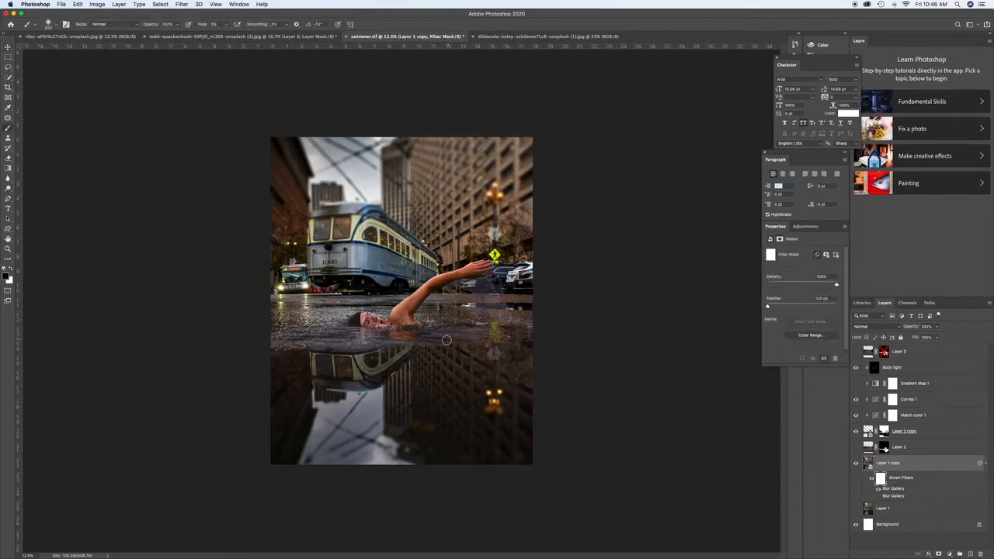
key("bracketright")
key("bracketright")
key("bracketright")
key("bracketright")
key("bracketright")
key("bracketright")
left_click_drag(893, 497, 980, 553)
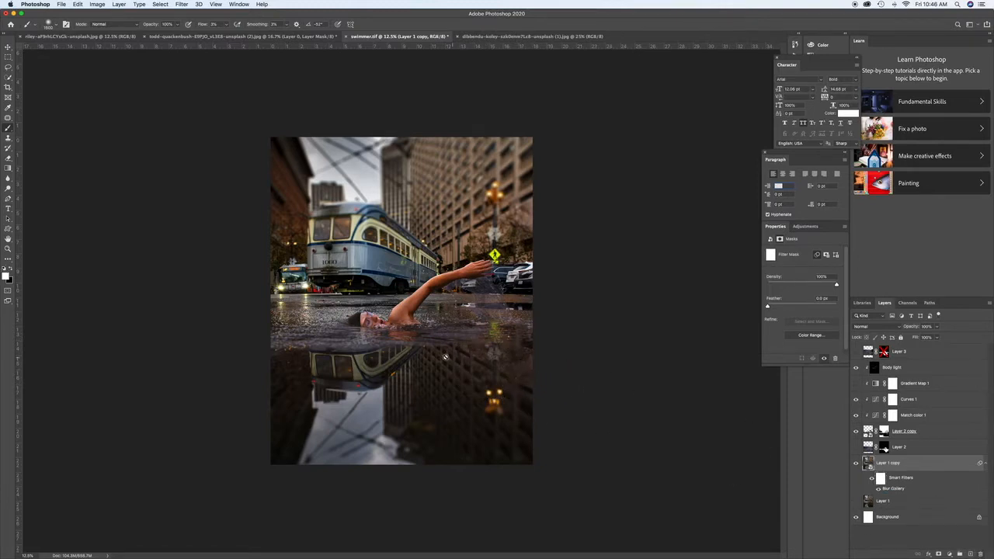
Step: Paint black with about 43% brush flow on Layer 1 copy's Smart Filters mask to reduce the blur over the water reflection, and save
left_click(880, 478)
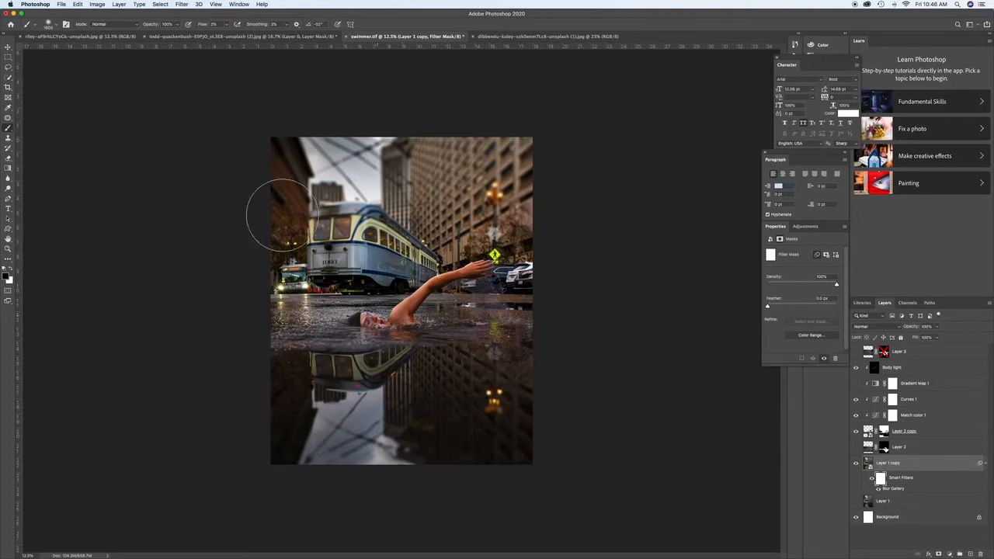
left_click(226, 24)
left_click_drag(225, 34, 250, 36)
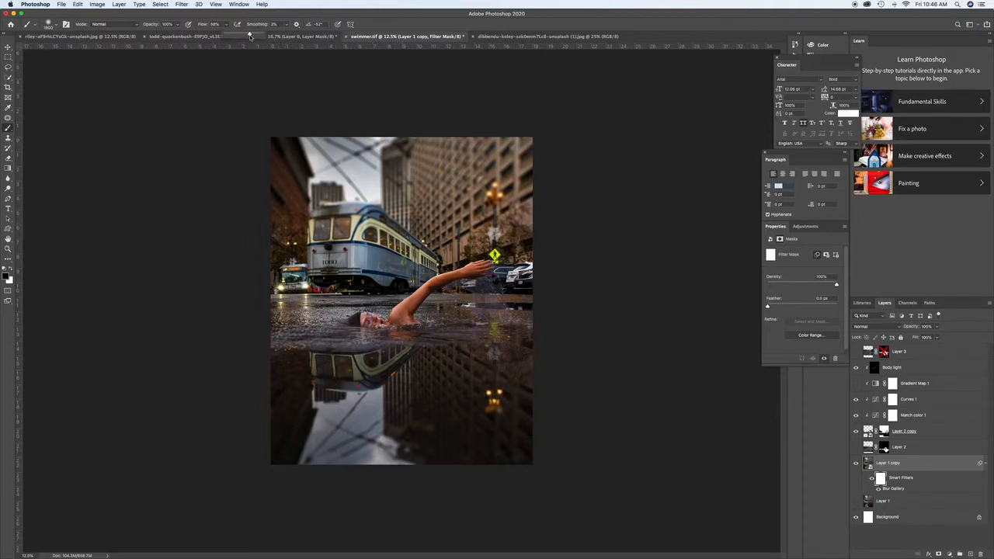
mouse_move(449, 407)
left_mouse_down()
mouse_move(342, 431)
mouse_move(388, 444)
left_mouse_up()
key("ctrl+z")
left_click(227, 25)
left_click_drag(222, 35, 219, 36)
key("bracketright")
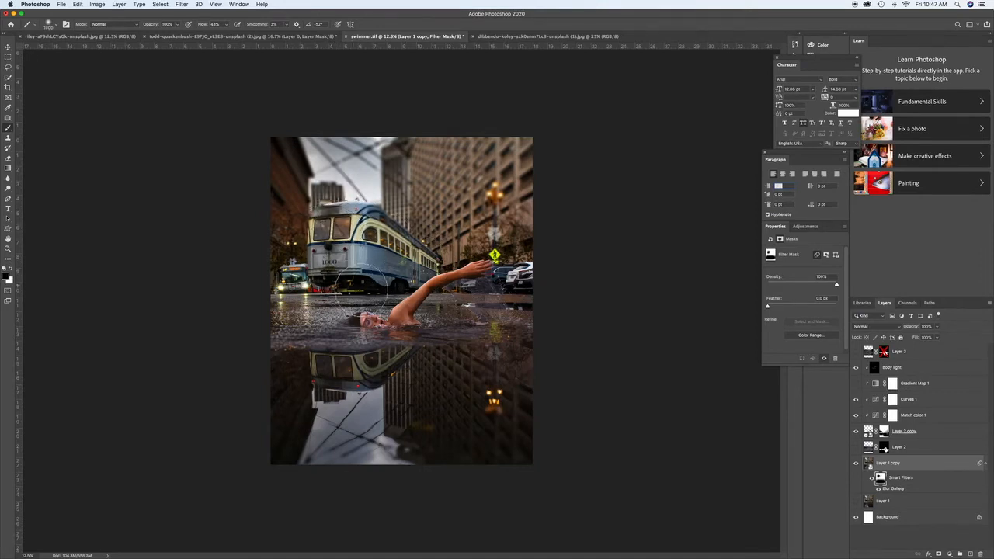
key("v")
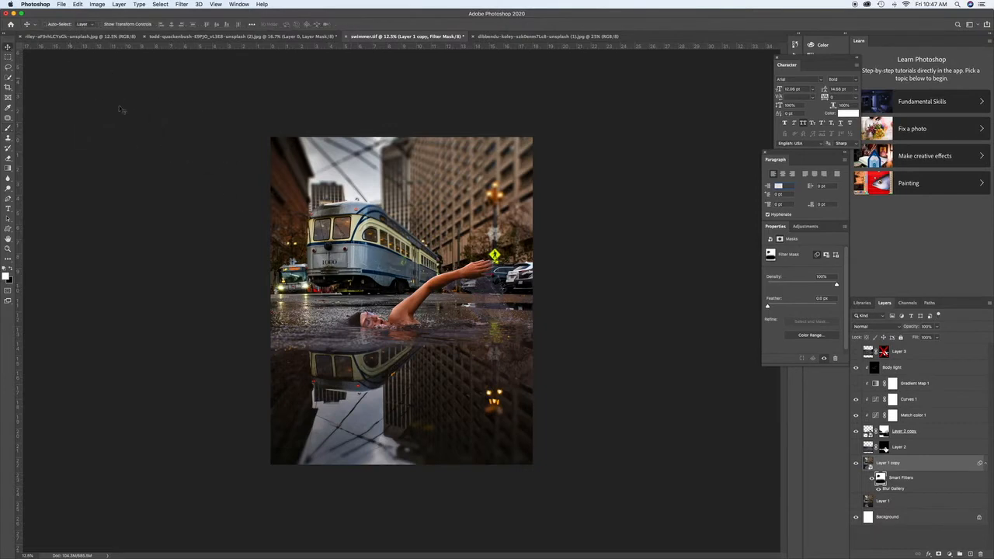
key("super+s")
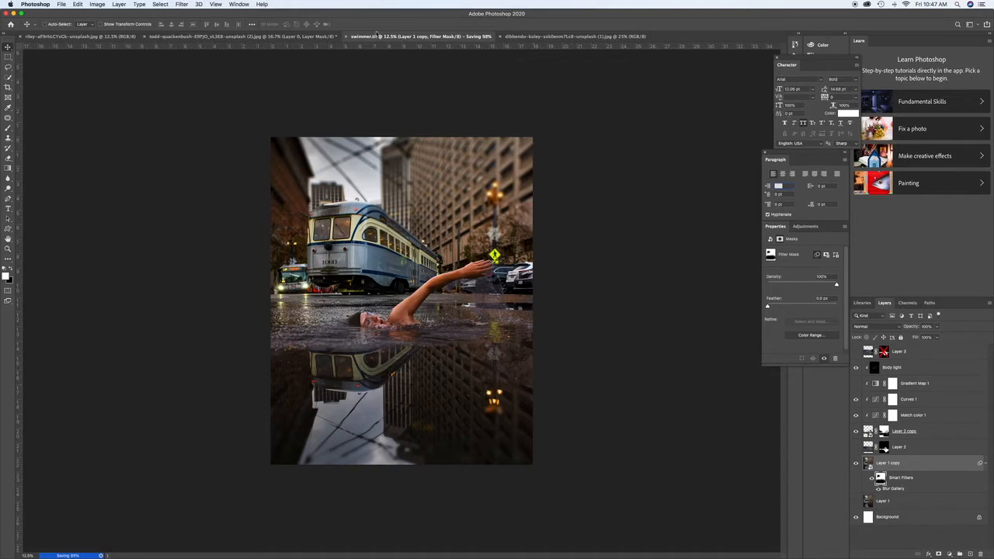
Step: Switch to the seagull photo and set the Pen tool's path operation to Combine Shapes
left_click(517, 36)
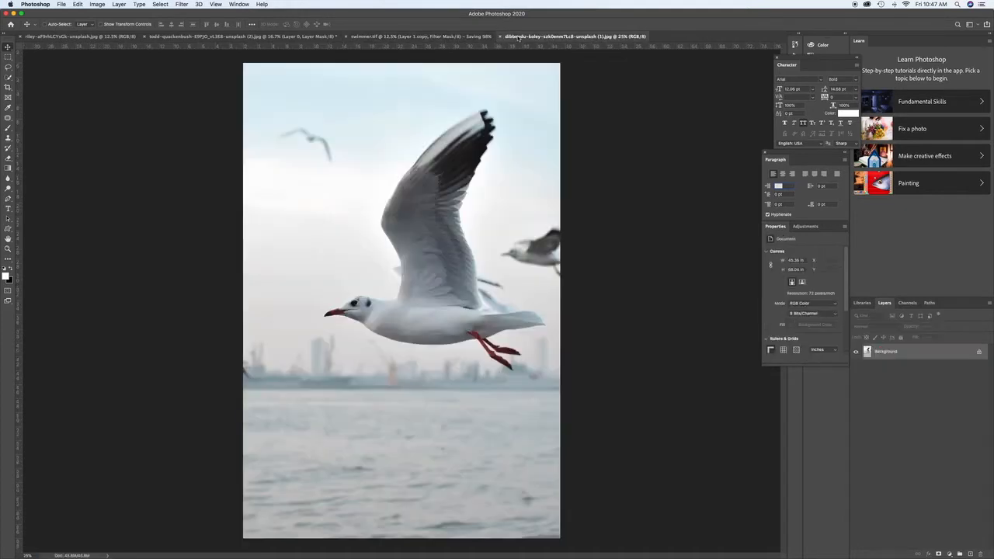
key("super+plus")
key("super+plus")
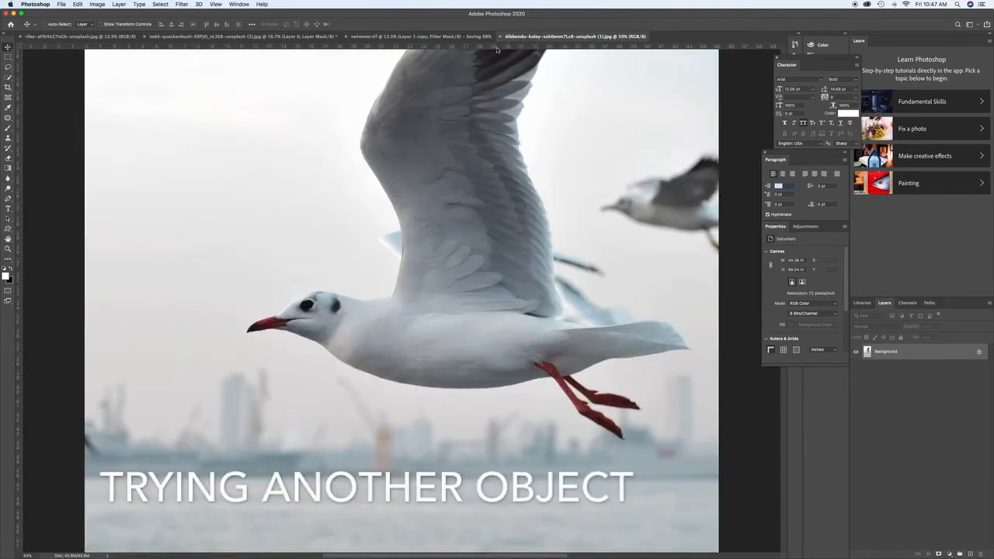
key("p")
key("super+plus")
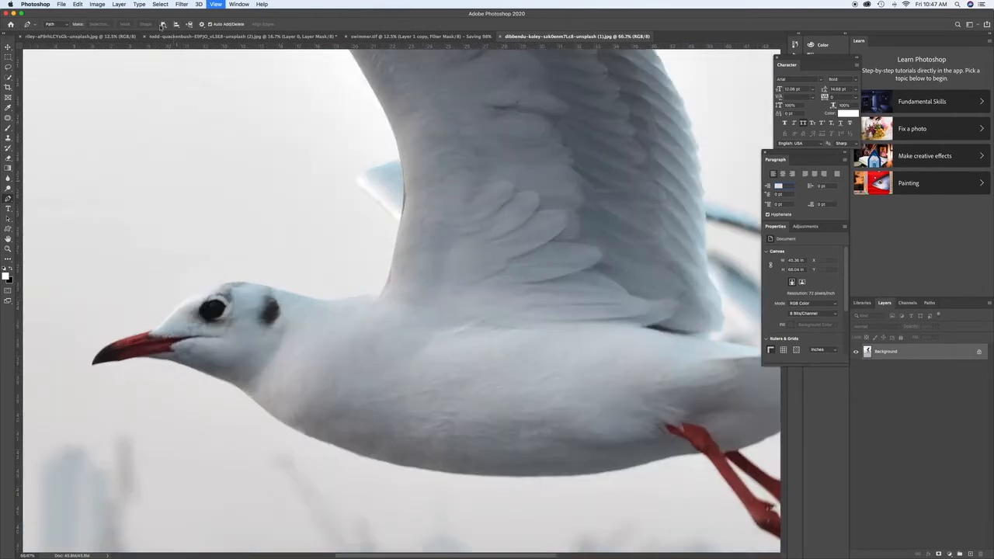
left_click(162, 25)
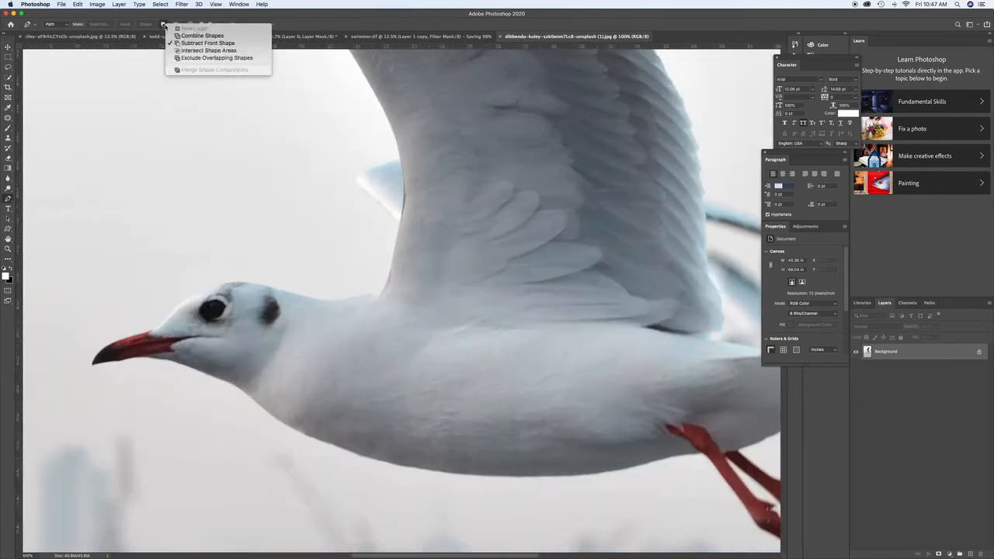
left_click(184, 36)
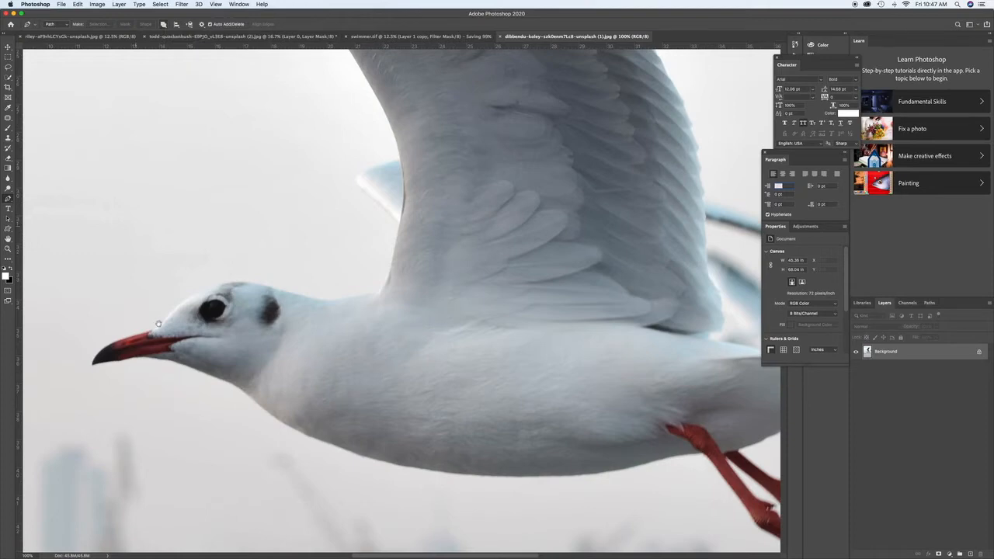
Step: Start a pen path at the tip of the main seagull's beak and trace the beak's lower edge
scroll(250, 302, "down", 3)
scroll(251, 302, "left", 4)
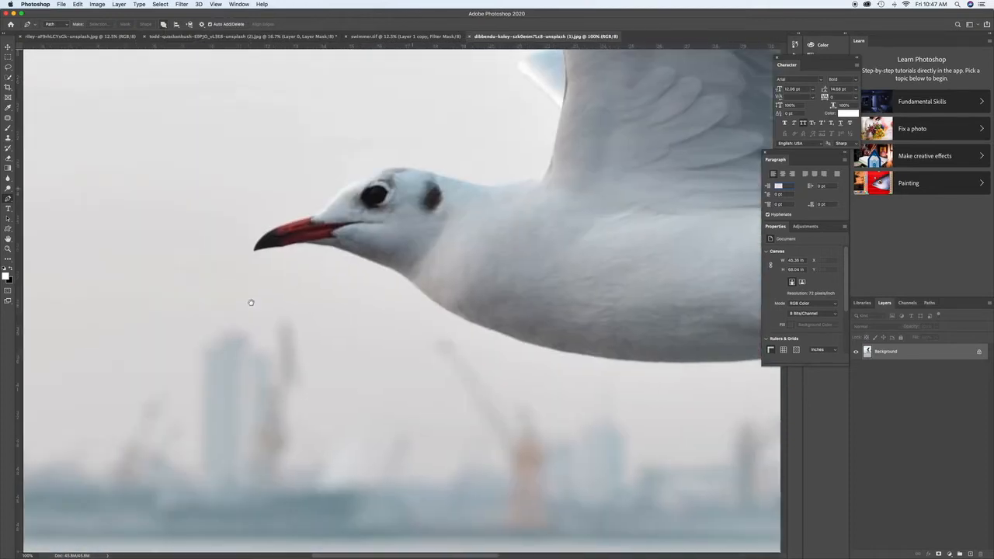
scroll(261, 256, "up", 4)
key("super+plus")
left_click(101, 398)
left_click(138, 390)
left_click(162, 387)
left_click(198, 380)
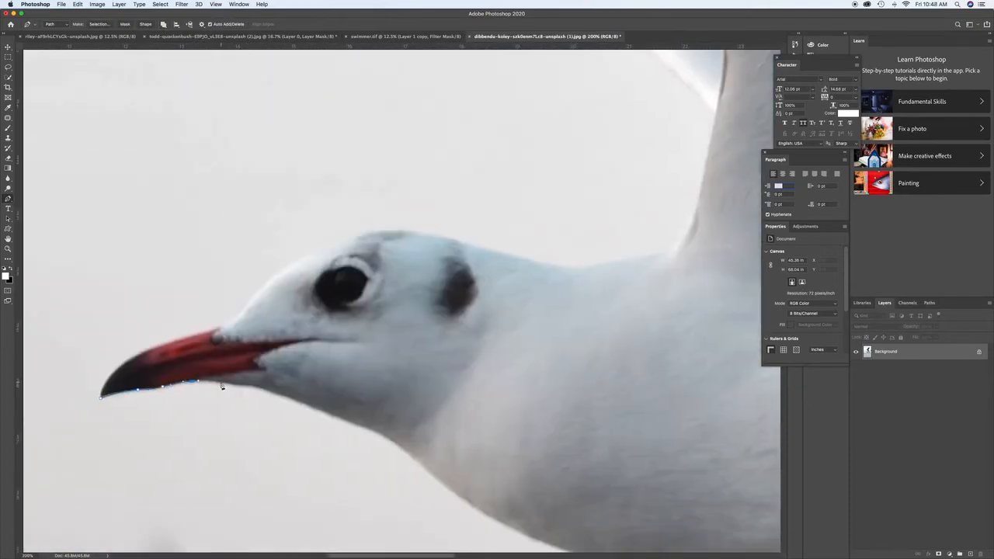
Step: Continue the path along the seagull's throat and belly up to the near leg
scroll(392, 442, "down", 5)
left_click(405, 319)
scroll(455, 339, "right", 8)
left_click(496, 379)
scroll(565, 381, "right", 8)
left_click(506, 360)
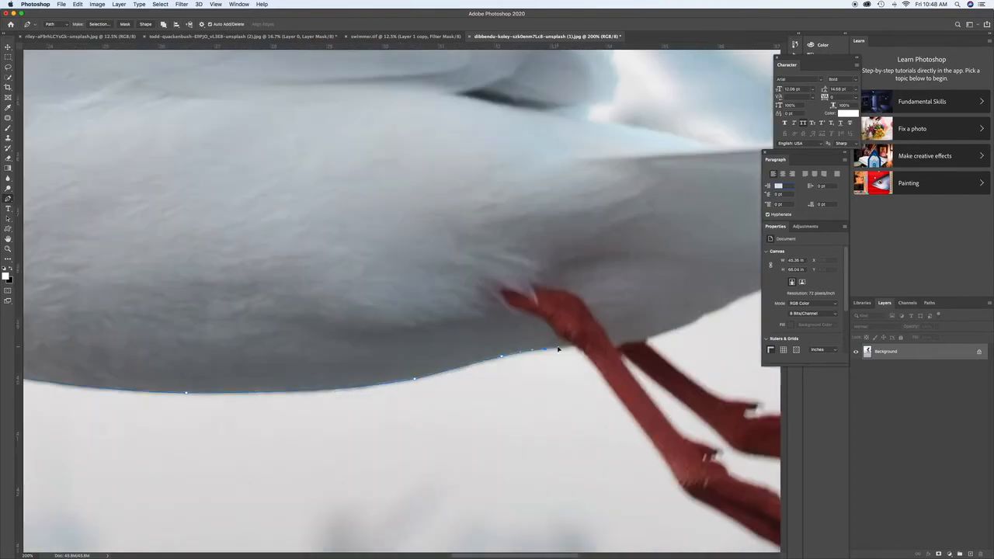
Step: Trace the path down the near leg and around its foot to the foot's upper edge
scroll(546, 351, "right", 4)
left_click(420, 248)
left_click(433, 263)
left_click(506, 359)
left_click_drag(530, 394, 539, 401)
left_click_drag(566, 413, 575, 419)
scroll(575, 420, "right", 4)
scroll(575, 419, "down", 3)
scroll(546, 381, "up", 5)
left_click(539, 407)
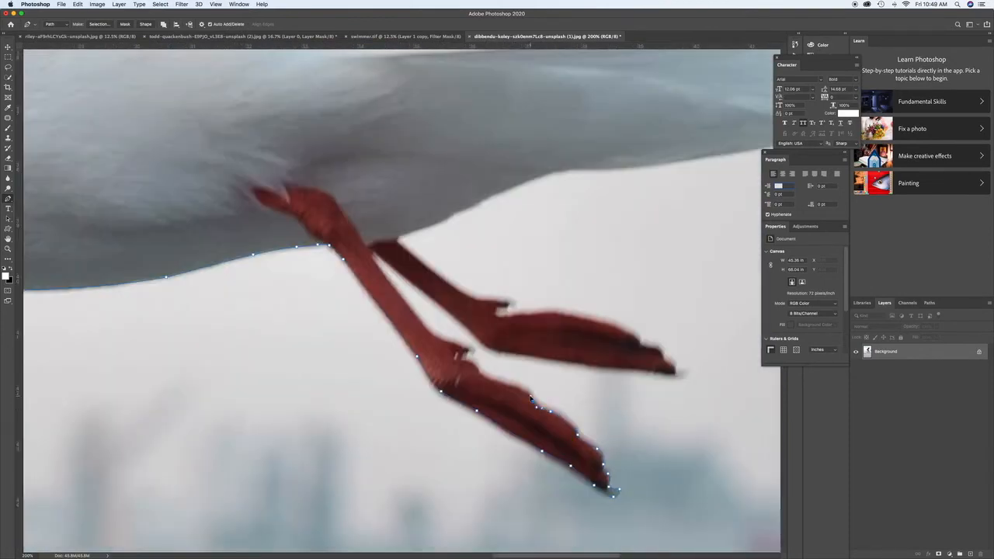
Step: Continue the path back up the near leg and around the far leg's foot
left_click(466, 364)
scroll(466, 364, "up", 5)
left_click(548, 419)
left_click(490, 342)
scroll(497, 349, "right", 6)
left_click(583, 354)
scroll(552, 332, "up", 4)
scroll(552, 332, "left", 5)
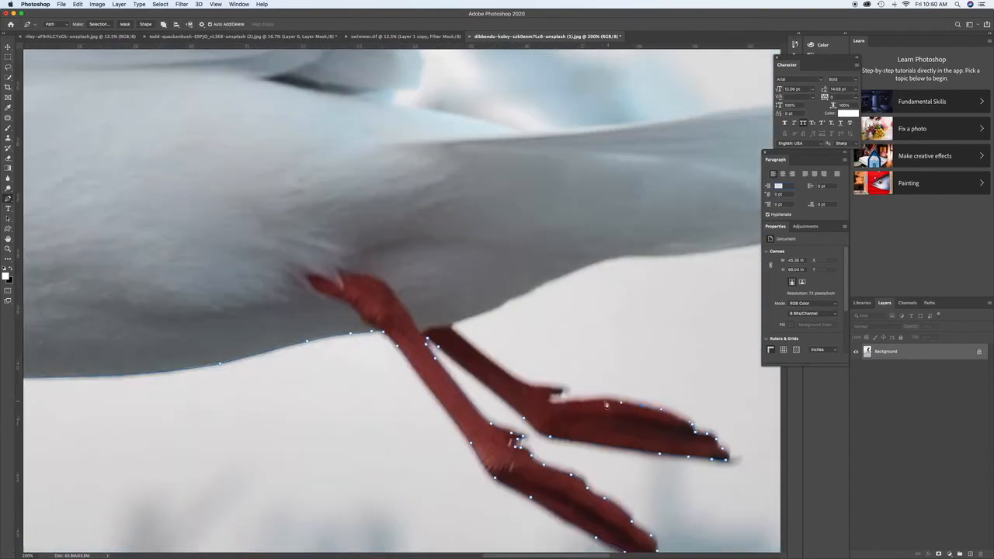
Step: Trace the path from the far leg along the rear underside and around the tail tip
left_click(453, 327)
scroll(452, 327, "right", 5)
left_click(422, 341)
scroll(422, 341, "right", 7)
left_click(508, 402)
left_click(563, 400)
scroll(544, 385, "up", 5)
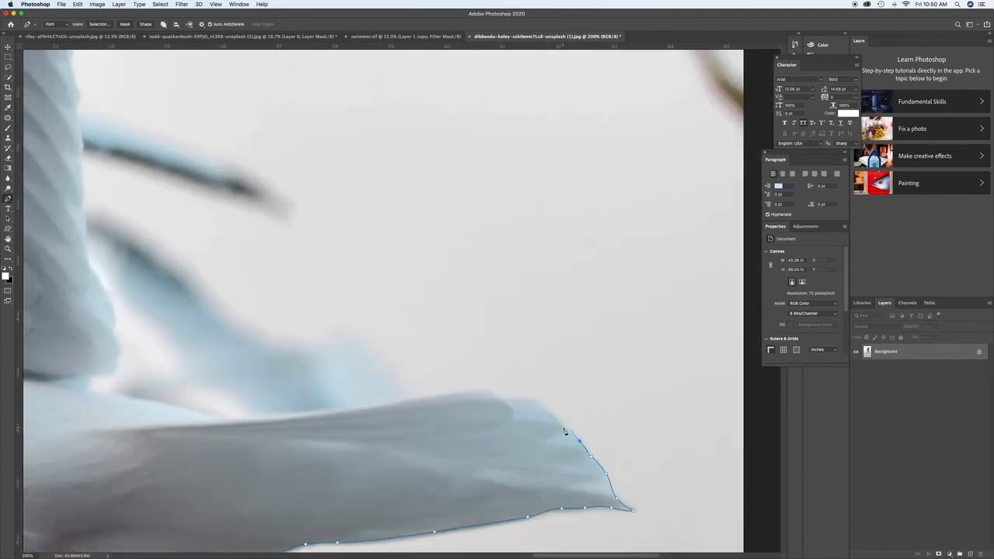
left_click_drag(593, 387, 557, 395)
left_click(514, 399)
Step: Continue the path along the tail's upper edge to the wing base and onto the wing's rear edge
scroll(514, 399, "left", 6)
left_click(524, 426)
left_click(552, 392)
scroll(543, 388, "up", 5)
left_click(489, 471)
left_click(486, 444)
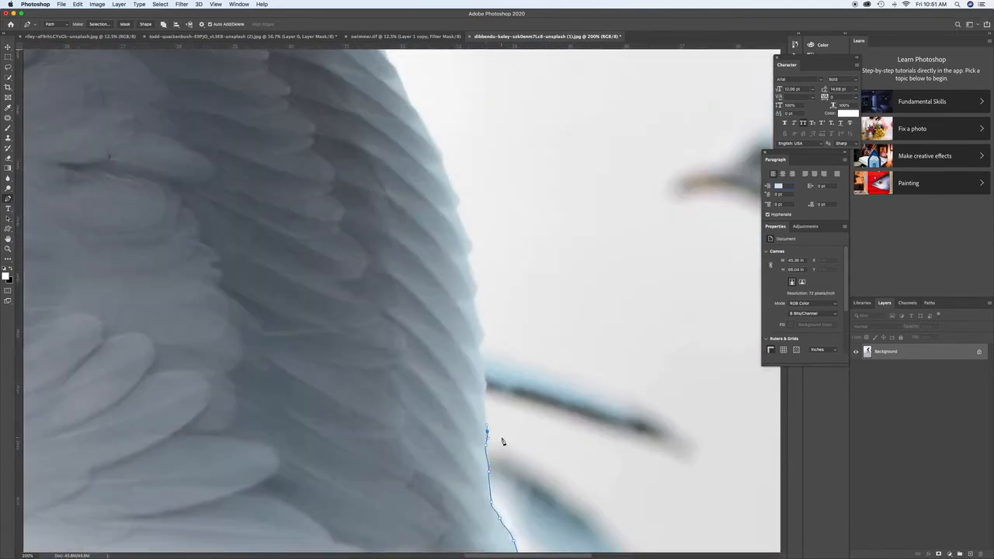
Step: Trace the path up the lower part of the raised wing's rear edge
left_click(476, 288)
scroll(476, 310, "up", 6)
left_click(477, 415)
scroll(497, 365, "up", 5)
left_click(510, 328)
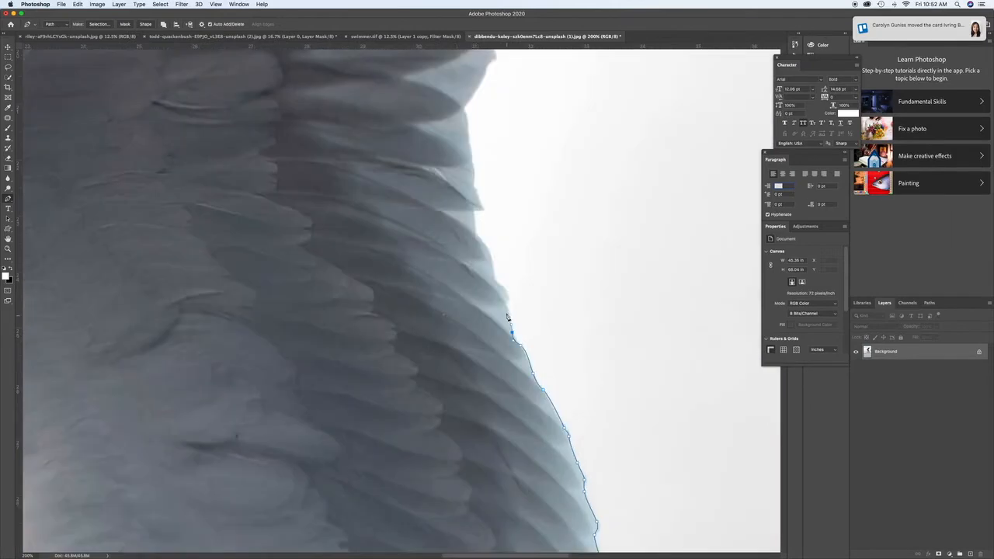
Step: Continue the path around the notched feathers in the middle of the wing's rear edge
key("super+minus")
key("super+minus")
key("super+minus")
key("super+plus")
key("super+plus")
key("super+plus")
left_click(503, 268)
scroll(504, 267, "up", 5)
left_click(515, 251)
scroll(515, 250, "up", 8)
left_click(471, 365)
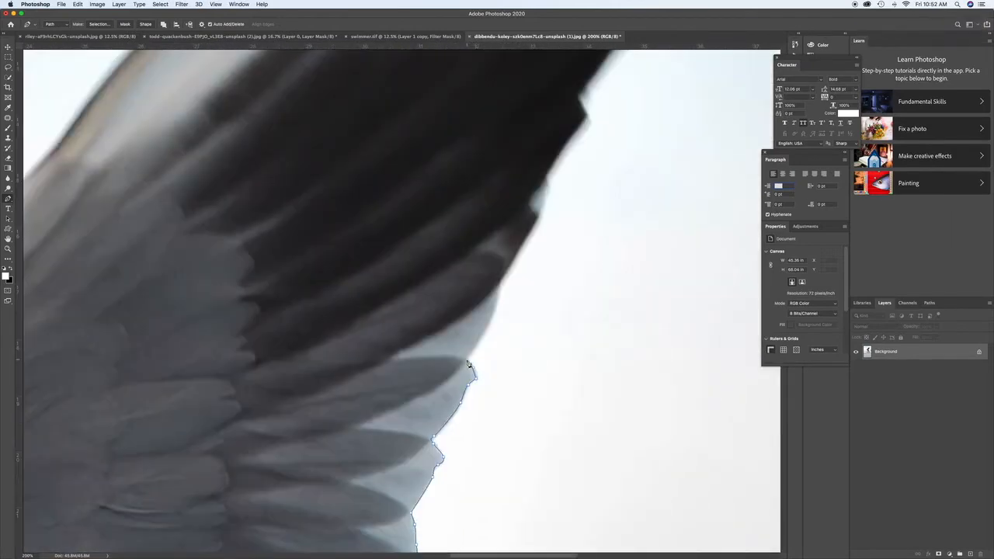
Step: Trace the path along the dark upper feathers and around the jagged points of the wingtip
scroll(471, 365, "up", 5)
left_click(523, 278)
scroll(523, 278, "up", 10)
left_click(484, 344)
left_click(505, 343)
left_click_drag(512, 252, 541, 457)
left_click(573, 395)
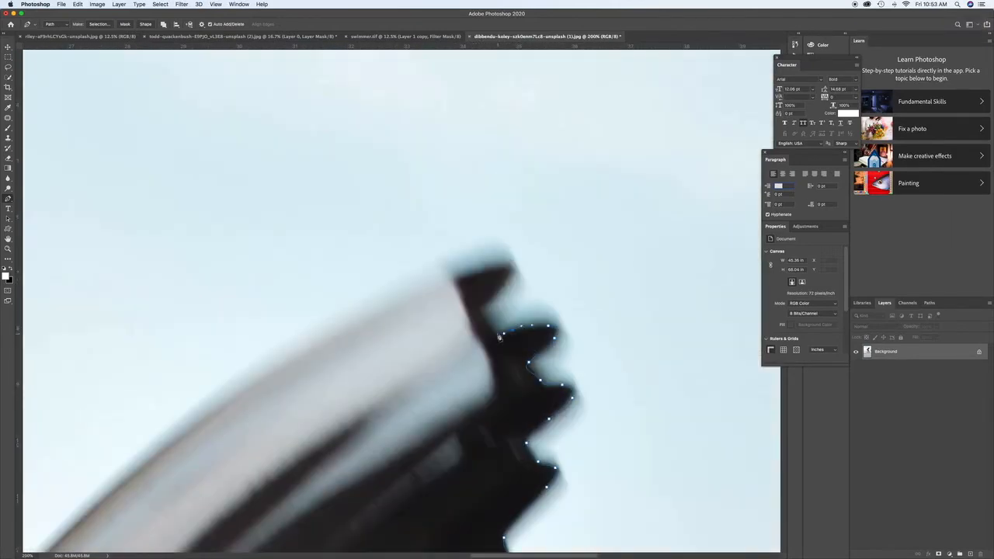
Step: Finish the wingtip outline and trace the path down the wing's front edge to its bend
key("super+minus")
key("super+minus")
key("super+minus")
left_click(440, 328)
left_click(414, 360)
key("super+plus")
key("super+plus")
key("super+plus")
left_click_drag(444, 385, 436, 397)
left_click_drag(458, 434, 535, 220)
left_click_drag(470, 272, 451, 332)
left_click(433, 401)
left_click_drag(473, 435, 396, 195)
left_click_drag(389, 237, 412, 273)
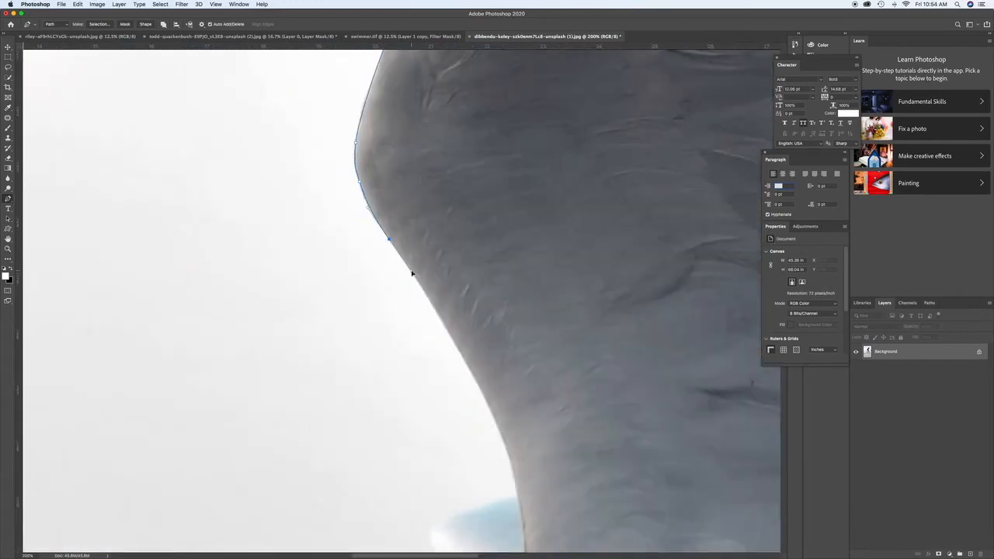
Step: Continue the path down the wing's front edge and around the small white tip protruding in front of it
left_click_drag(435, 373, 431, 255)
left_click_drag(460, 238, 480, 276)
left_click_drag(429, 412, 430, 423)
left_click_drag(443, 434, 461, 310)
left_click_drag(450, 306, 459, 319)
left_click_drag(481, 388, 488, 195)
left_click(537, 208)
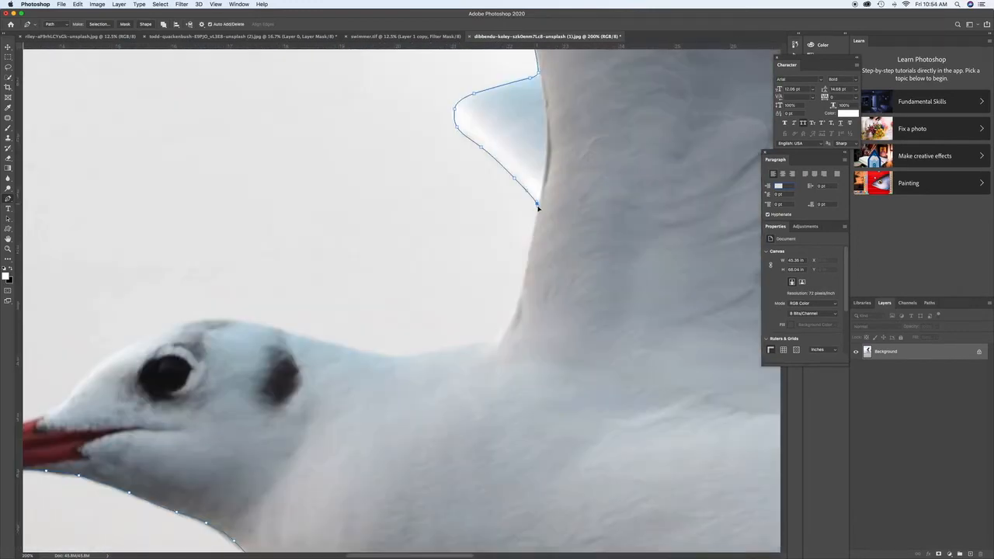
Step: Trace the wing's front base, the neck, head and upper beak, and close the path at the beak tip
left_click_drag(450, 334, 574, 329)
left_click(518, 343)
left_click_drag(561, 364, 461, 343)
left_click_drag(434, 346, 417, 351)
left_click_drag(402, 372, 548, 253)
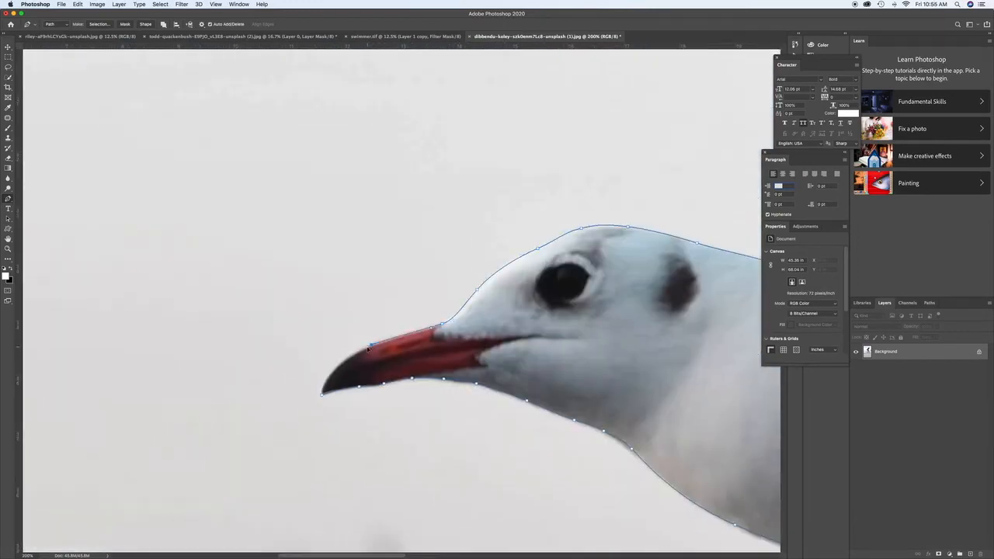
key("ctrl+0")
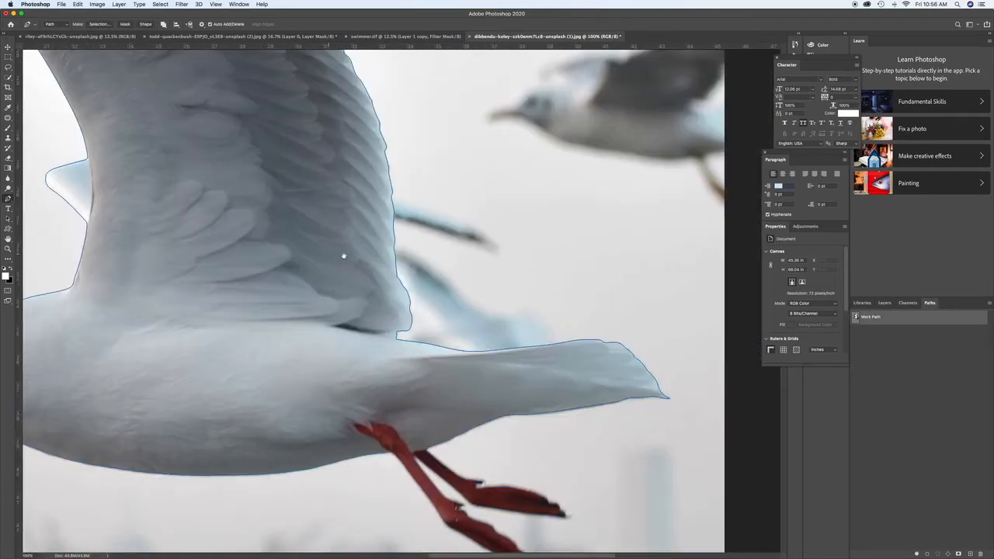
Step: Select and delete the part of the path where the raised wing's base meets the tail
left_click(8, 199)
left_click(8, 218)
left_click(7, 219)
left_click(51, 226)
left_click(411, 316)
key("Delete")
Step: Redraw the open part of the path around the far wing between the raised wing and the tail
left_click(8, 199)
left_click(395, 247)
left_click_drag(462, 299, 498, 319)
left_click(521, 322)
key("ctrl+minus")
left_click(8, 218)
key("Delete")
left_click(7, 199)
key("ctrl+plus")
scroll(524, 330, "right", 1)
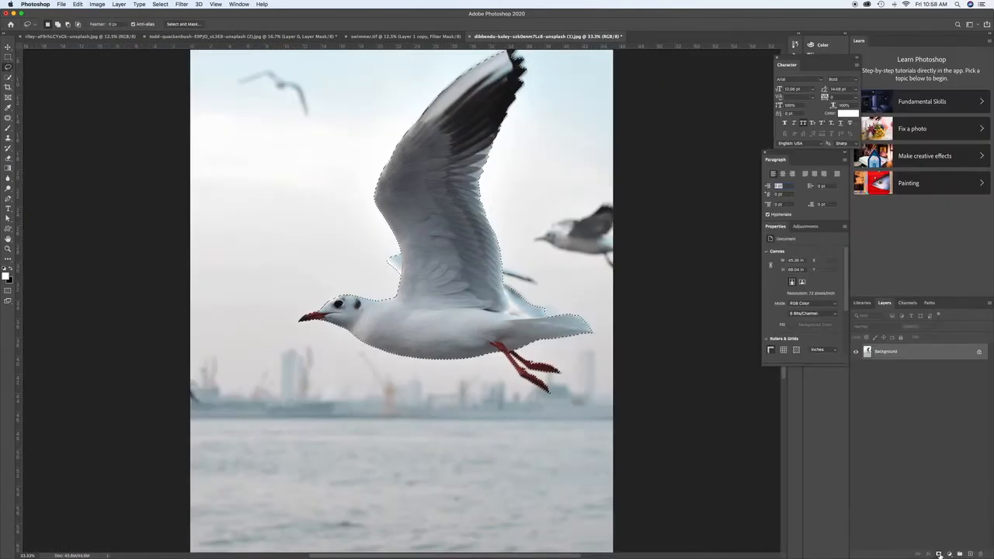
Step: Move the masked seagull in swimmer.tif above the swimmer's arm and duplicate its layer
key("v")
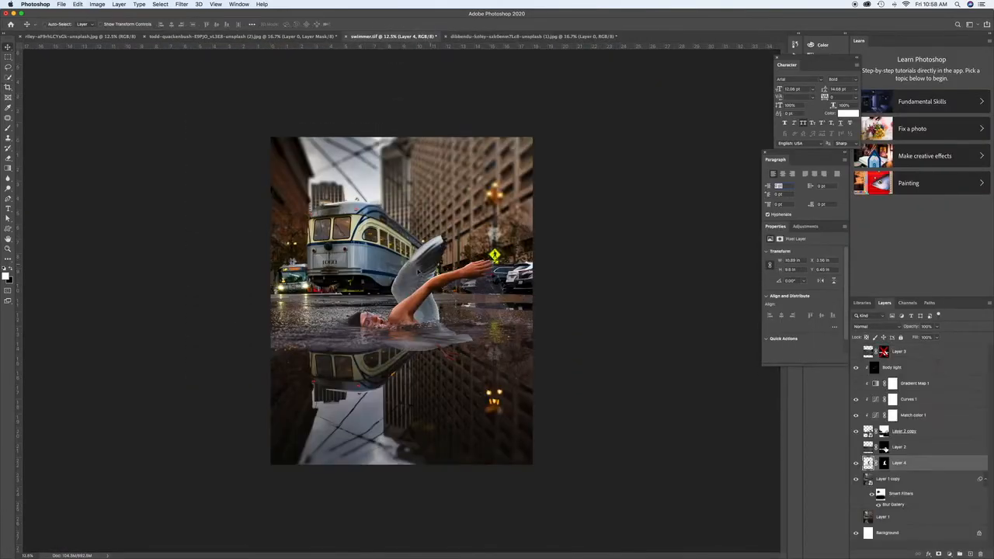
left_click_drag(423, 256, 435, 194)
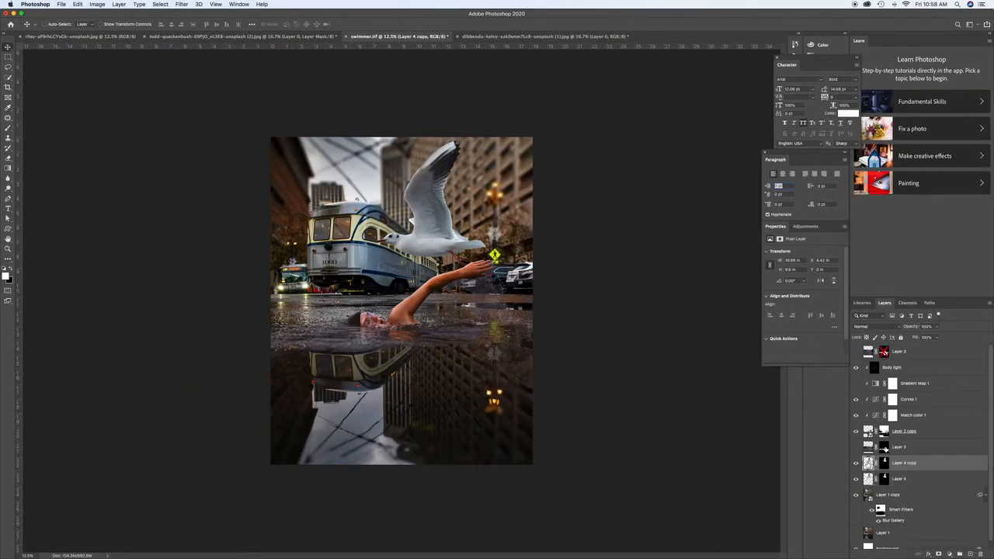
Step: Scale the Layer 4 copy seagull down to about 2.75 in wide and position it in front of the blurred buildings
left_click_drag(493, 277, 444, 233)
key("super+plus")
key("super+plus")
key("super+plus")
left_click_drag(539, 226, 520, 206)
key("Return")
key("super+minus")
key("super+plus")
key("super+plus")
key("super+plus")
key("super+plus")
key("super+plus")
Step: Convert Layer 4 copy to a smart object and add a white layer mask to it
right_click(924, 464)
left_click(868, 334)
left_click(938, 553)
Step: Soften the edges of the seagull's head and body on Layer 4 copy with the Blur tool at about 31% strength
left_click(8, 178)
key("super+plus")
left_click_drag(660, 101, 283, 512)
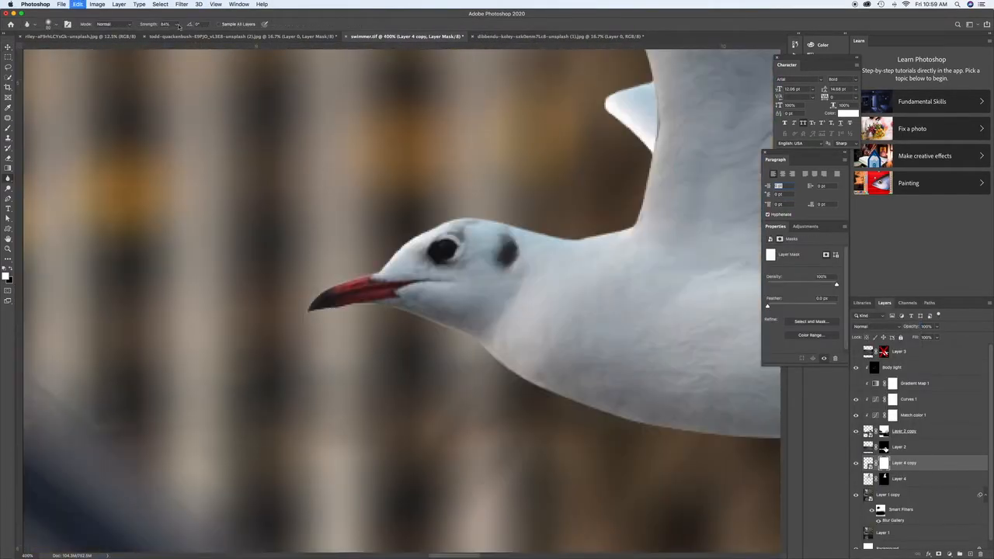
left_click(868, 463)
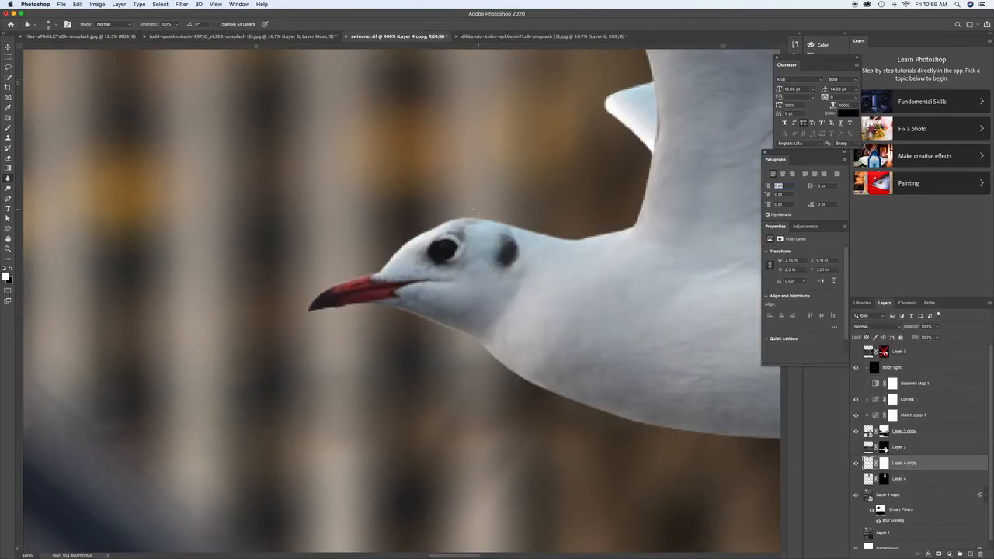
left_click_drag(175, 35, 171, 35)
left_click_drag(643, 195, 522, 295)
left_click_drag(478, 219, 450, 347)
left_click_drag(440, 186, 423, 347)
left_click_drag(516, 206, 474, 372)
Step: Soften the feather tips and edges of the seagull's raised wing on Layer 4 copy with the Blur tool
left_click_drag(751, 139, 488, 178)
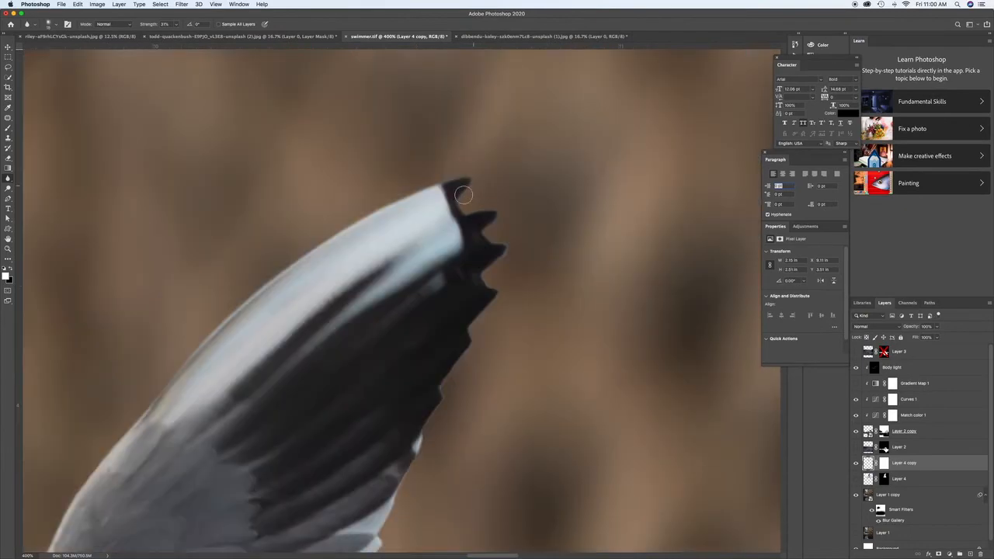
left_click_drag(454, 381, 545, 206)
left_click_drag(489, 372, 549, 202)
left_click_drag(563, 488, 503, 233)
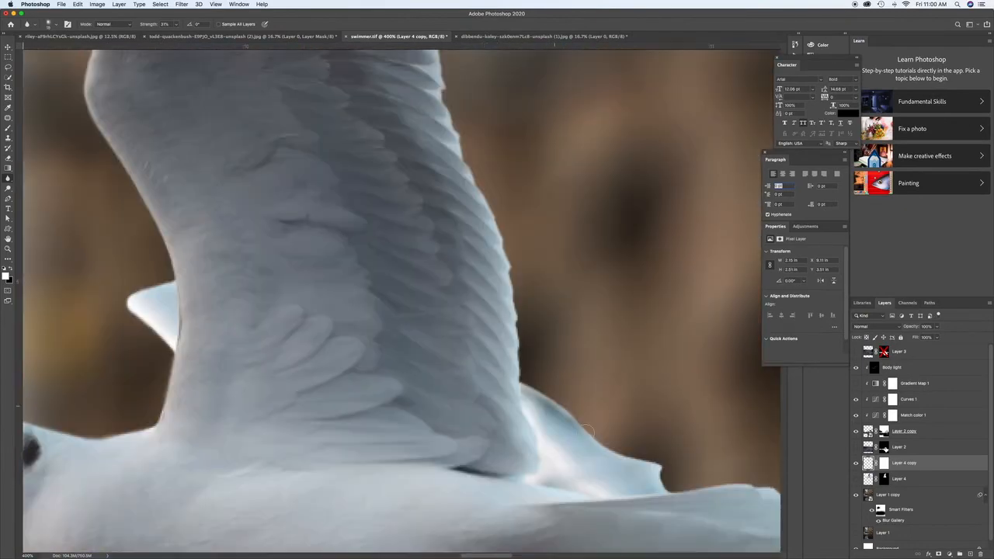
Step: Lower the Blur tool strength to about 29% and soften the edges of the seagull's rear wing and tail
left_click(176, 24)
left_click_drag(172, 35, 204, 35)
left_click_drag(573, 410, 518, 297)
left_click_drag(177, 34, 146, 34)
left_click_drag(626, 367, 475, 291)
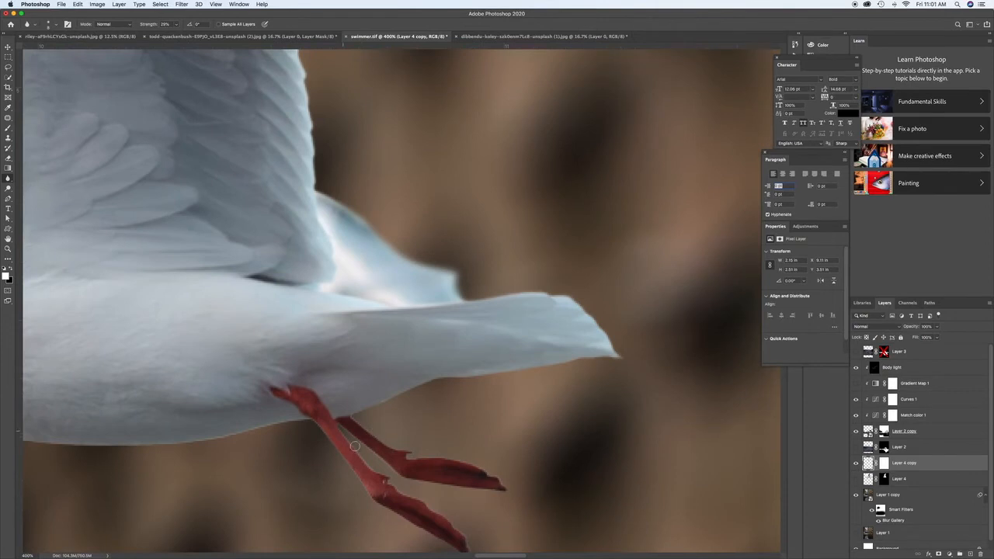
Step: Soften the outlines of the seagull's legs, belly and head with the Blur tool
left_click_drag(412, 495, 505, 384)
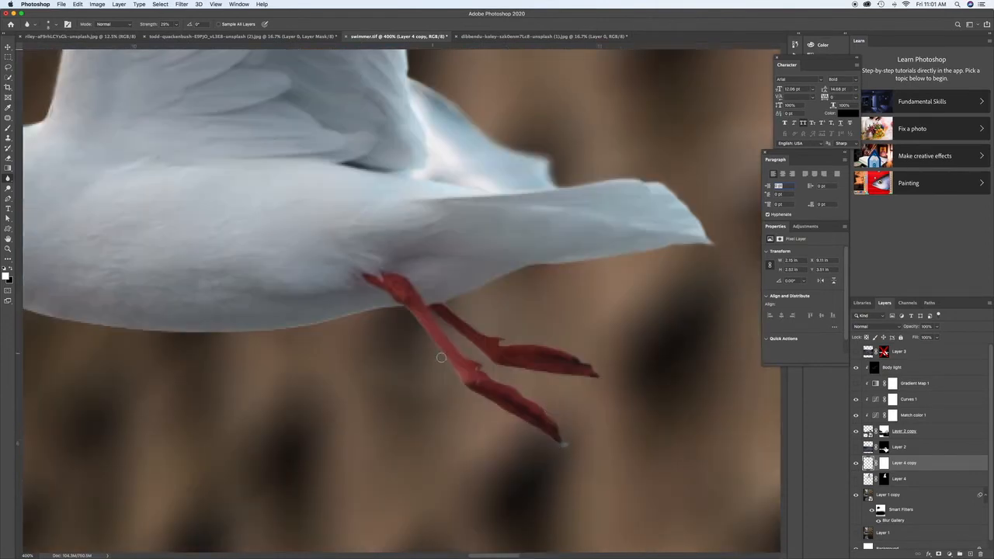
left_click_drag(311, 330, 420, 358)
left_click_drag(302, 366, 420, 389)
left_click_drag(358, 350, 526, 419)
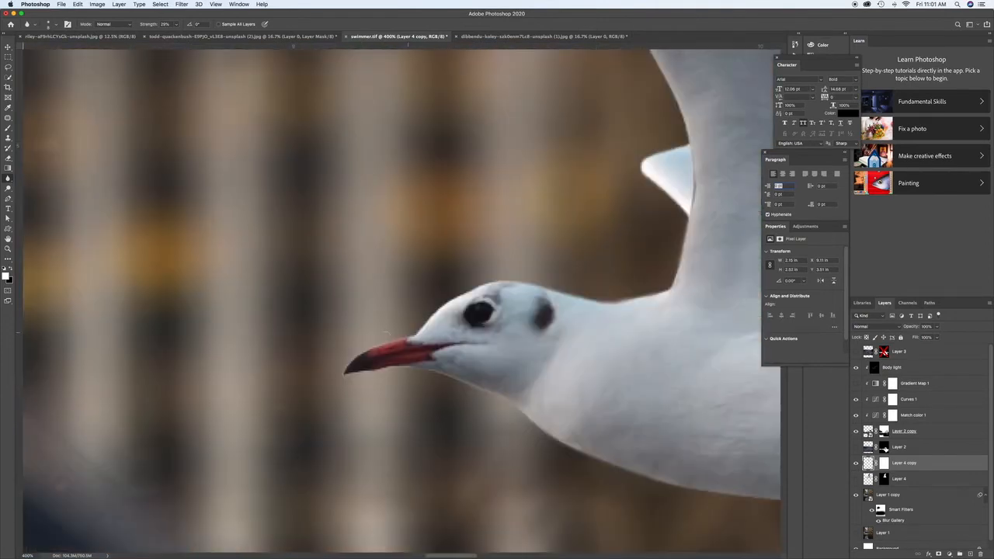
key("ctrl+0")
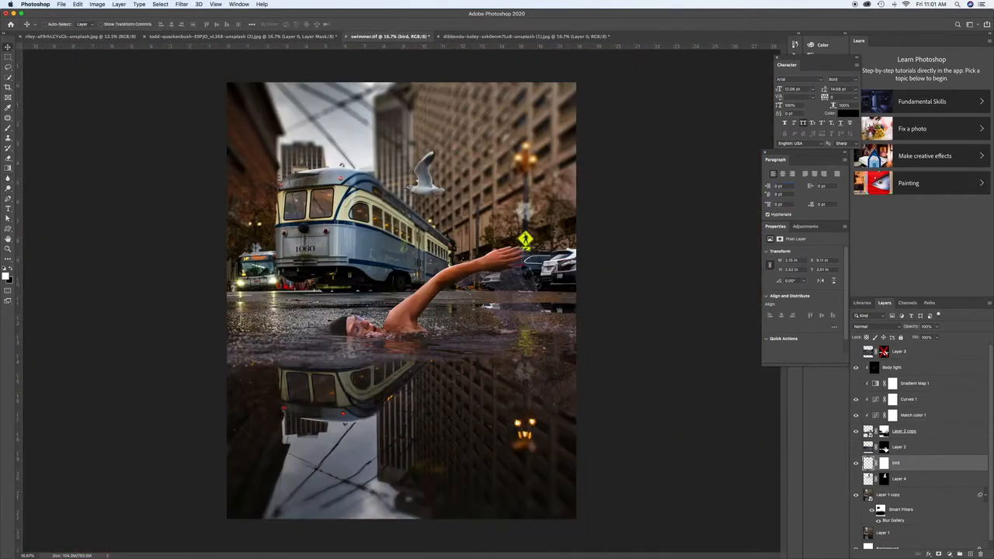
Step: Add a clipped Curves adjustment to the bird and auto-correct it with Find Dark & Light Colors, custom shadow and highlight targets and Snap Neutral Midtones
left_click(949, 554)
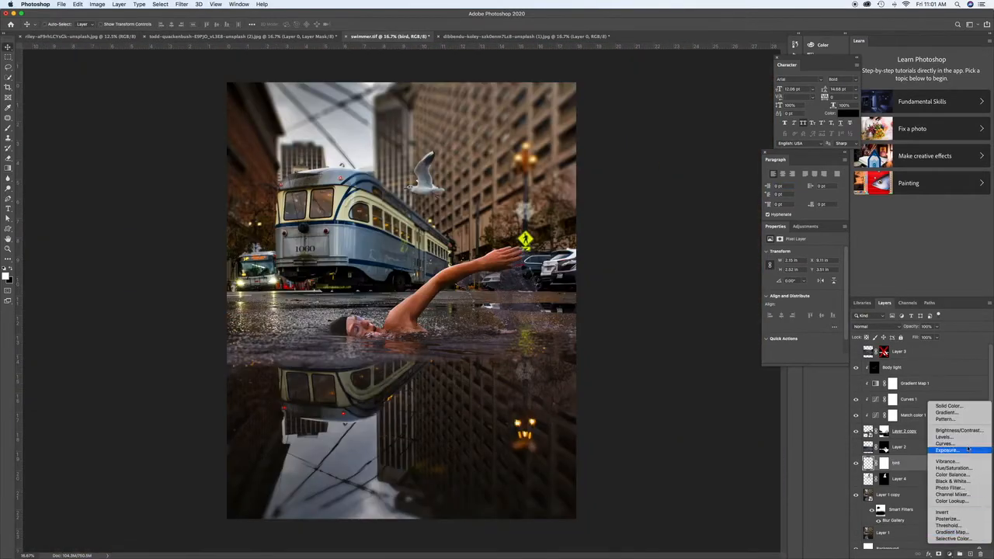
left_click(945, 443)
left_click(832, 262, "alt")
left_click(662, 185)
key("Return")
left_click(663, 209)
left_click_drag(728, 241, 727, 208)
key("Return")
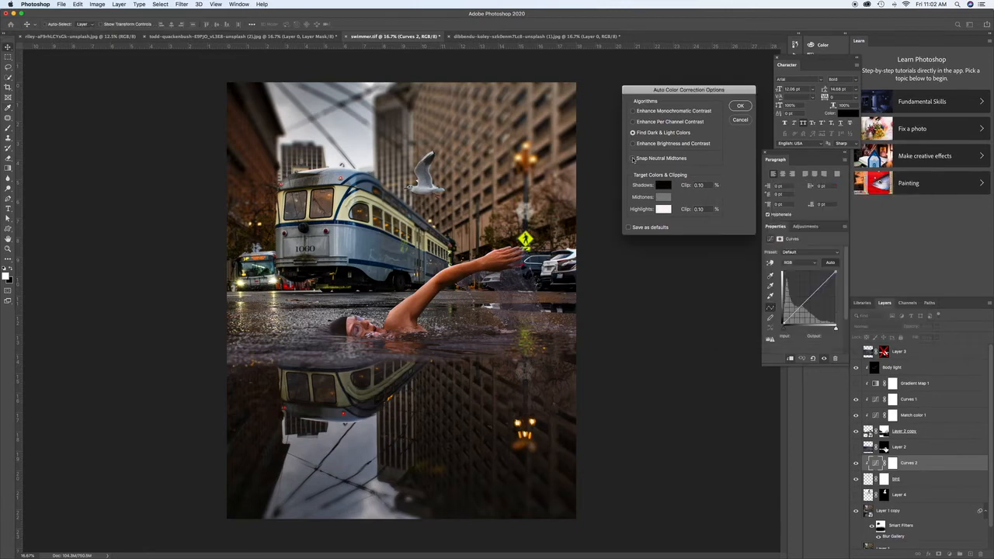
left_click(633, 158)
left_click(740, 106)
left_click(555, 179)
Step: Group the Curves 2 adjustment with the bird layer and name the group bird
left_click(855, 465)
left_click(922, 479, "shift")
key("super+g")
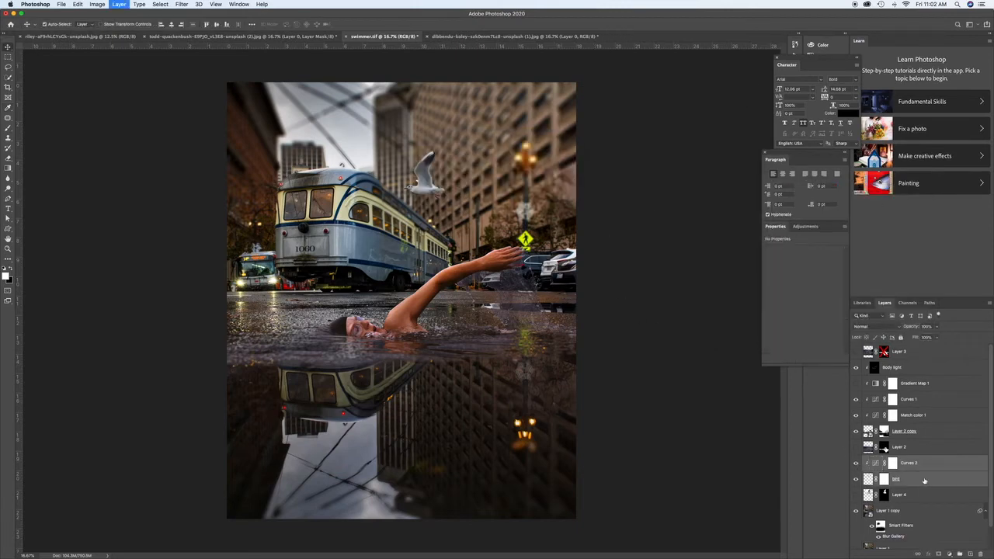
double_click(883, 459)
type("bird")
key("Return")
Step: Duplicate the bird group down into the water below the original and flip the copy vertically as a reflection
left_click_drag(428, 182, 429, 448)
key("super+t")
right_click(427, 447)
left_click(450, 549)
key("Return")
Step: Convert the bird copy reflection to a smart object and apply a Gaussian Blur of about 1.6 pixels
right_click(885, 462)
left_click(877, 342)
left_click(181, 4)
left_click(311, 127)
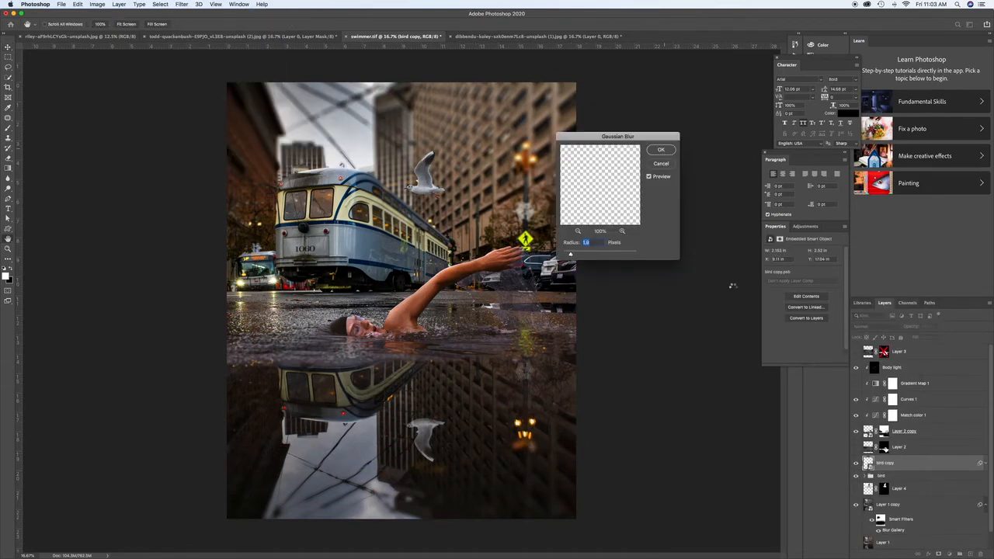
left_click(661, 150)
Step: Hide the bird copy reflection layer
key("super+minus")
key("super+minus")
key("super+minus")
key("super+equal")
key("super+equal")
left_click(855, 463)
Step: Group the layers from Body light down to Layer 2 copy and name the group swimmer
left_click(893, 367)
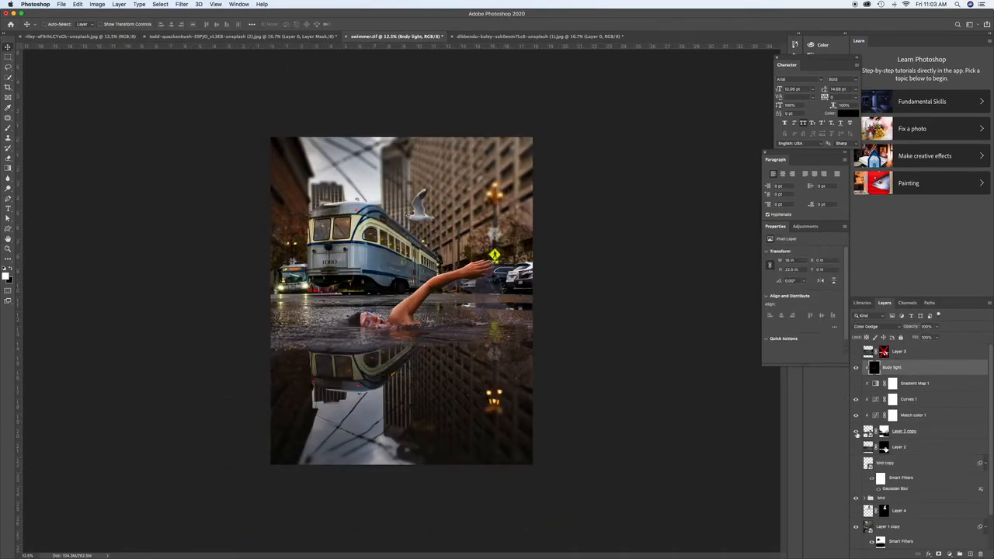
left_click(893, 430, "shift")
key("super+g")
type("wimmer")
key("Return")
Step: Duplicate the swimmer group and place the copy below the original in the layer stack
left_click(865, 364)
left_click(864, 365)
key("super+j")
left_click_drag(891, 364, 890, 378)
Step: Flip the swimmer copy vertically and move it down into the water as the swimmer's reflection
key("super+t")
right_click(488, 315)
left_click(511, 457)
left_click_drag(420, 268, 419, 354)
key("Return")
Step: Convert swimmer copy to a smart object and reduce its fill to about 43%
right_click(930, 374)
right_click(964, 374)
left_click(943, 339)
left_click_drag(937, 338, 905, 346)
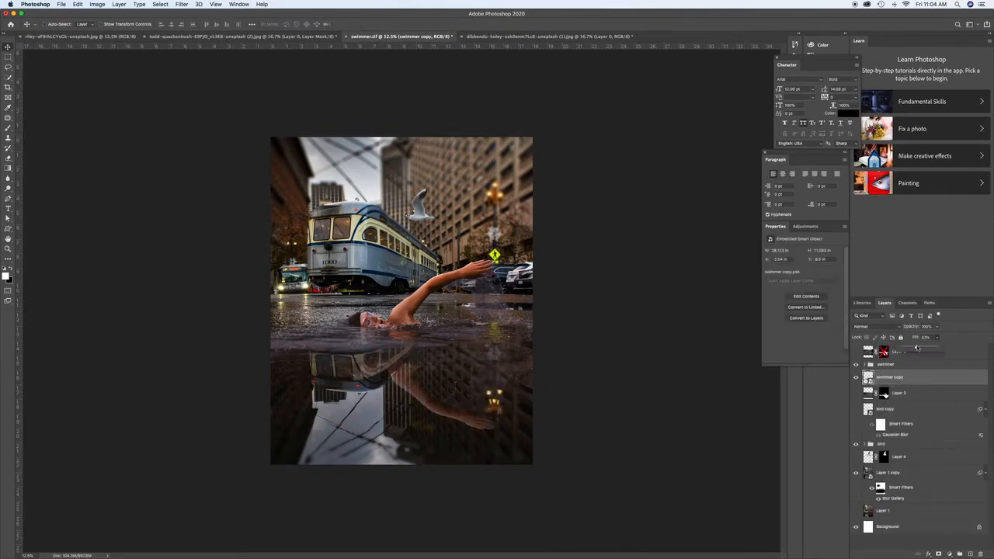
Step: Open the contents of the swimmer copy smart object and close that document again
double_click(869, 378)
key("super+w")
key("Return")
Step: Step through the blend modes on the swimmer copy reflection layer
key("shift+plus")
key("shift+plus")
key("shift+plus")
key("shift+plus")
key("shift+plus")
key("shift+plus")
key("shift+plus")
key("shift+plus")
Step: Add a Curves adjustment clipped to swimmer copy and lower its midtones to darken the reflection
key("super+minus")
key("super+minus")
key("super+plus")
key("super+plus")
key("super+plus")
left_click(949, 553)
left_click(951, 450)
key("alt+super+g")
left_click_drag(805, 310, 813, 305)
left_click(867, 394)
key("super+minus")
key("super+minus")
key("super+minus")
key("super+plus")
key("super+plus")
key("super+plus")
Step: Sample a foreground color from the tram and add a Gradient Map adjustment above Layer 3
key("i")
left_click(368, 243)
left_click(873, 353)
left_click(948, 553)
left_click(951, 532)
Step: Set the new Gradient Map's blend mode to Multiply and switch off its visibility
key("v")
key("shift+plus")
key("shift+plus")
key("shift+plus")
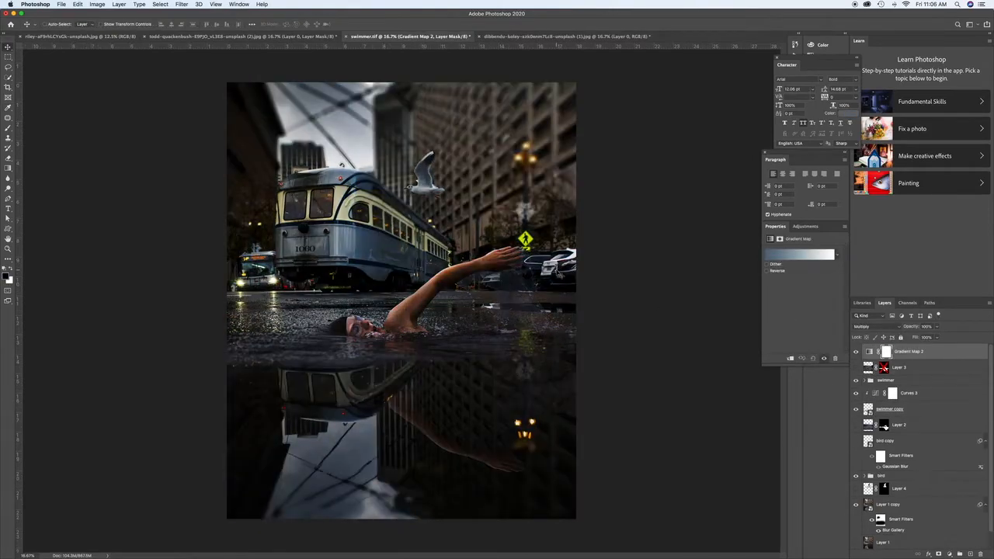
left_click(856, 351)
Step: Try a Color Lookup adjustment with the FoggyNight.3DL table at the top of the layer stack
left_click(949, 553)
left_click(960, 502)
left_click(817, 252)
left_click(825, 351)
Step: Try Multiply, Screen, Overlay and further blend modes on the Color Lookup layer and delete it
key("shift+alt+m")
key("shift+alt+s")
key("shift+alt+o")
key("shift+plus")
key("shift+plus")
key("shift+plus")
key("shift+plus")
key("shift+plus")
key("shift+plus")
key("shift+plus")
key("shift+plus")
key("shift+plus")
key("shift+plus")
key("shift+plus")
key("shift+plus")
key("shift+plus")
key("shift+plus")
key("shift+plus")
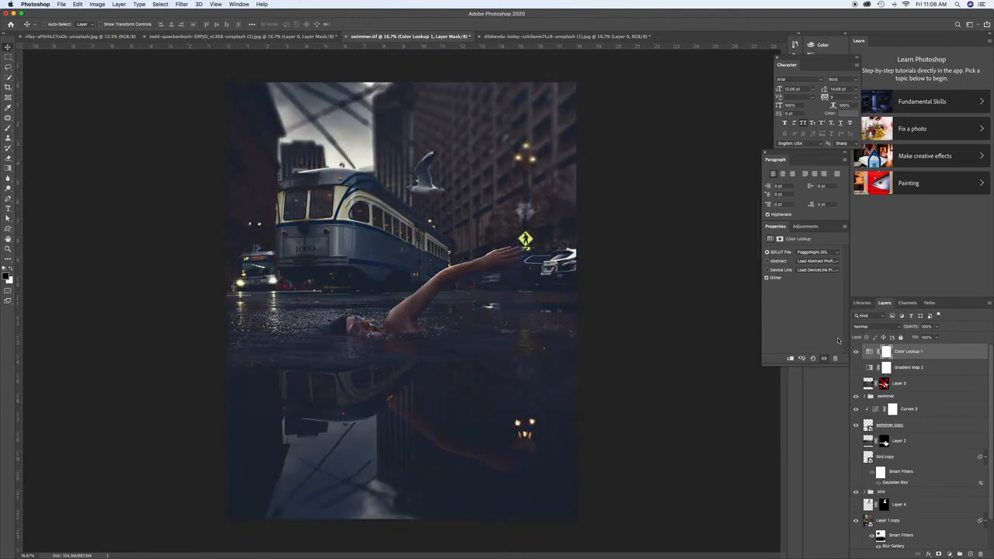
left_click_drag(923, 351, 980, 554)
Step: Add a Curves adjustment above Gradient Map 2 with midtone input 118 raised to output 143, and toggle the Gradient Map's visibility
left_click(855, 352)
left_click(949, 554)
left_click(950, 443)
left_click_drag(809, 298, 807, 293)
left_click(856, 367)
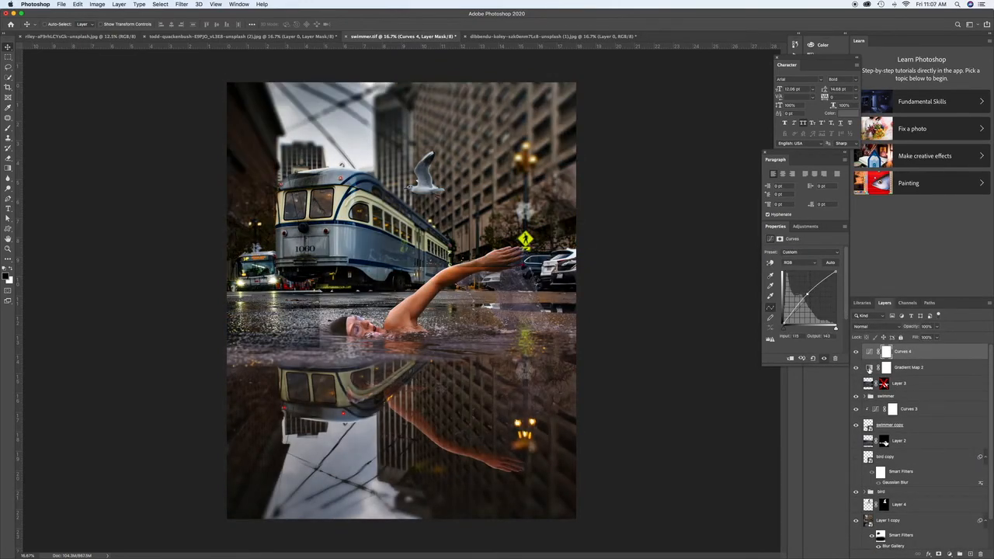
Step: Reduce the fill of Gradient Map 2 and compare the image with and without the effect
left_click(855, 352)
left_click(856, 352)
left_click(908, 367)
left_click_drag(936, 337, 920, 350)
left_click(855, 367)
left_click(855, 367)
Step: Raise the Curves 4 midtone point slightly higher and compare the image with Gradient Map 2 toggled
left_click(869, 352)
left_click_drag(808, 293, 808, 288)
left_click(855, 368)
left_click(855, 368)
Step: Create a new layer named borders above Gradient Map 2
left_click(908, 367)
key("super+shift+n")
type("borders")
key("Return")
key("d")
key("shift+F5")
key("Return")
key("super+z")
Step: Fill the borders layer with gray and apply a Lens Correction vignette with amount -100 and midpoint +50
key("shift+F5")
key("Return")
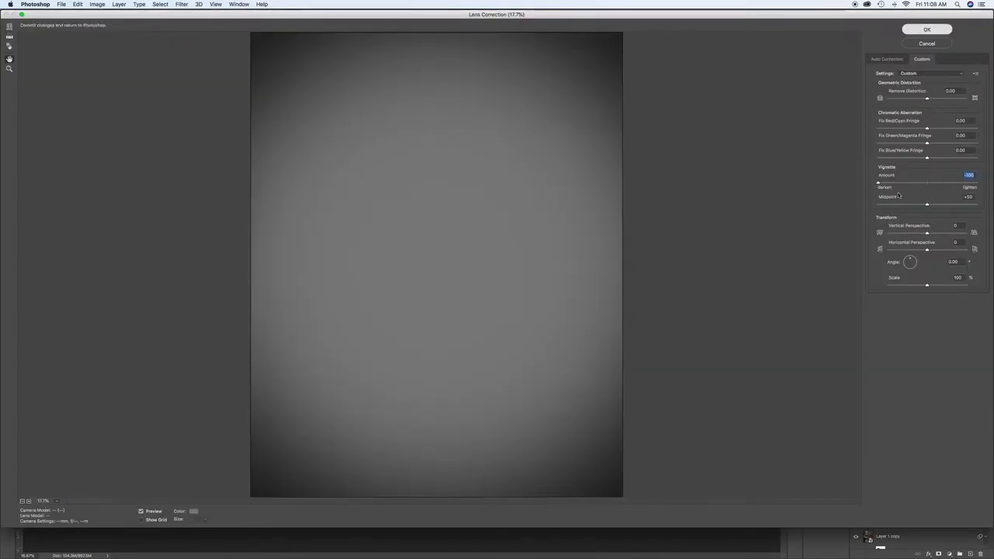
key("Return")
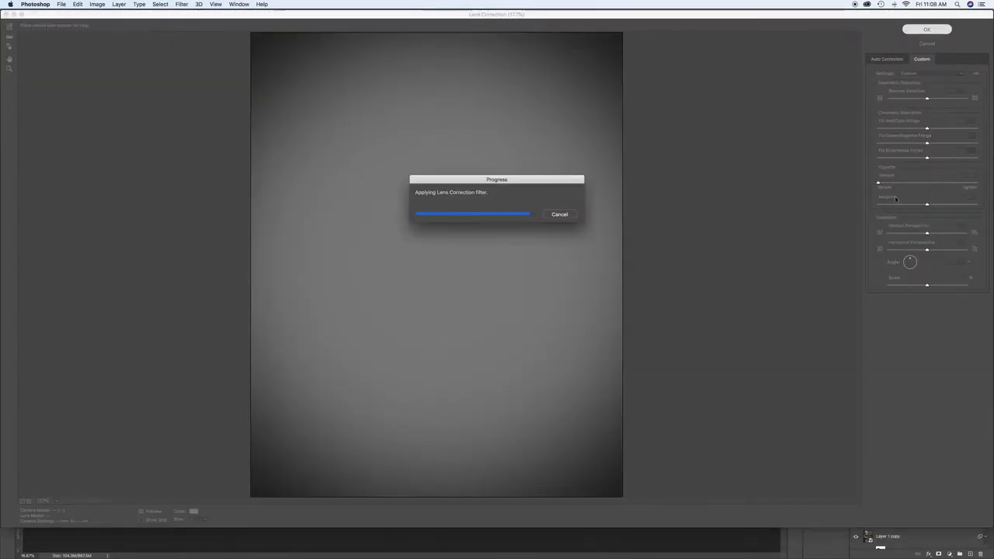
Step: Set the borders layer's blend mode to Multiply so the vignette darkens the composite
key("alt+shift+o")
key("shift+plus")
key("shift+plus")
key("shift+plus")
key("shift+minus")
Step: Move the borders layer above Curves 4 and reduce its opacity to about 44%
left_click(856, 367)
left_click(856, 367)
left_click_drag(867, 367, 867, 351)
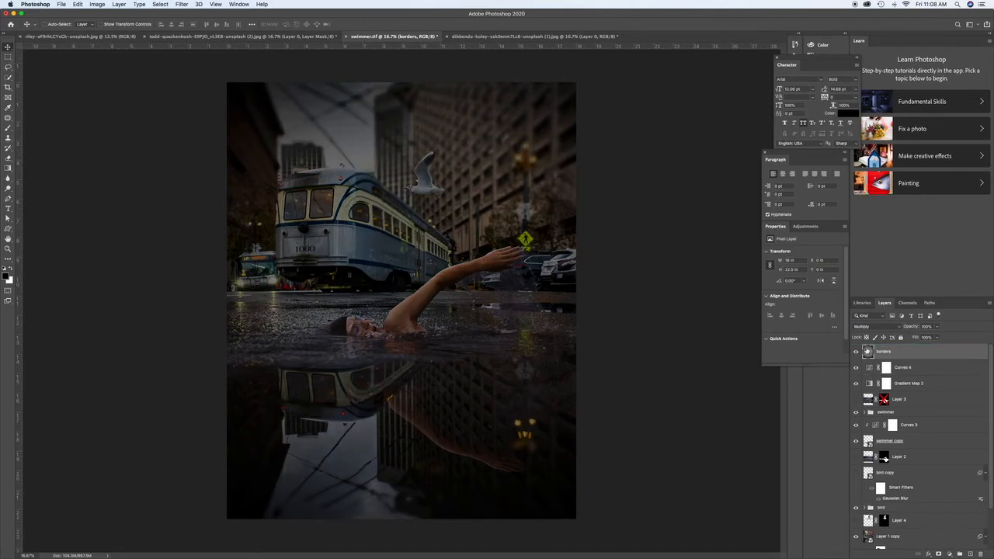
left_click_drag(936, 336, 917, 336)
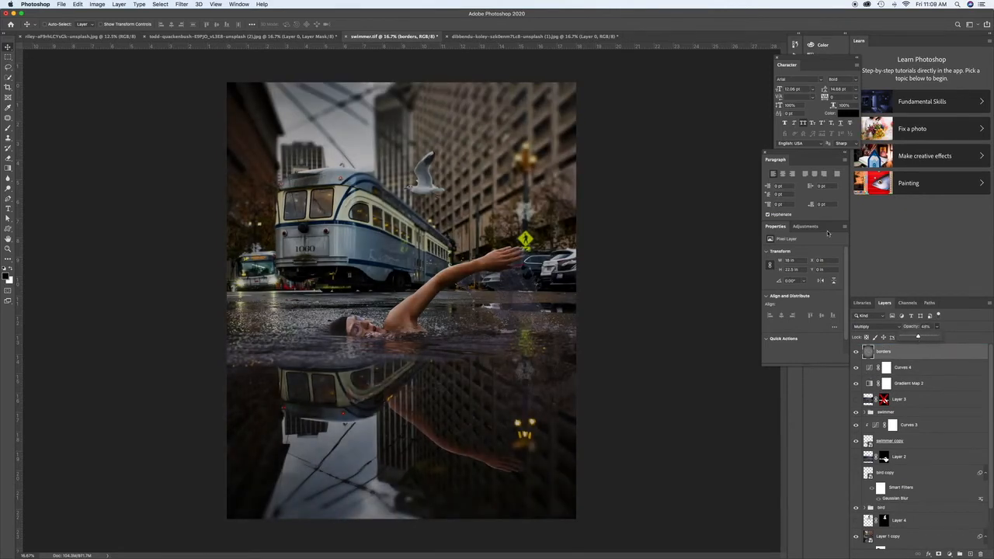
Step: Rename the swimmer copy layer as reflection and blend it as Lighter Color at 50% opacity
double_click(889, 440)
type("reflection")
key("Return")
mouse_move(430, 402)
left_mouse_down()
mouse_move(432, 380)
mouse_move(418, 426)
mouse_move(419, 393)
left_mouse_up()
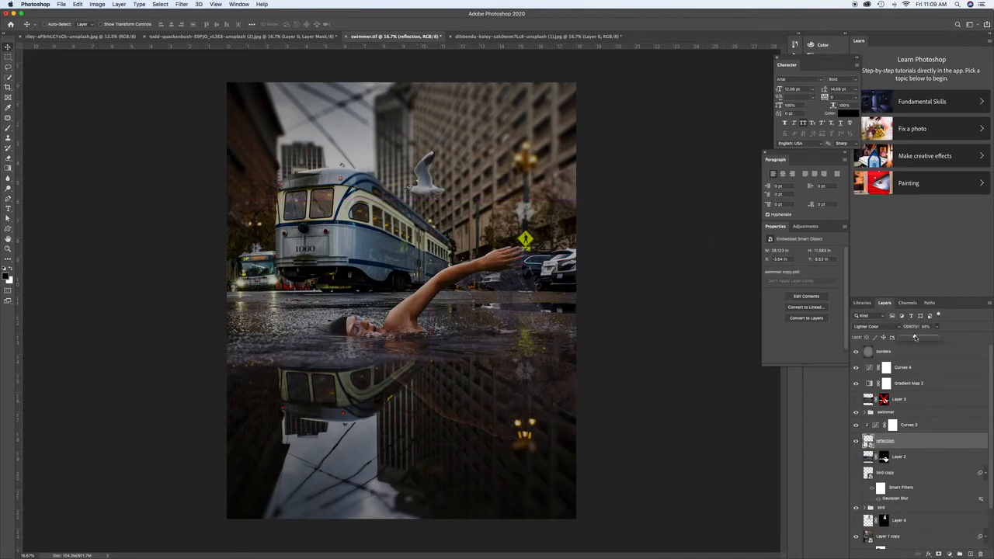
Step: Fine-tune the borders layer's opacity to 43% and save the document
key("super+minus")
key("super+minus")
left_click(881, 351)
left_click_drag(936, 337, 935, 337)
key("super+plus")
key("super+plus")
key("super+plus")
key("super+minus")
key("super+minus")
key("super+s")
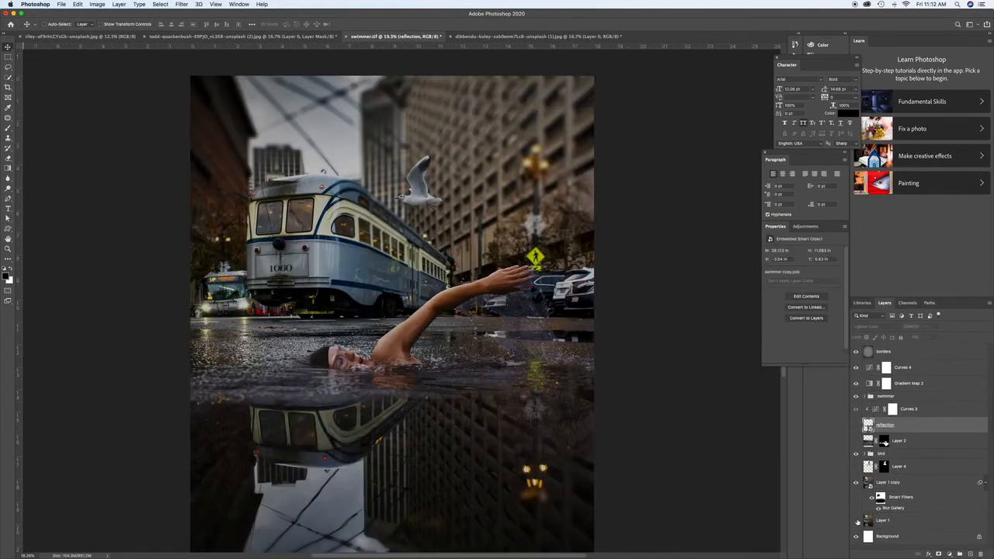
Step: Add a Field Blur pin on the street beside the swimmer and apply the Blur Gallery filter to Layer 1 copy
double_click(892, 507)
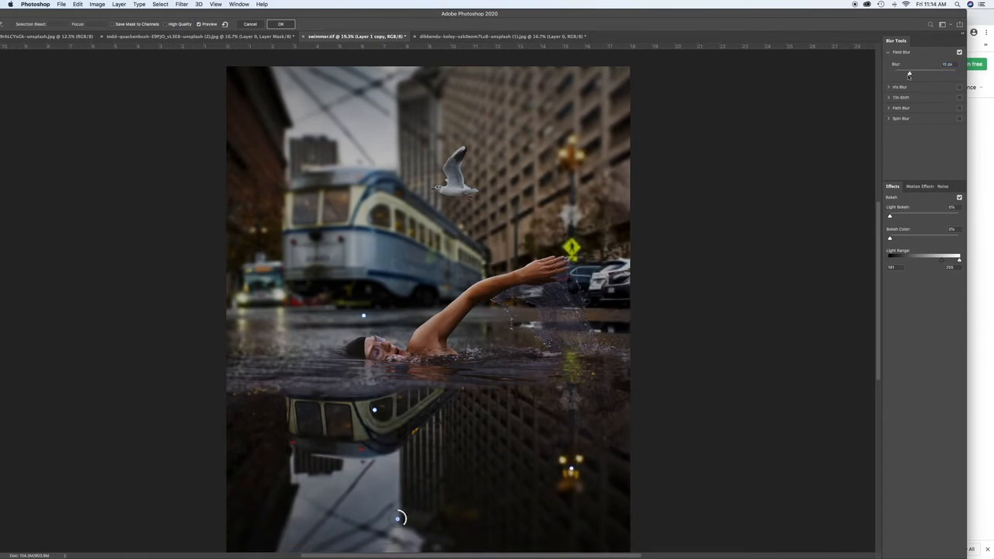
left_click(277, 345)
key("Return")
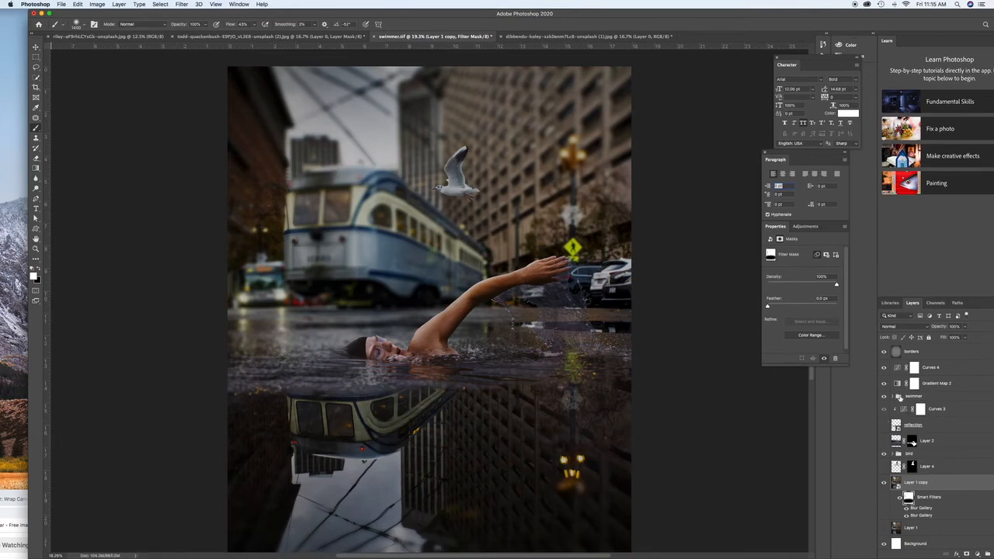
Step: Add a layer mask to the swimmer group and paint black over the water surrounding the swimmer
left_click(897, 396)
left_click(894, 397)
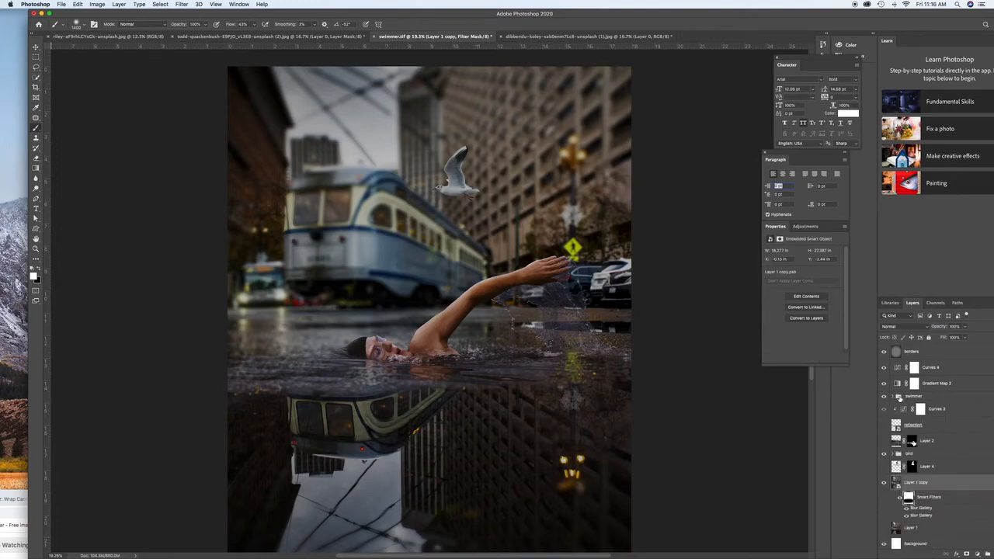
left_click(916, 397)
left_click(966, 554)
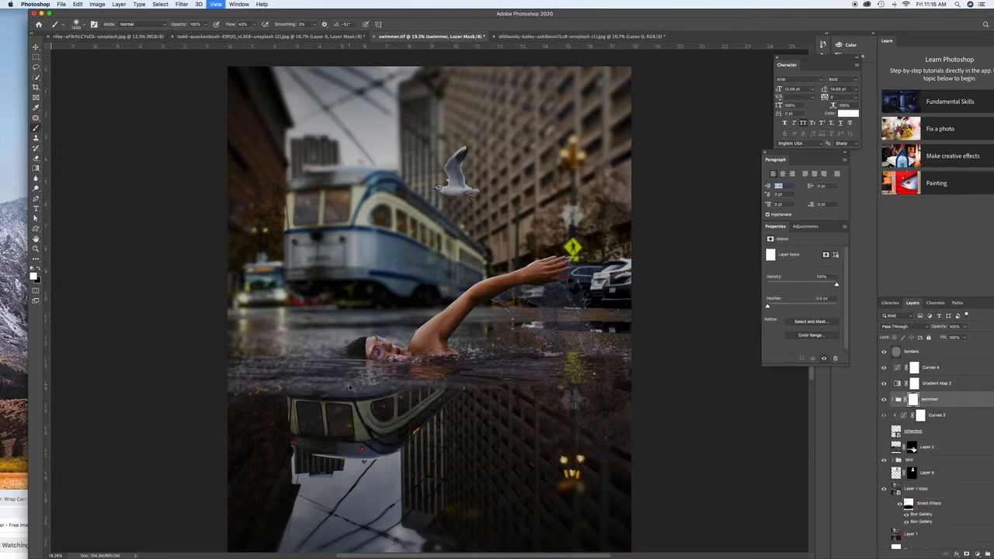
key("super+equal")
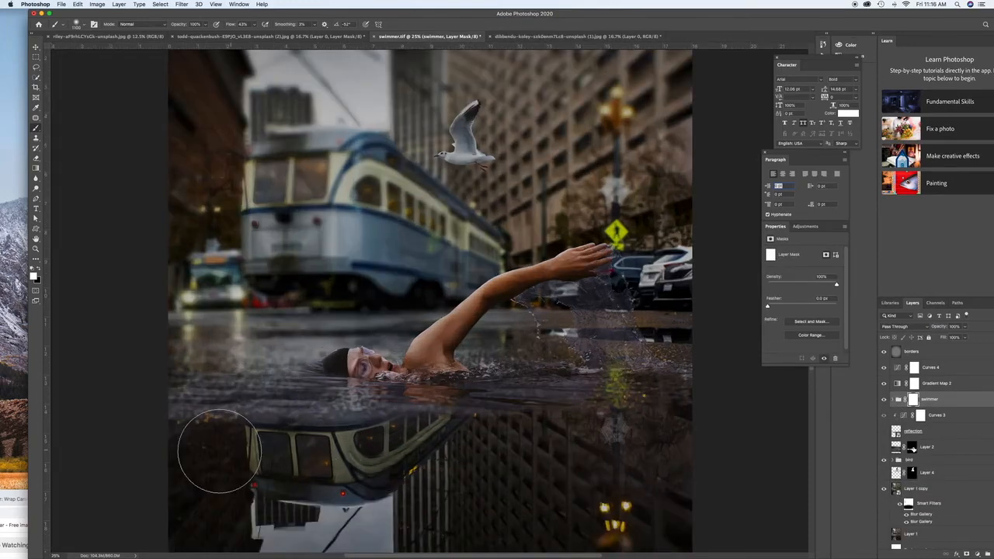
key("x")
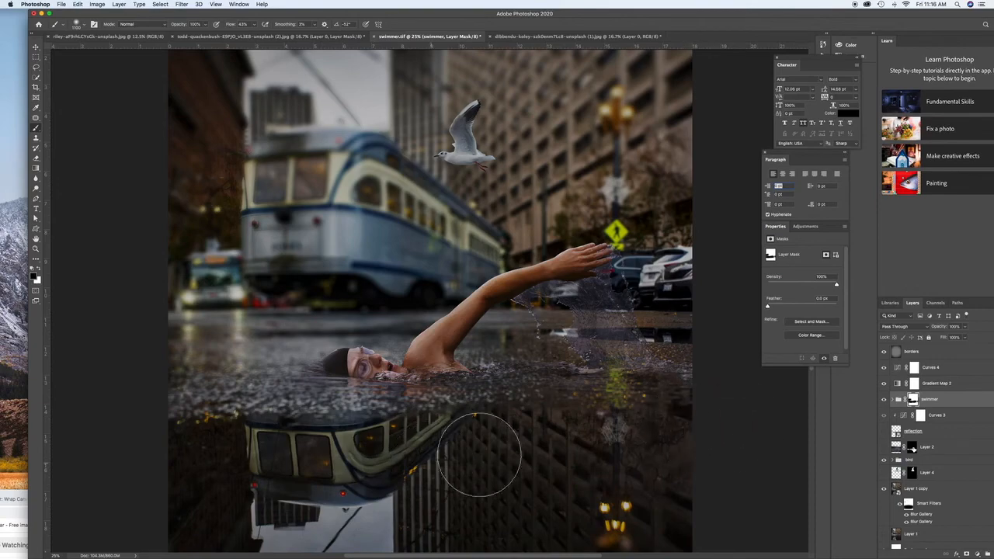
Step: Lower the brush flow to 6% and softly mask the swimmer group's water edge beside the swimmer's cap
key("super+equal")
key("super+equal")
key("super+equal")
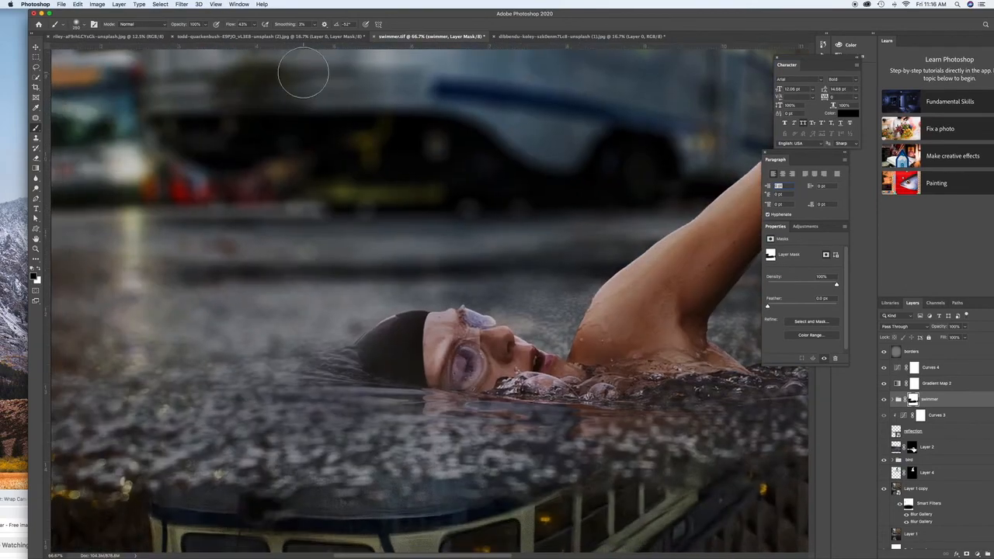
left_click_drag(255, 24, 240, 34)
left_click_drag(314, 336, 317, 346)
key("[")
key("]")
left_click_drag(172, 349, 390, 347)
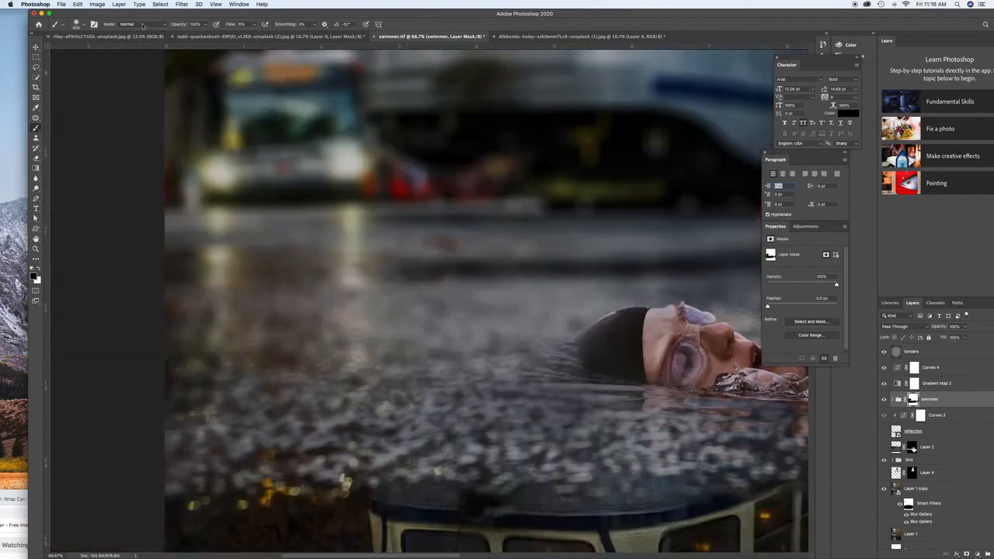
Step: Examine the masked water transition around the swimmer up close and in the full image
left_click_drag(132, 14, 103, 14)
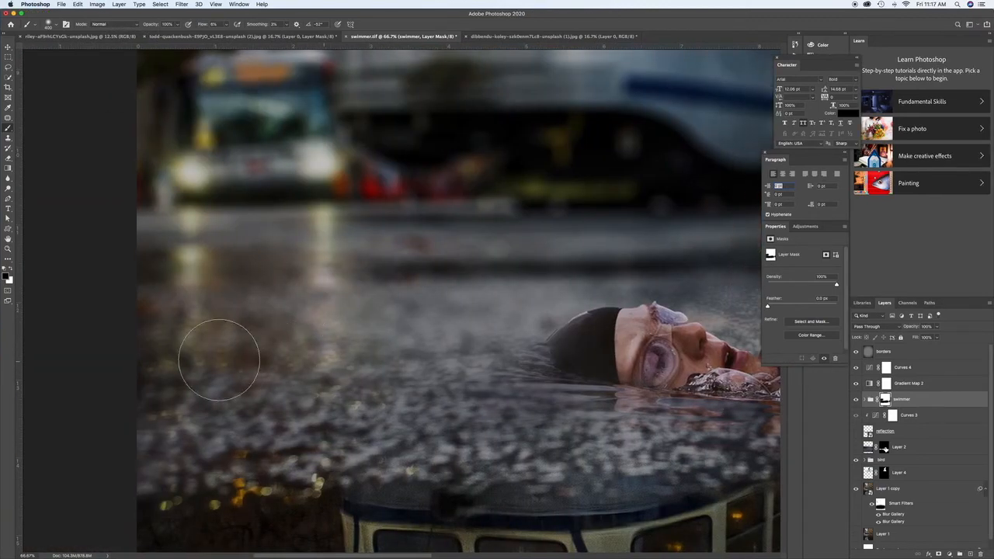
key("super+minus")
key("super+minus")
key("super+minus")
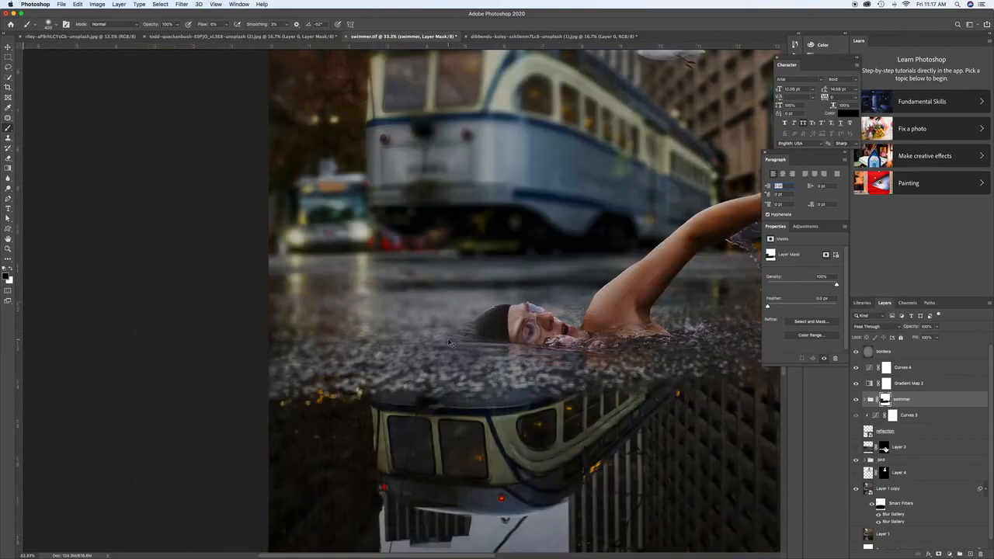
key("super+equal")
key("super+equal")
key("super+minus")
key("super+minus")
key("super+minus")
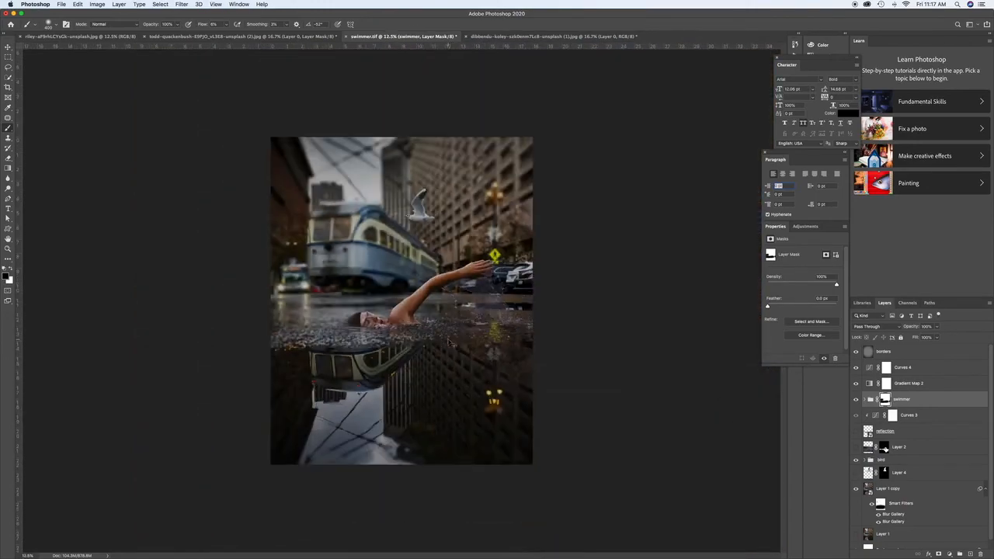
key("super+equal")
key("super+equal")
key("super+minus")
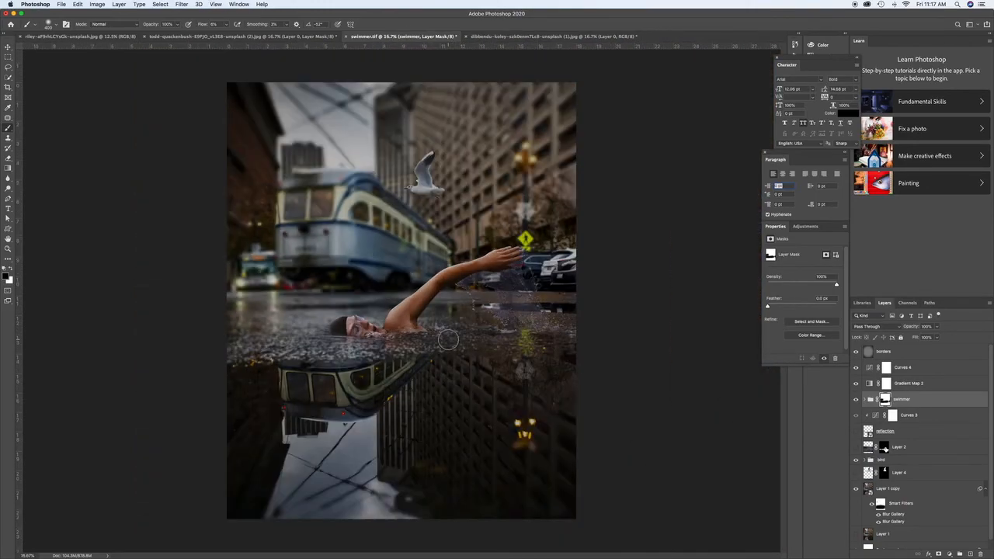
Step: Compare the image with the swimmer group toggled, and hide the bird group
key("v")
left_click(428, 188, "super")
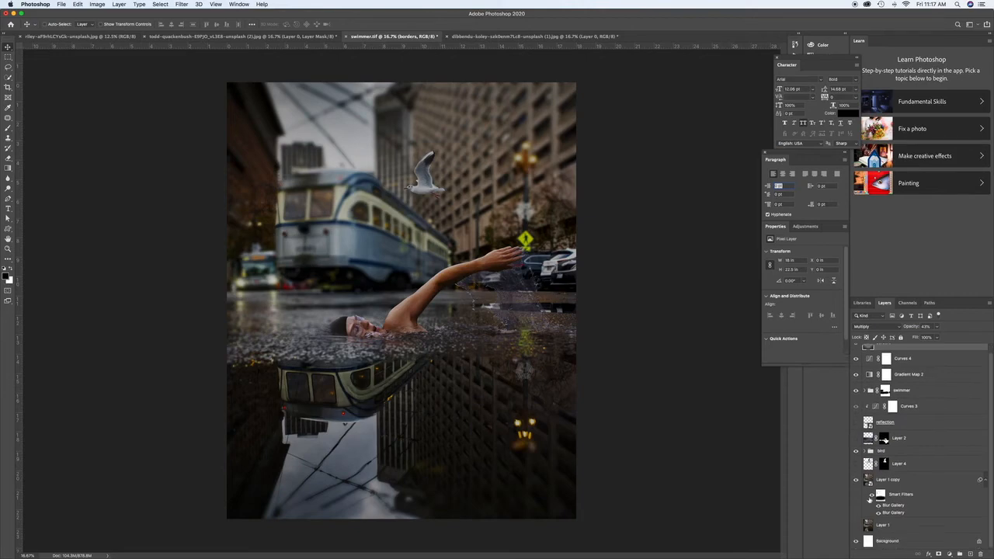
left_click(855, 399)
left_click(856, 399)
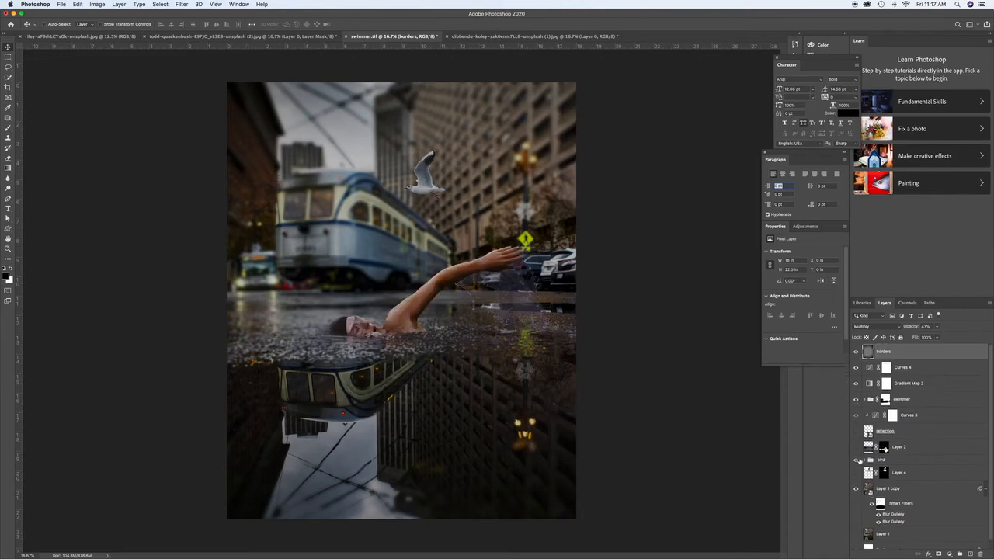
left_click(856, 460)
scroll(902, 503, "down", 1)
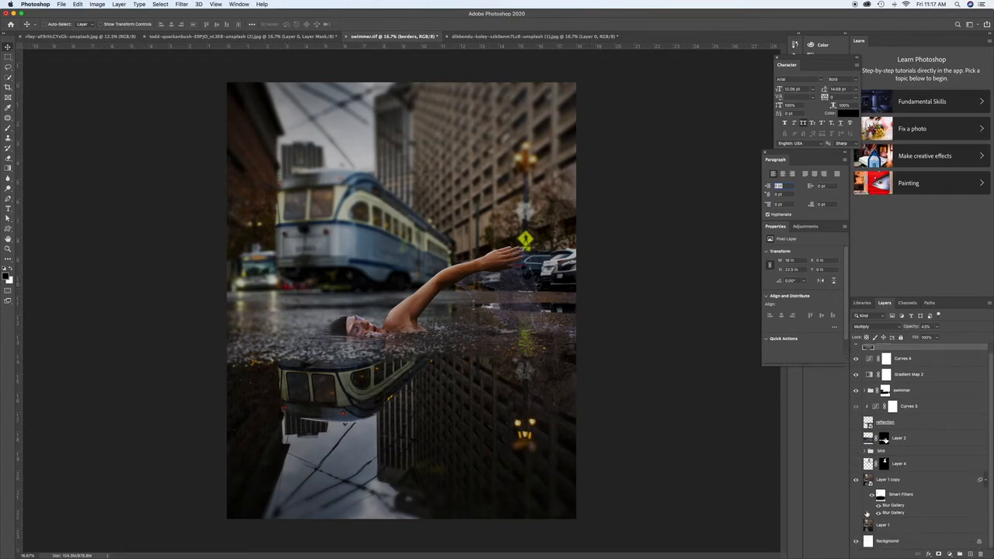
Step: Create a Color Dodge layer named Street lights above Layer 1 copy, filled with neutral black
left_click(869, 481)
key("super+shift+n")
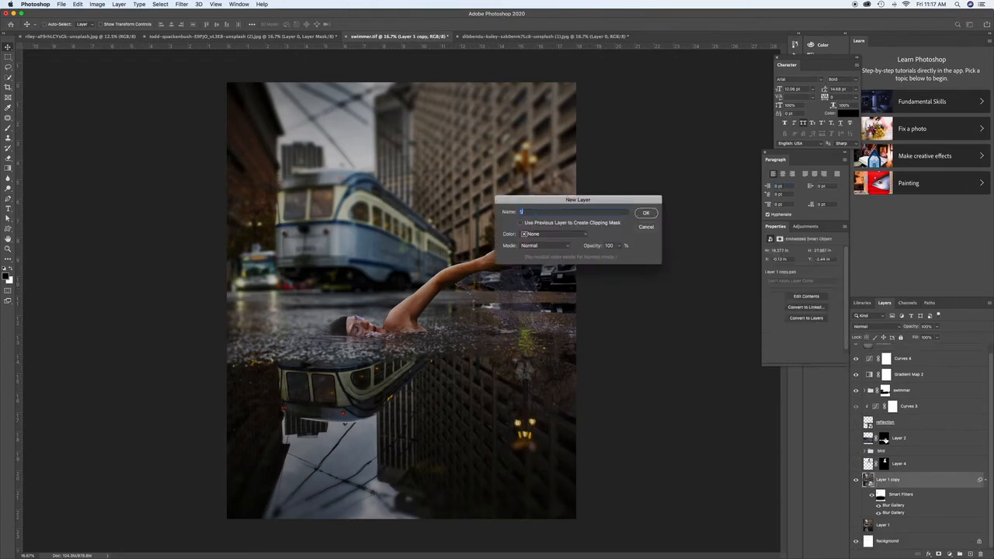
left_click(546, 249)
left_click(544, 316)
left_click(645, 213)
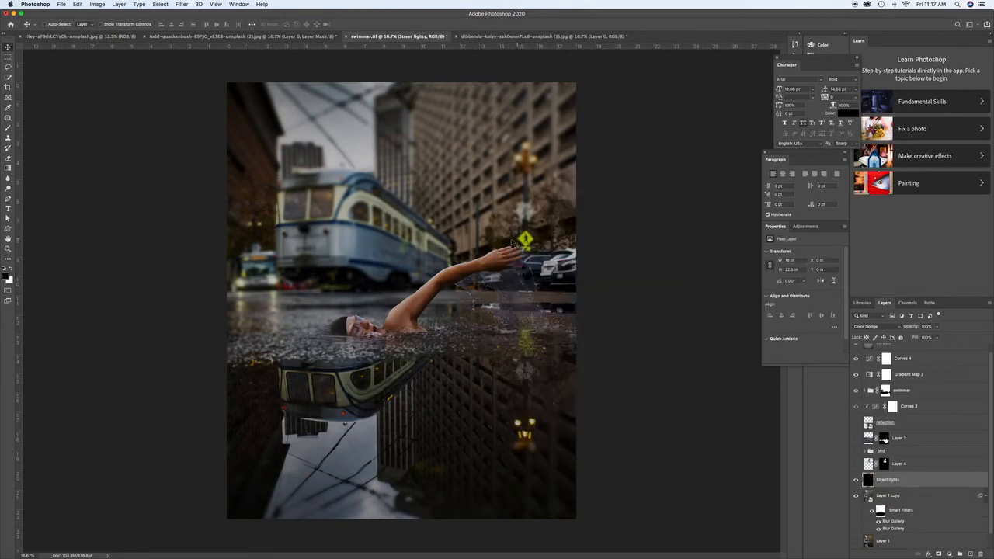
Step: Paint white at 3% flow on the Street lights layer over the bus headlight's reflection on the wet road
key("super+equal")
key("super+equal")
left_click_drag(198, 279, 388, 308)
key("b")
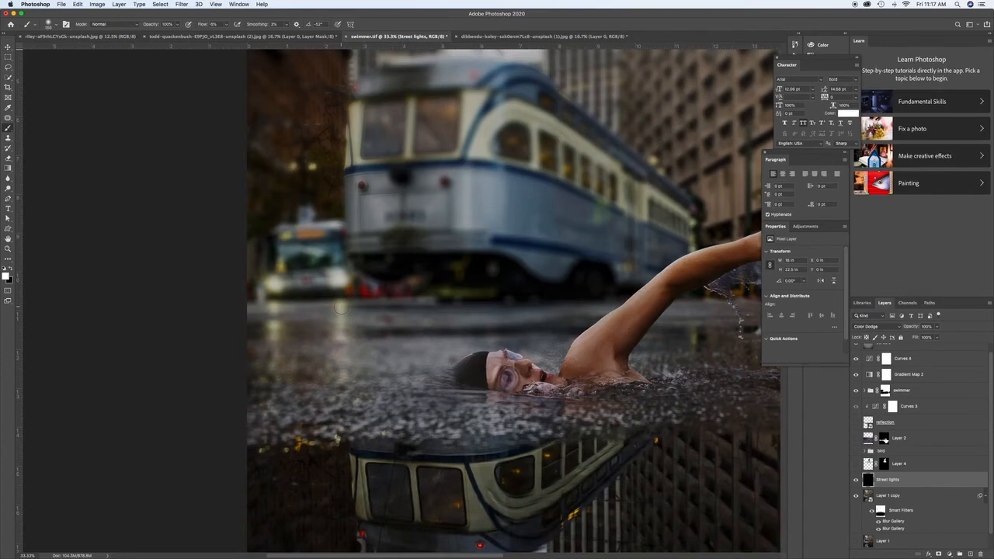
mouse_move(342, 308)
left_mouse_down()
mouse_move(340, 350)
mouse_move(346, 373)
left_mouse_up()
scroll(370, 295, "up", 1)
left_click_drag(311, 174, 404, 123)
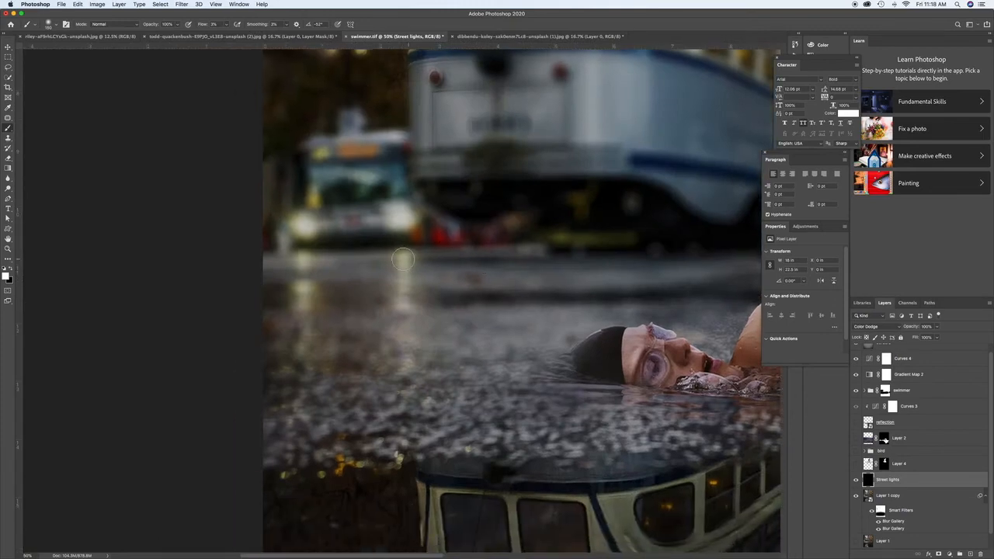
left_click_drag(399, 276, 403, 317)
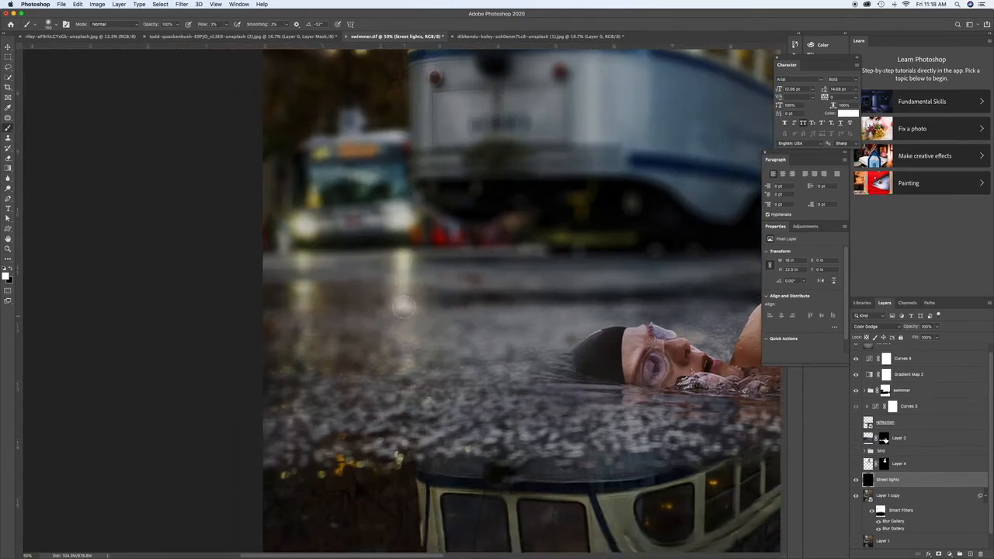
Step: Set the brush opacity to 56% and brighten the other headlight reflection and the bus headlights
key("5")
key("6")
left_click_drag(302, 258, 308, 260)
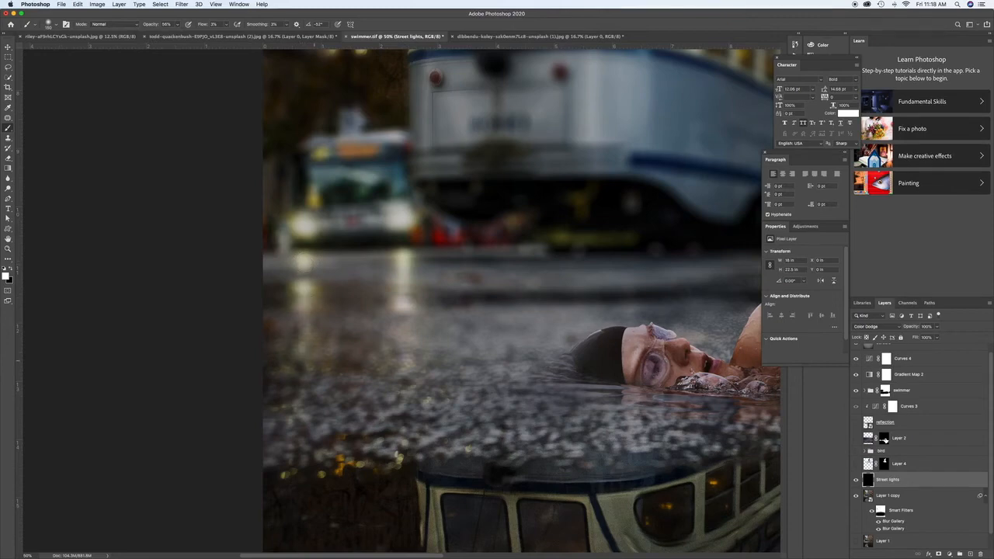
left_click_drag(388, 228, 384, 267)
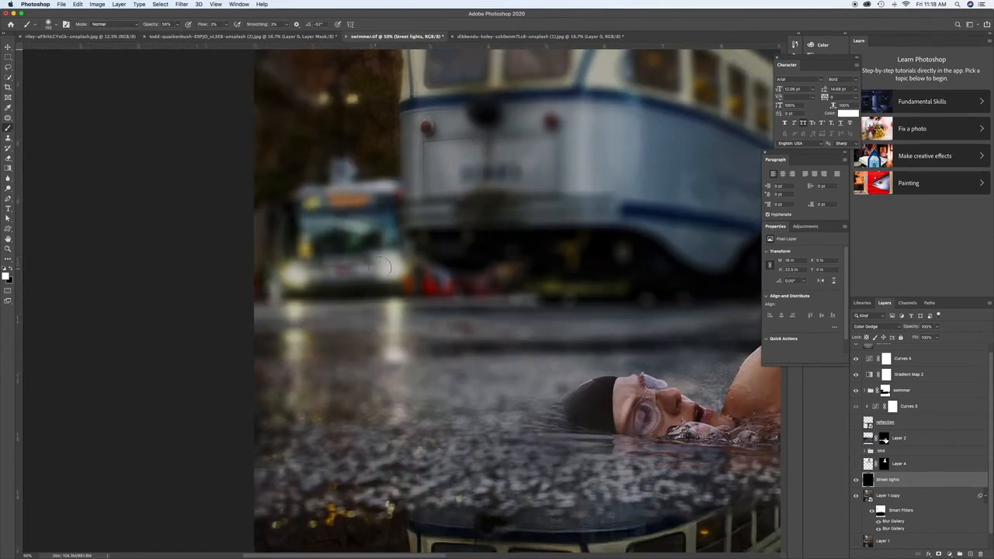
left_click_drag(299, 277, 377, 268)
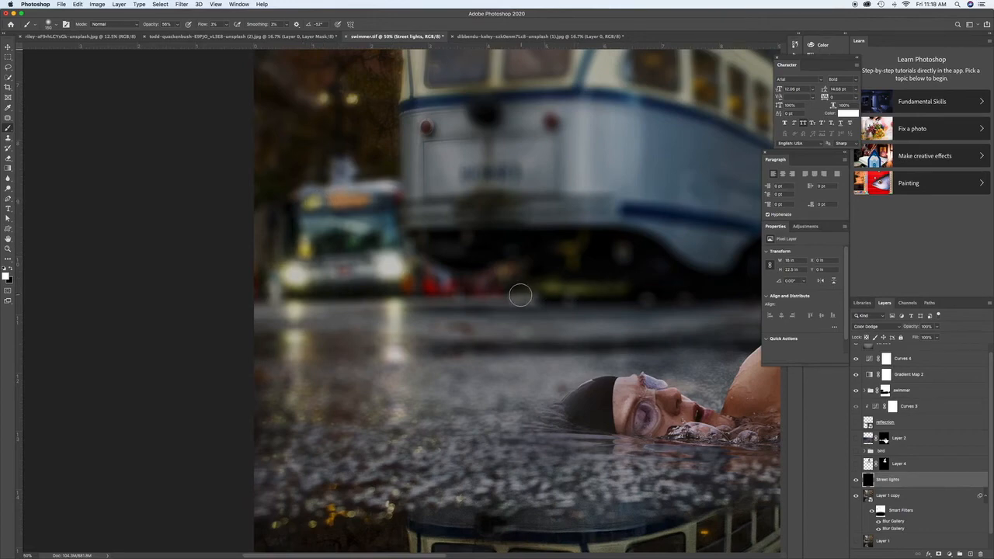
Step: Paint soft highlights on the water below the swimmer's face and over the yellow sign's reflection
mouse_move(601, 190)
left_mouse_down()
mouse_move(572, 302)
mouse_move(532, 284)
mouse_move(620, 254)
mouse_move(523, 247)
mouse_move(575, 267)
mouse_move(536, 221)
mouse_move(590, 233)
mouse_move(583, 215)
mouse_move(560, 326)
left_mouse_up()
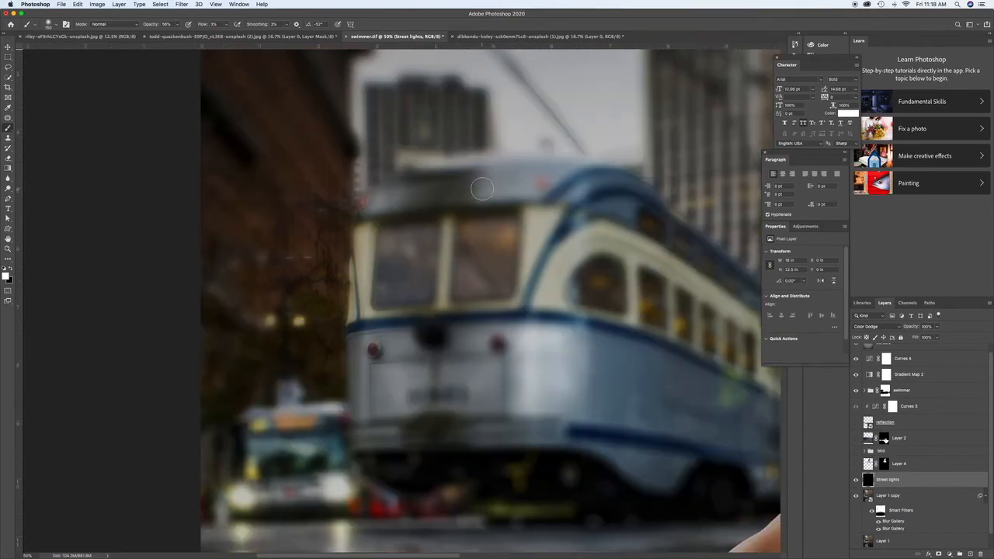
key("super+0")
key("super+plus")
key("super+plus")
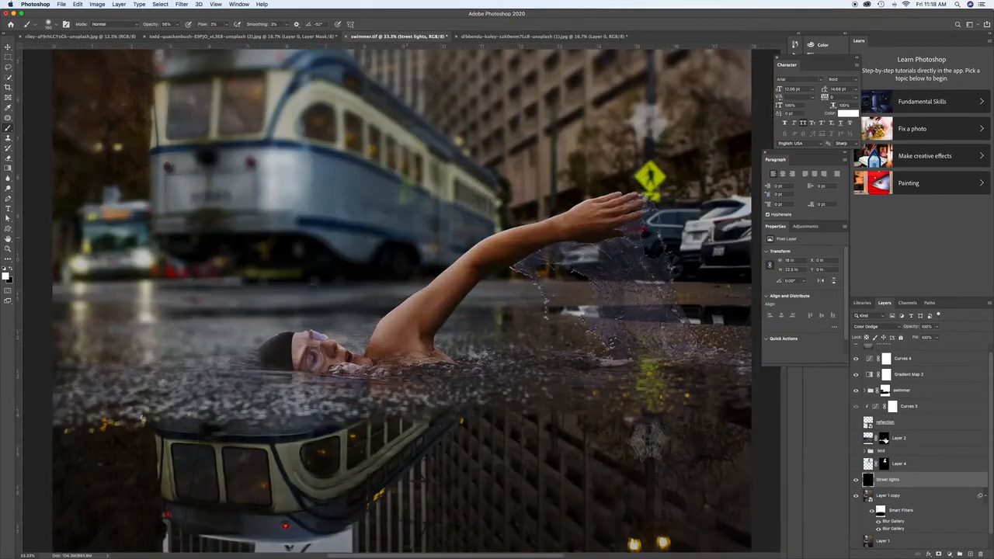
left_click_drag(306, 420, 396, 410)
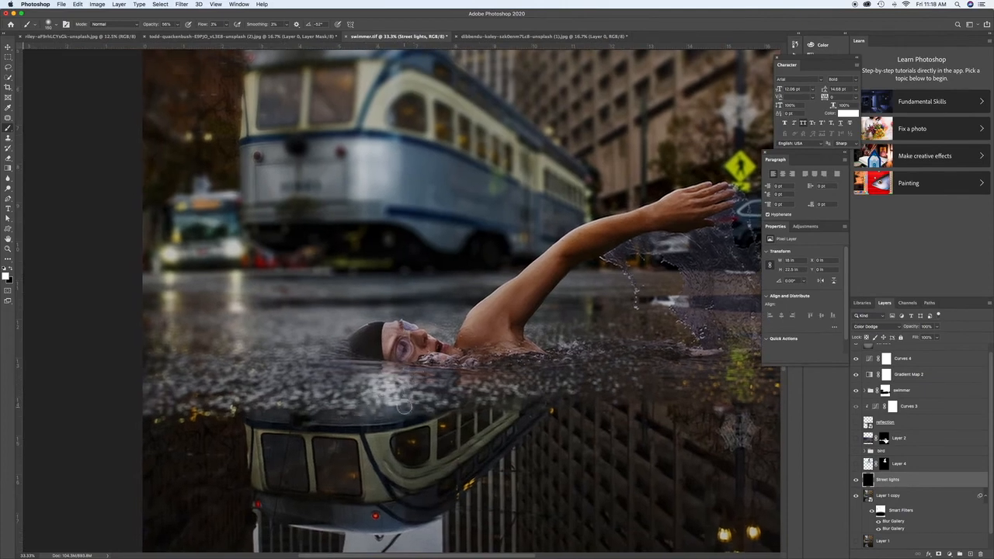
scroll(265, 394, "right", 5)
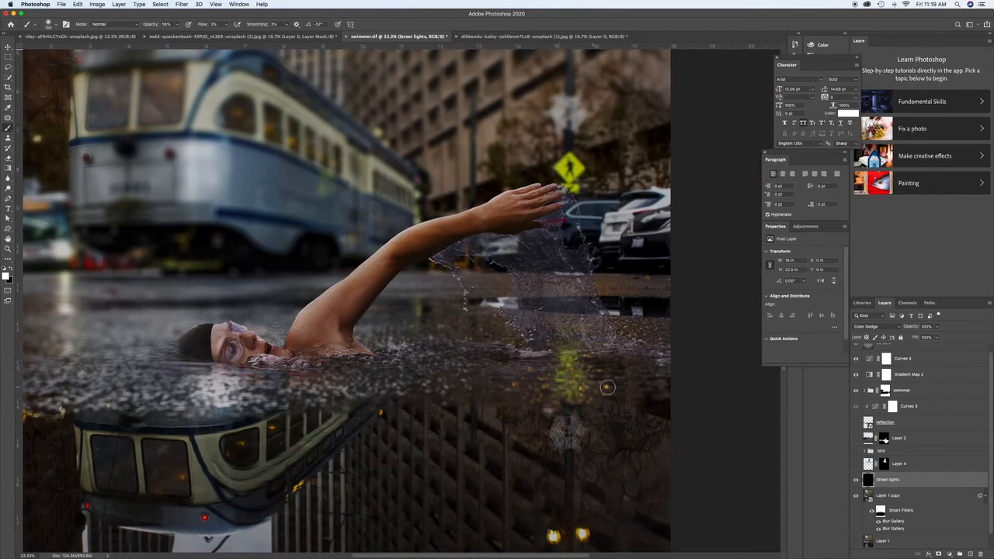
Step: Paint a glow around the reflected street lamps on the Street lights layer
scroll(594, 433, "up", 4)
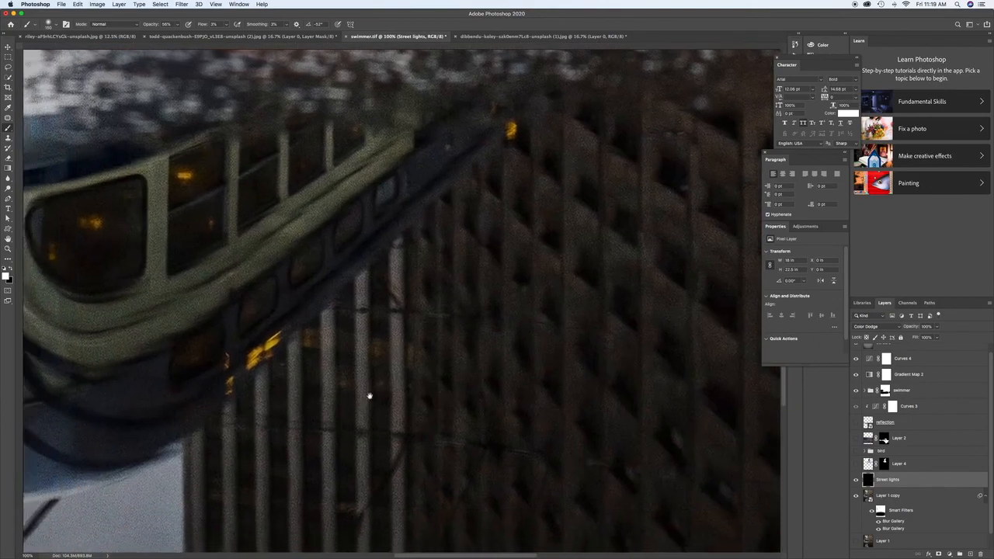
left_click_drag(370, 395, 471, 275)
left_click_drag(641, 424, 233, 309)
left_click_drag(663, 321, 432, 361)
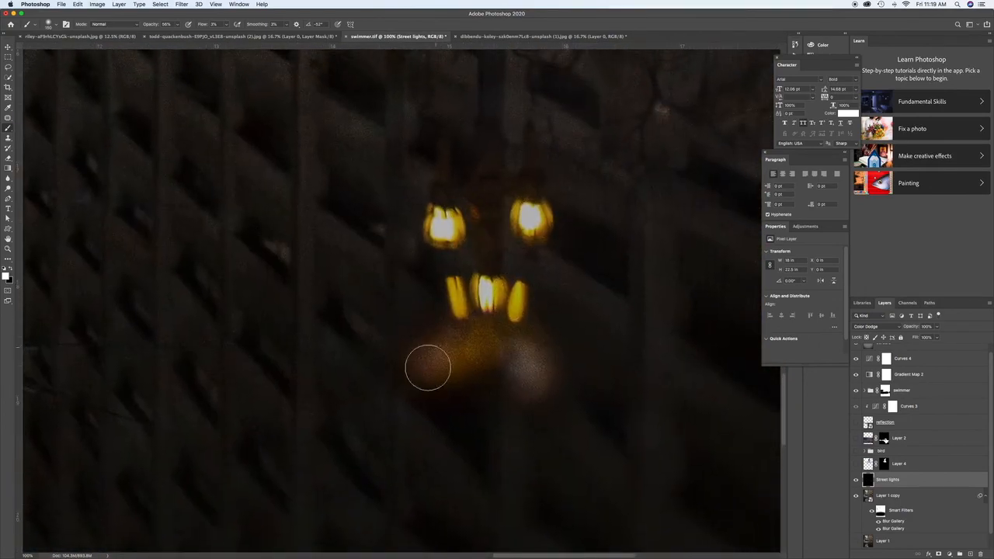
key("super+0")
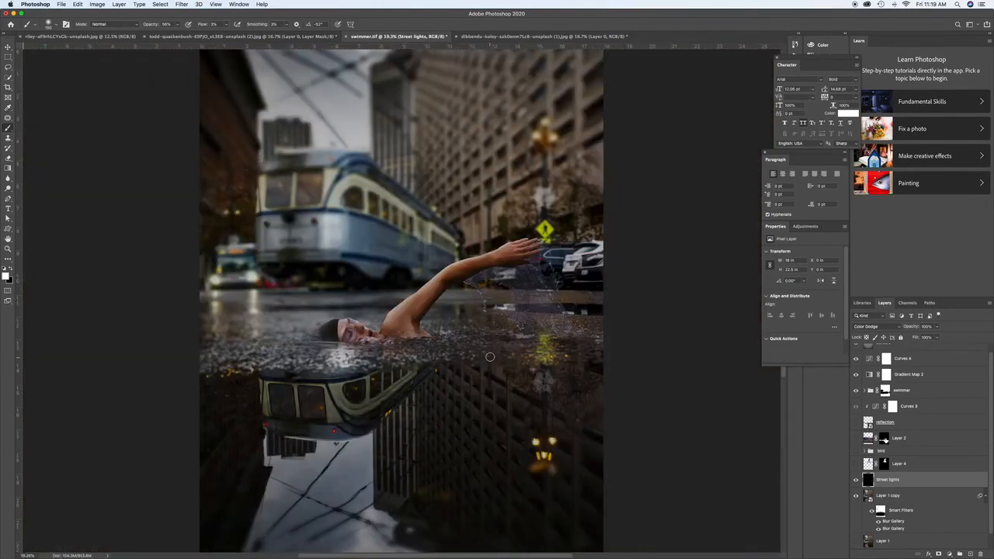
key("super+equal")
key("super+equal")
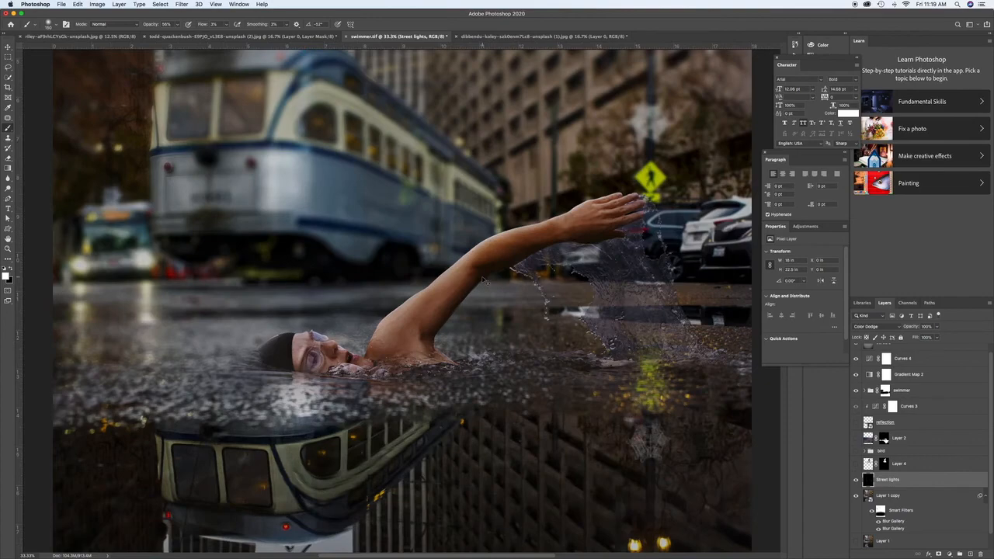
Step: Inspect the swimmer, bus headlights and wet-road reflections up close, and examine the whole composition
scroll(481, 280, "up", 2)
mouse_move(599, 334)
left_mouse_down()
mouse_move(577, 349)
mouse_move(581, 377)
mouse_move(621, 320)
mouse_move(274, 328)
left_mouse_up()
mouse_move(440, 330)
left_mouse_down()
mouse_move(603, 349)
mouse_move(791, 322)
left_mouse_up()
mouse_move(343, 324)
left_mouse_down()
mouse_move(316, 320)
mouse_move(547, 343)
left_mouse_up()
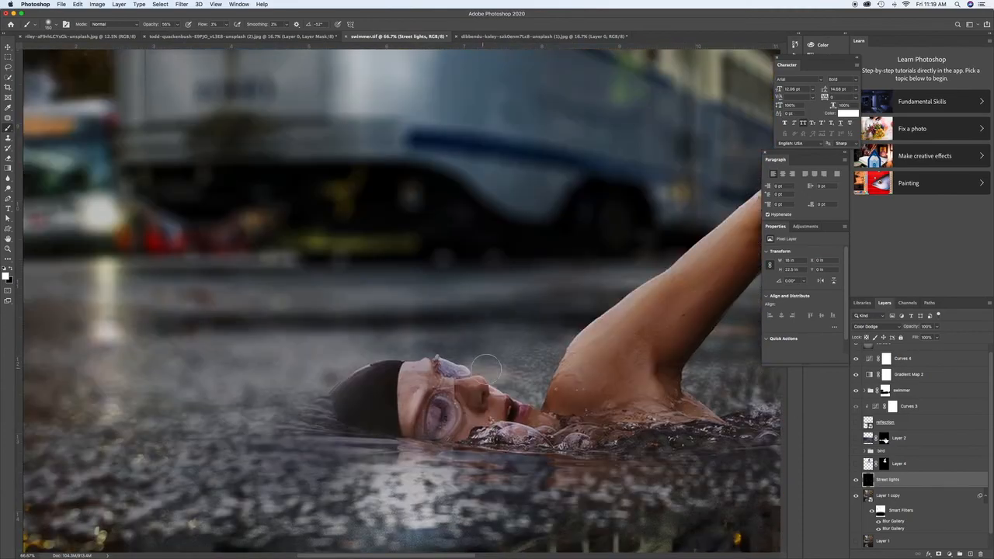
left_click_drag(264, 356, 384, 364)
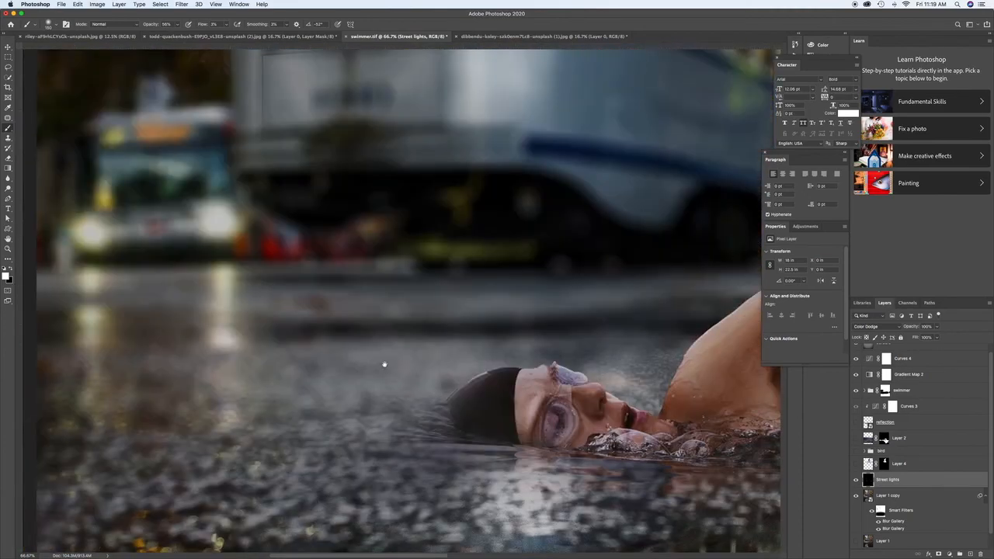
key("super+minus")
key("super+minus")
key("super+minus")
left_click_drag(392, 251, 349, 400)
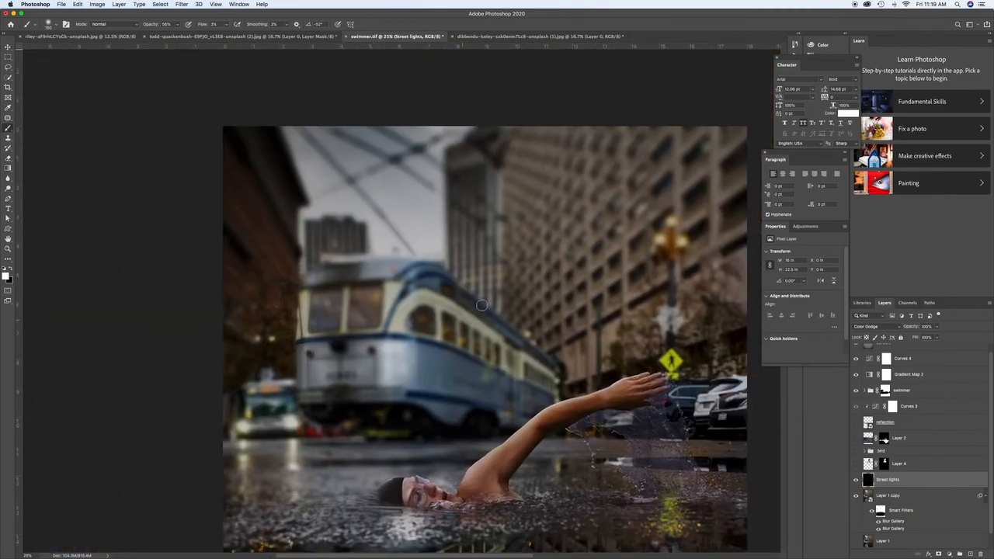
left_click_drag(475, 308, 349, 288)
scroll(349, 288, "down", 2)
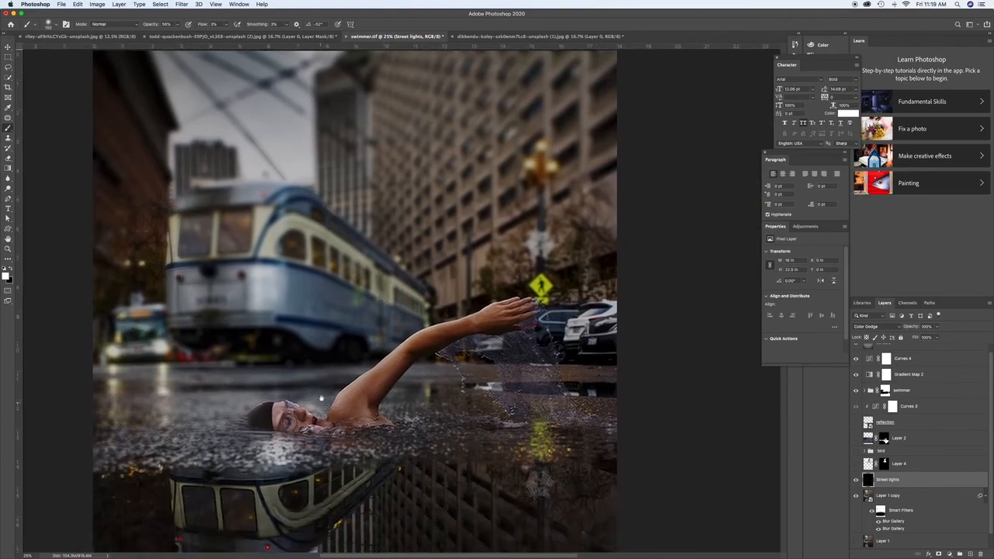
scroll(349, 288, "down", 6)
key("super+minus")
Step: Add a Color Lookup adjustment above the borders layer using the FoggyNight.3DL LUT
left_click(884, 347)
left_click(948, 553)
left_click(956, 496)
left_click(817, 252)
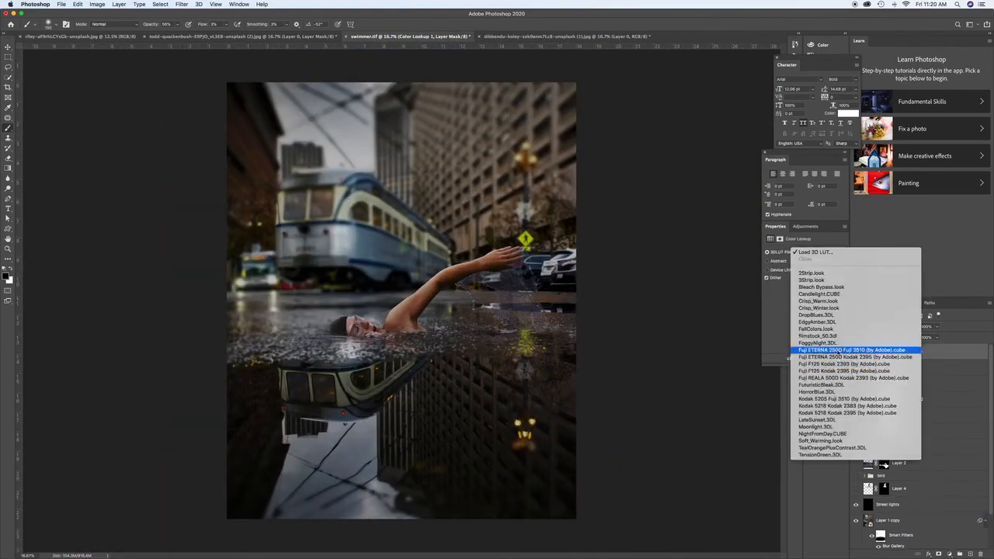
left_click(846, 343)
Step: Try other blend modes on the Color Lookup layer and delete the layer
key("v")
key("super+minus")
key("shift+plus")
key("shift+plus")
key("shift+plus")
key("shift+plus")
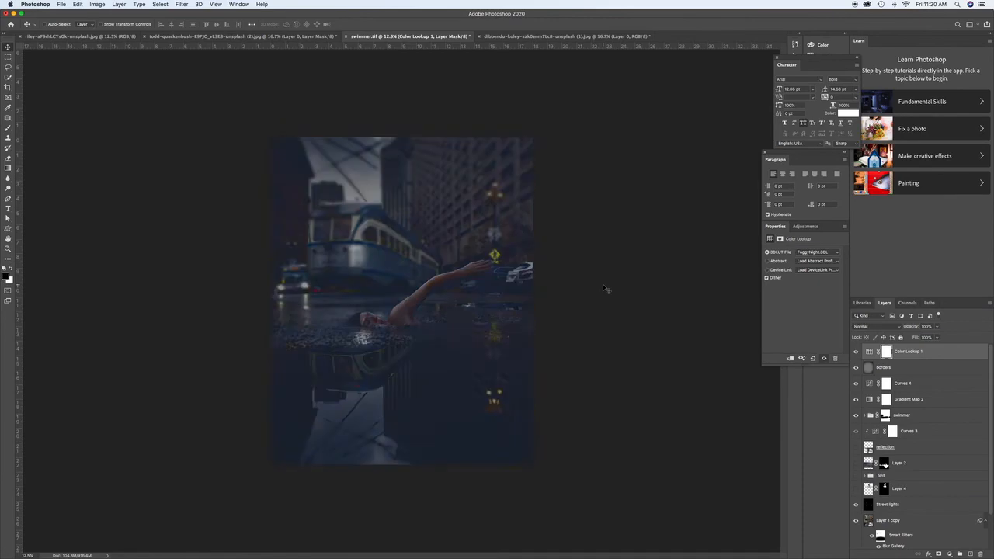
key("BackSpace")
Step: Add an Exposure adjustment layer, shift its setting slightly to brighten the image, and compare the image with and without it
left_click(949, 554)
left_click(951, 439)
left_click_drag(802, 273, 805, 272)
left_click(855, 352)
left_click(856, 353)
Step: Move the borders layer above the Exposure adjustment, compare the vignette on and off, and save the document
left_click_drag(883, 368, 885, 346)
left_click(857, 352)
left_click(857, 352)
key("super+s")
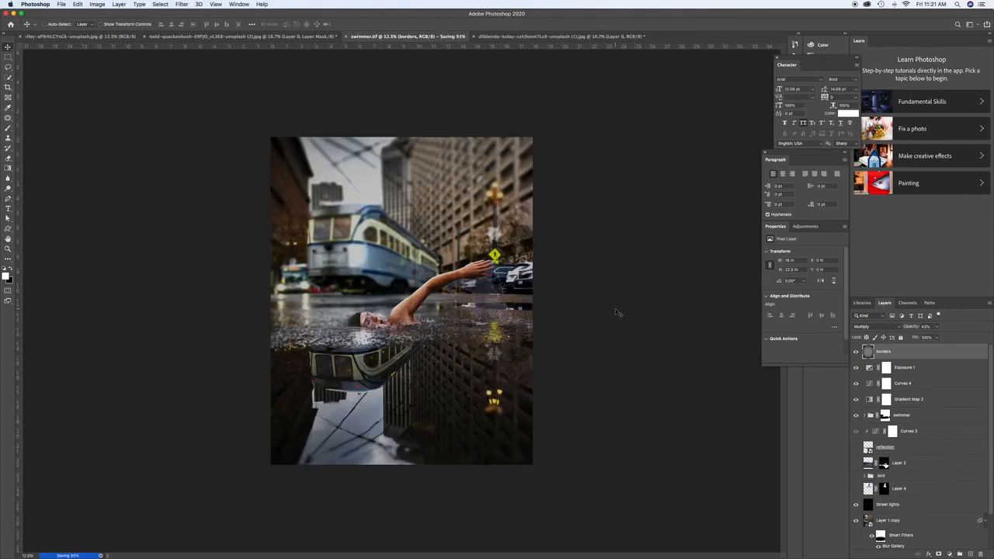
Step: Sample the muted blue of the streetcar as the foreground color
key("i")
left_click(381, 261)
scroll(893, 466, "down", 5)
left_click(884, 524)
left_click(380, 255)
left_click(948, 553)
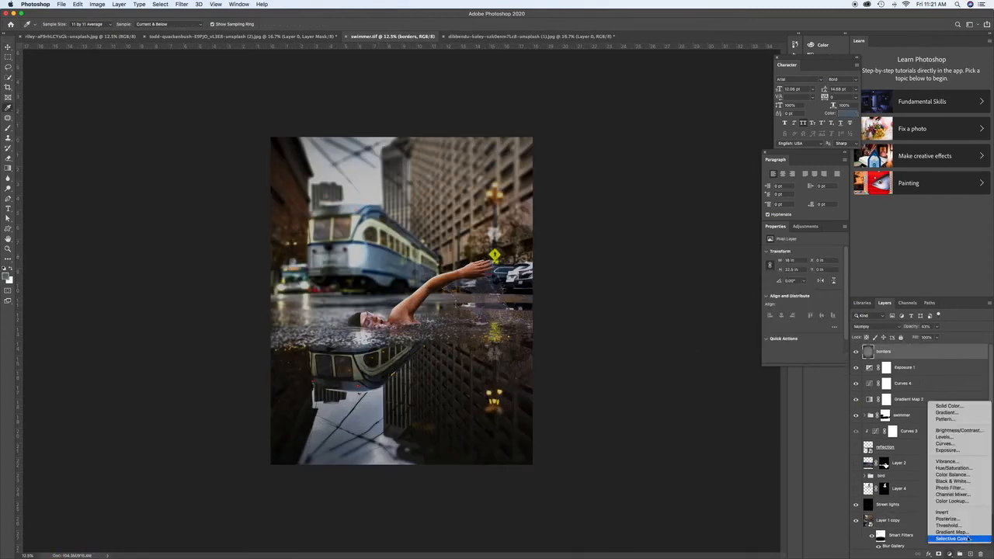
left_click(964, 540)
left_click(870, 351)
key("Delete")
Step: Add a Photo Filter adjustment layer with a white filter color and compare the image with and without it
left_click(948, 553)
left_click(957, 492)
left_click(794, 265)
left_click(724, 205)
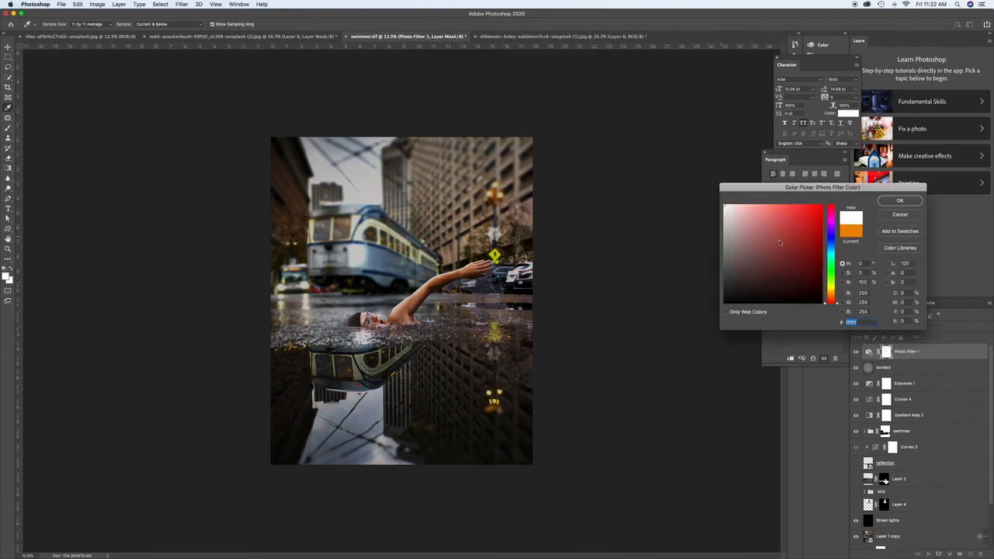
key("Return")
left_click(856, 352)
left_click(856, 352)
Step: Change the Photo Filter color to a muted dark blue and check the image without the filter
left_click(869, 352)
left_click(789, 264)
left_click(832, 246)
left_click(750, 262)
key("Return")
left_click(855, 353)
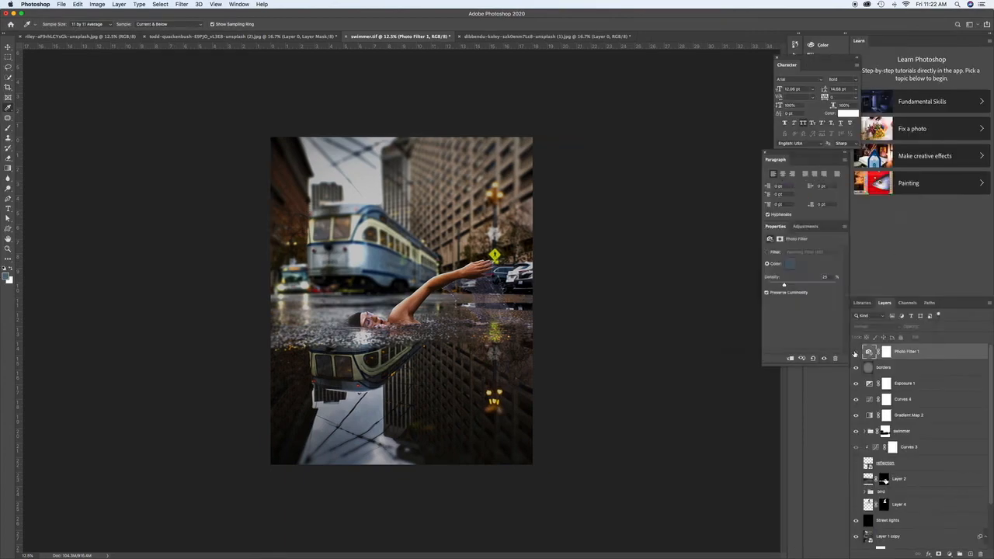
Step: Set the Photo Filter's density to 100% and try different blend modes, ending on Lighten
key("v")
key("super+plus")
key("super+minus")
key("super+plus")
key("shift+alt+f")
key("shift+alt+t")
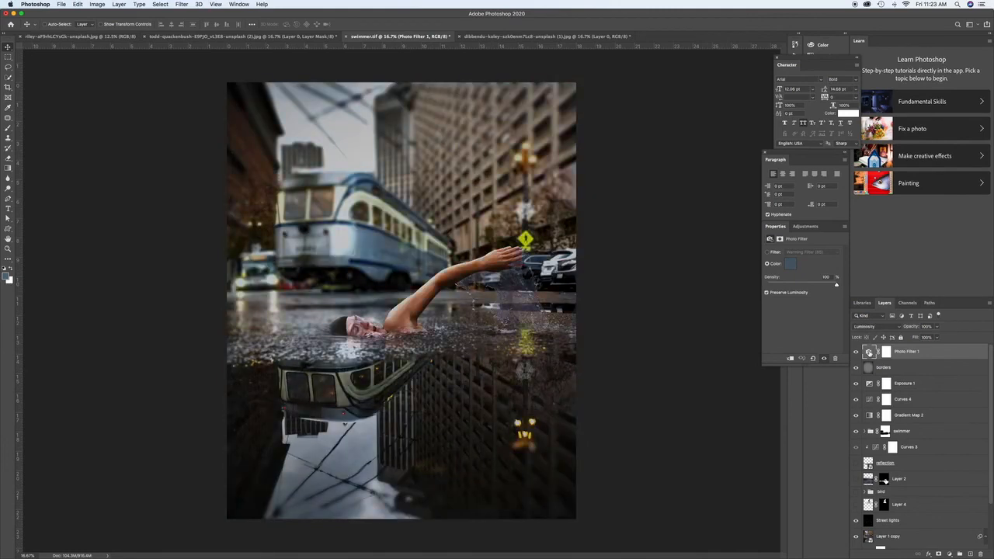
key("super+minus")
key("super+minus")
key("shift+alt+g")
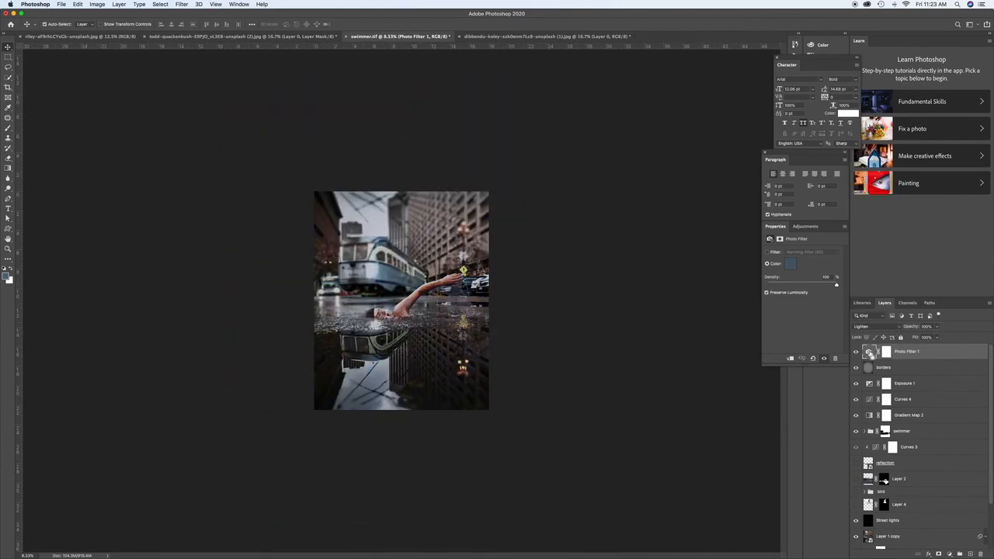
Step: Move the borders layer above the Photo Filter layer and adjust the vignette's opacity
key("super+plus")
key("alt+bracketleft")
key("super+bracketright")
key("4")
key("3")
left_click_drag(936, 337, 945, 338)
Step: Add a layer mask to the borders layer and paint black at 47% flow over the swimmer and streetcar area
left_click(937, 553)
key("b")
key("super+minus")
key("x")
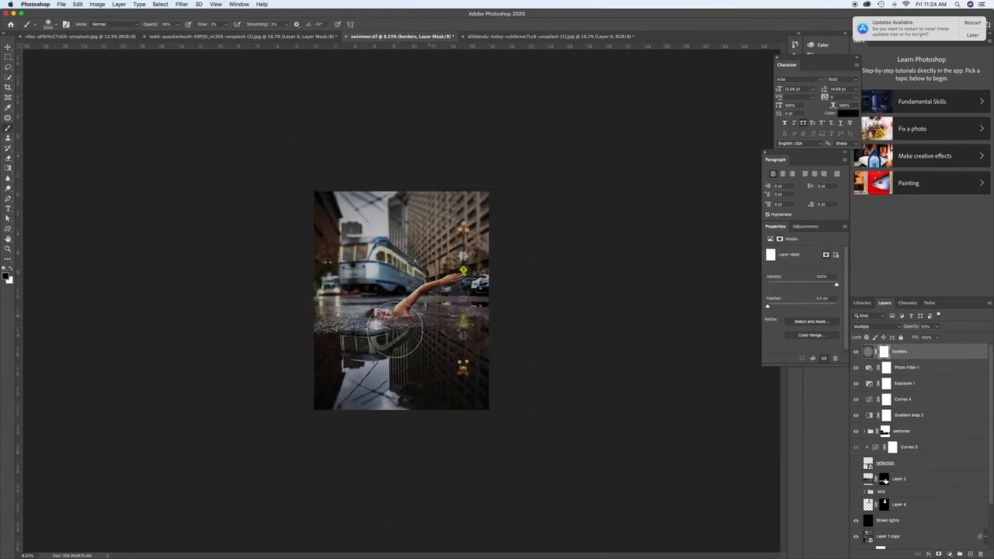
key("shift+4")
key("shift+7")
mouse_move(379, 266)
left_mouse_down()
mouse_move(435, 319)
mouse_move(360, 259)
mouse_move(434, 357)
left_mouse_up()
Step: Select the Street lights layer and set up a smaller black brush at 100% opacity
key("x")
key("super+equal")
scroll(912, 501, "down", 5)
left_click(910, 464)
key("x")
key("bracketleft")
key("bracketleft")
key("bracketleft")
key("bracketleft")
key("bracketleft")
key("bracketleft")
key("0")
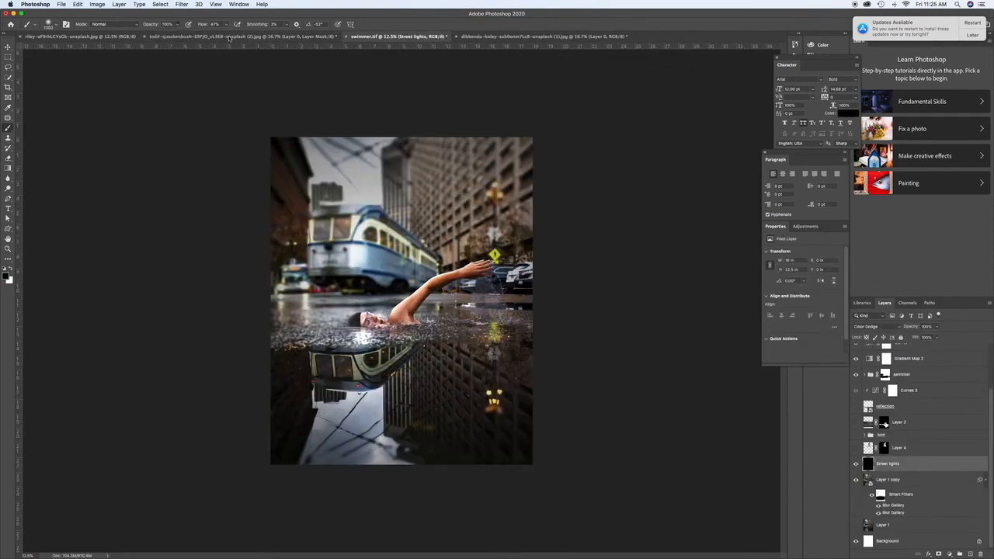